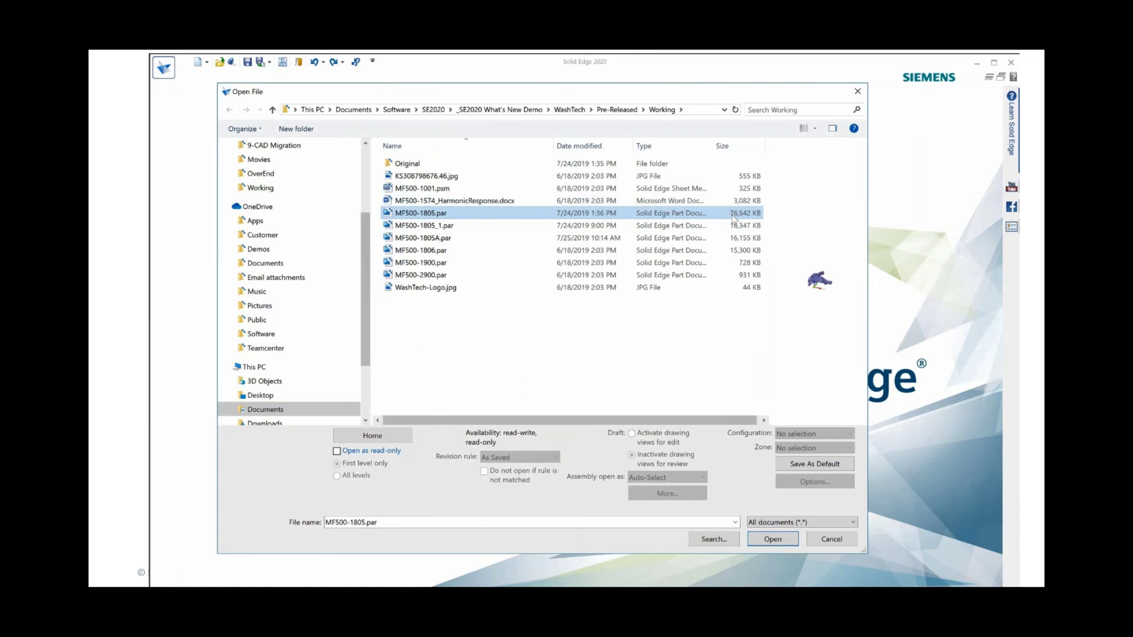
- Open the scanned knuckle part MF500-1805.par and show the Reverse Engineering tools
{"action": "left_click", "coordinate": [772, 539]}
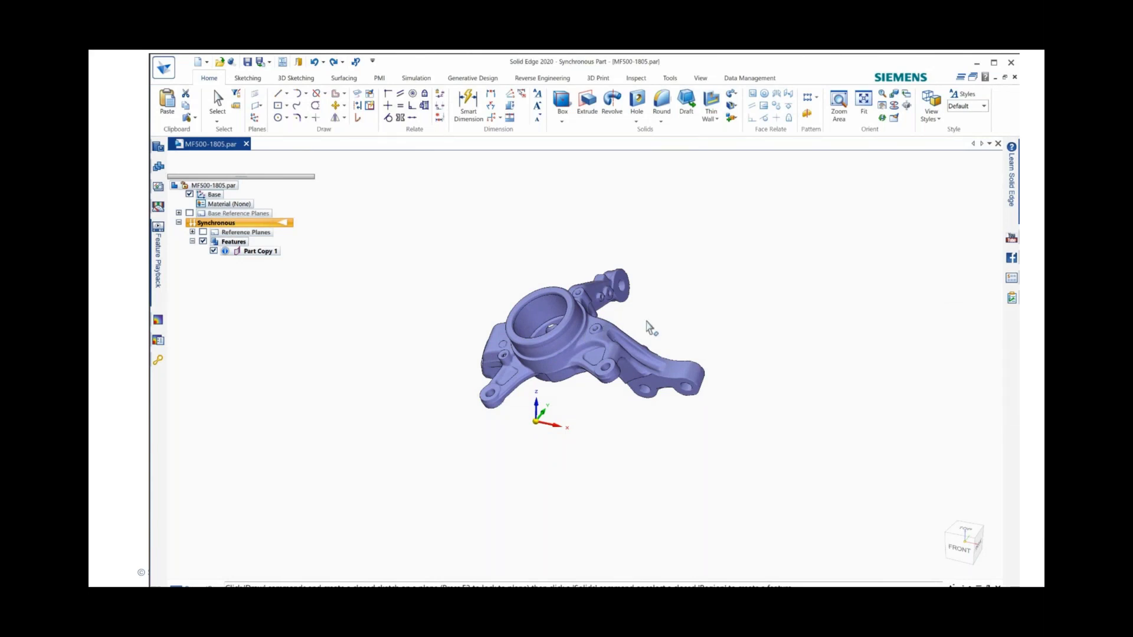
{"action": "middle_click_drag", "start_coordinate": [652, 326], "coordinate": [522, 333]}
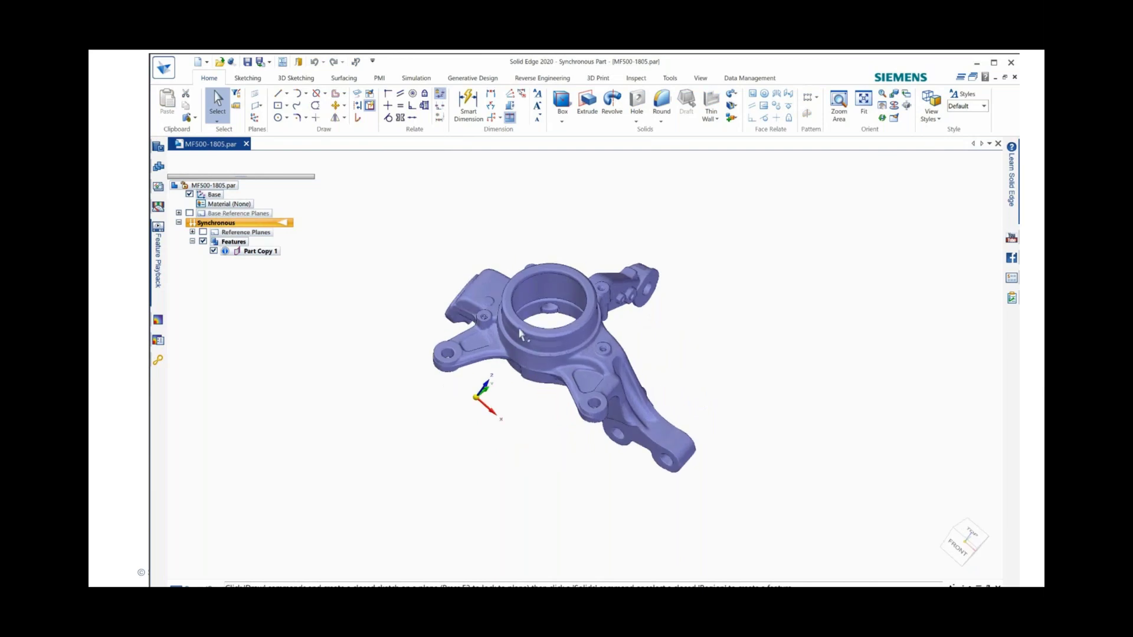
{"action": "scroll", "coordinate": [522, 334], "scroll_direction": "up", "scroll_amount": 2}
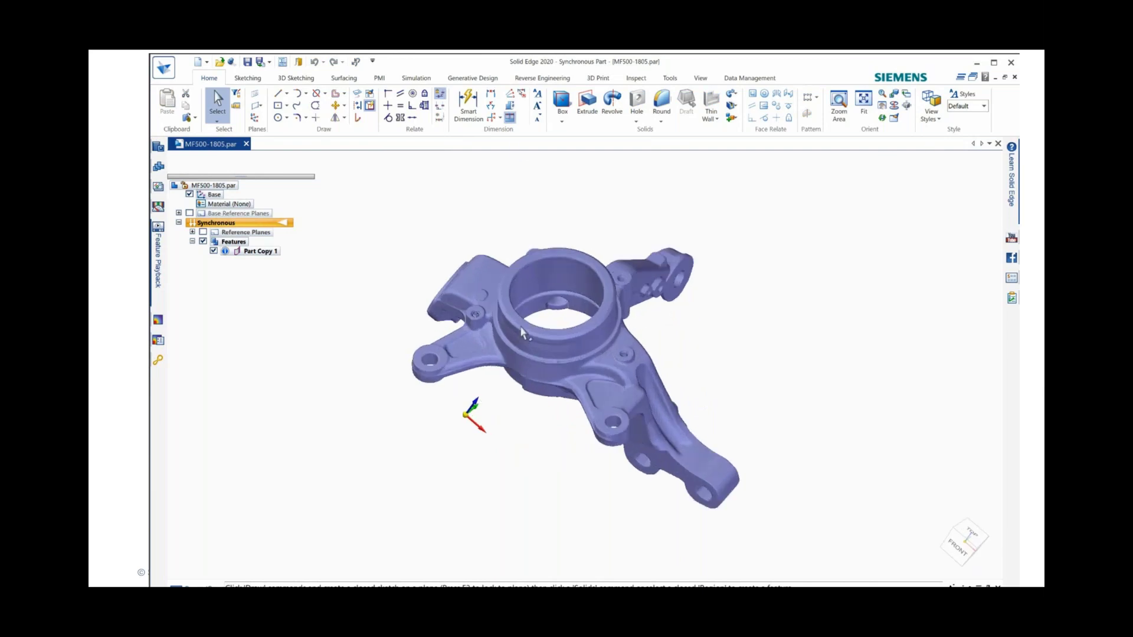
{"action": "left_click", "coordinate": [536, 78]}
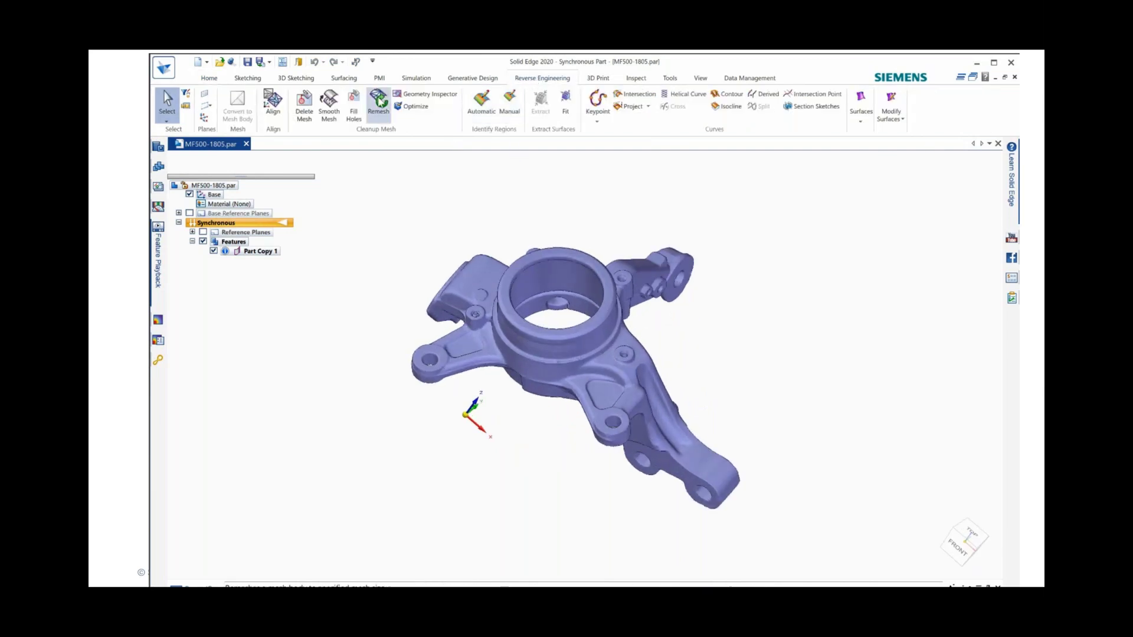
- Start a Remesh and select the scanned knuckle mesh body
{"action": "left_click", "coordinate": [378, 101]}
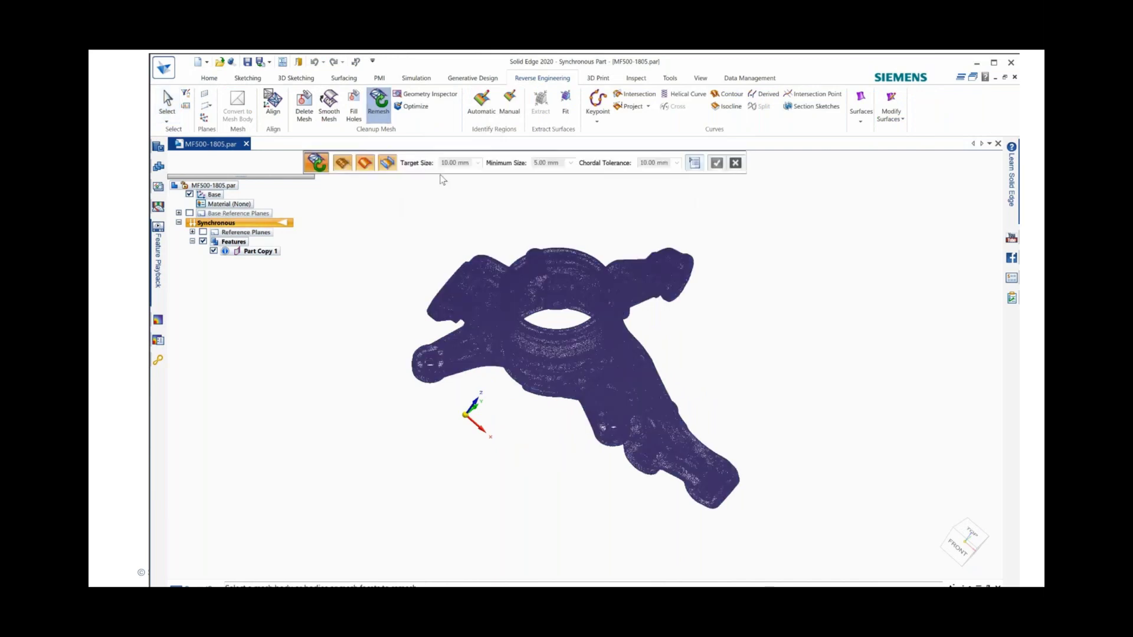
{"action": "scroll", "coordinate": [548, 295], "scroll_direction": "up", "scroll_amount": 3}
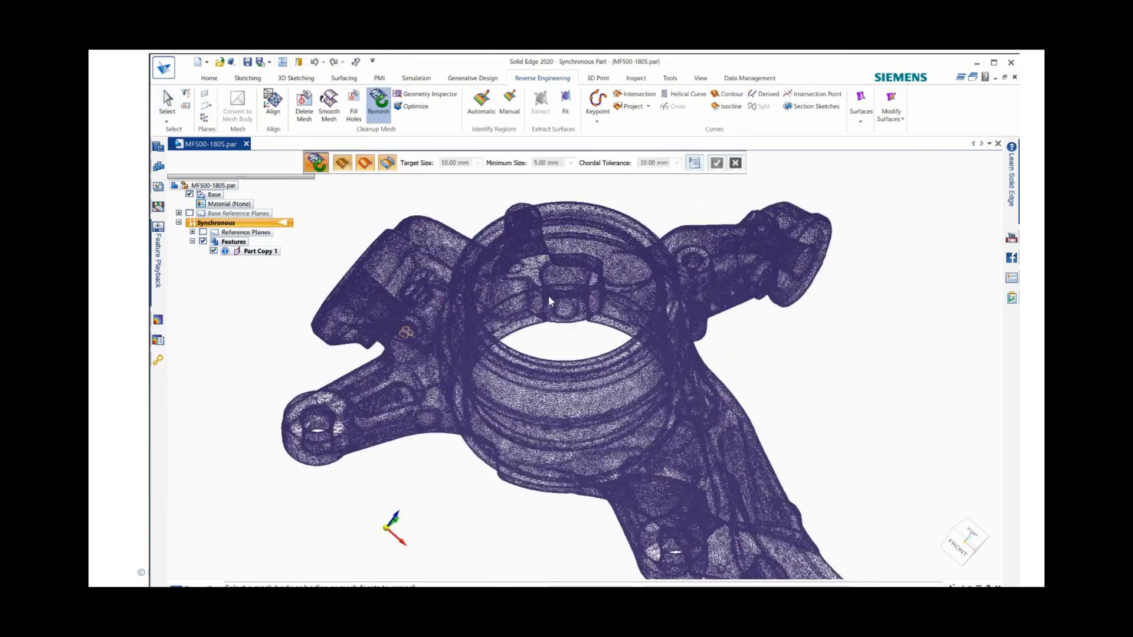
{"action": "left_click", "coordinate": [488, 246]}
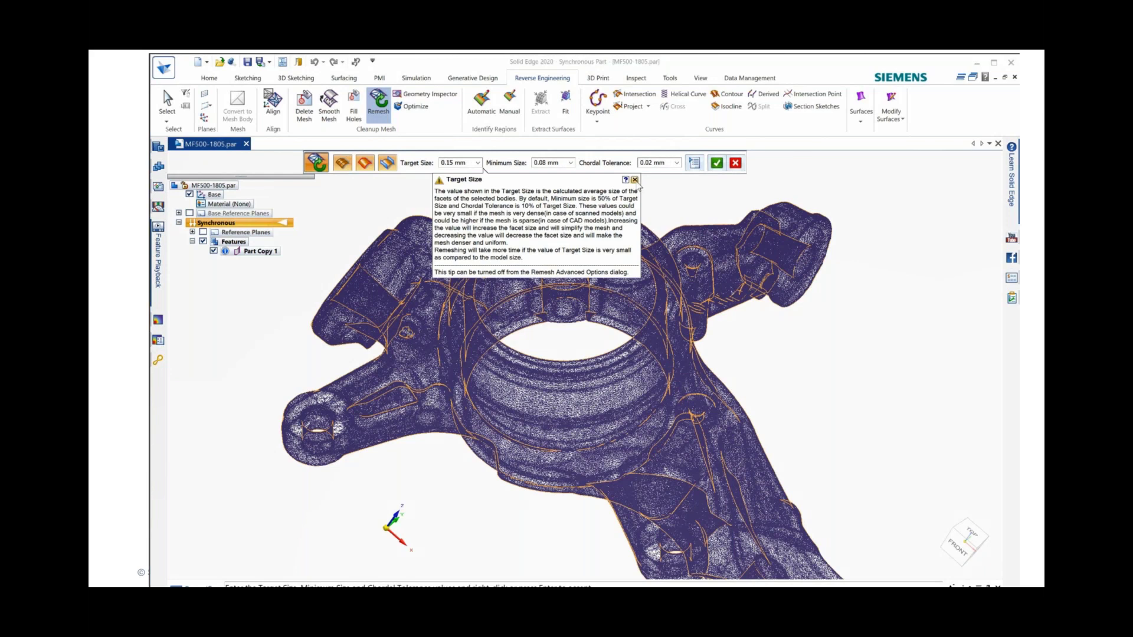
{"action": "left_click", "coordinate": [635, 180]}
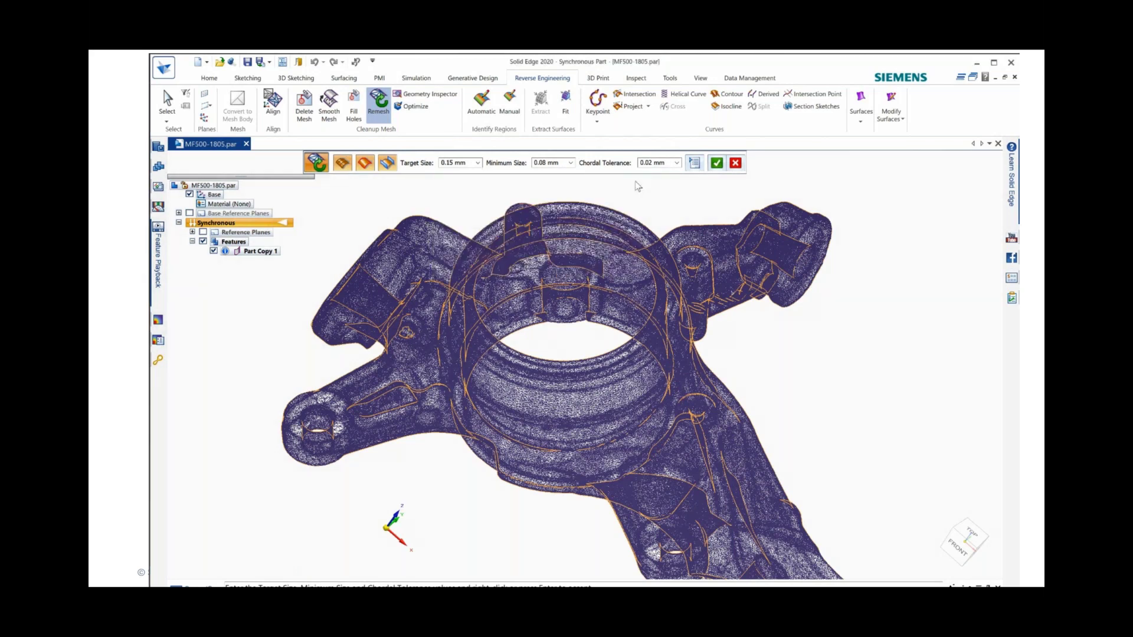
- Set target size 4.00 mm, minimum size 2.00 mm, chordal tolerance 0.70 mm, keeping default advanced options
{"action": "left_click", "coordinate": [478, 165]}
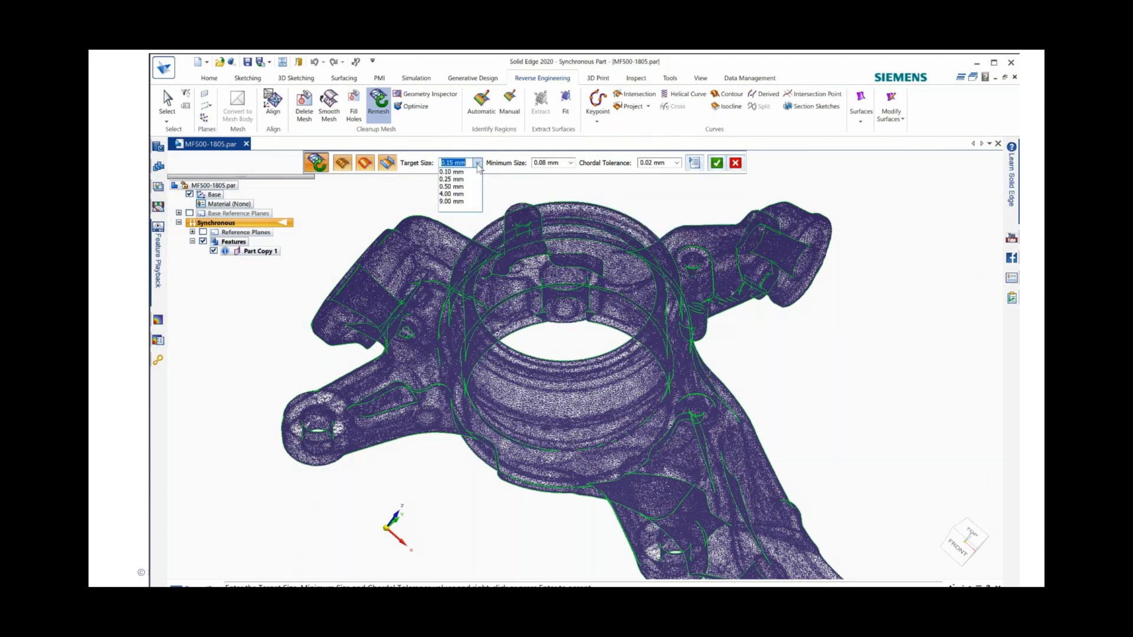
{"action": "left_click", "coordinate": [451, 194]}
{"action": "left_click", "coordinate": [570, 164]}
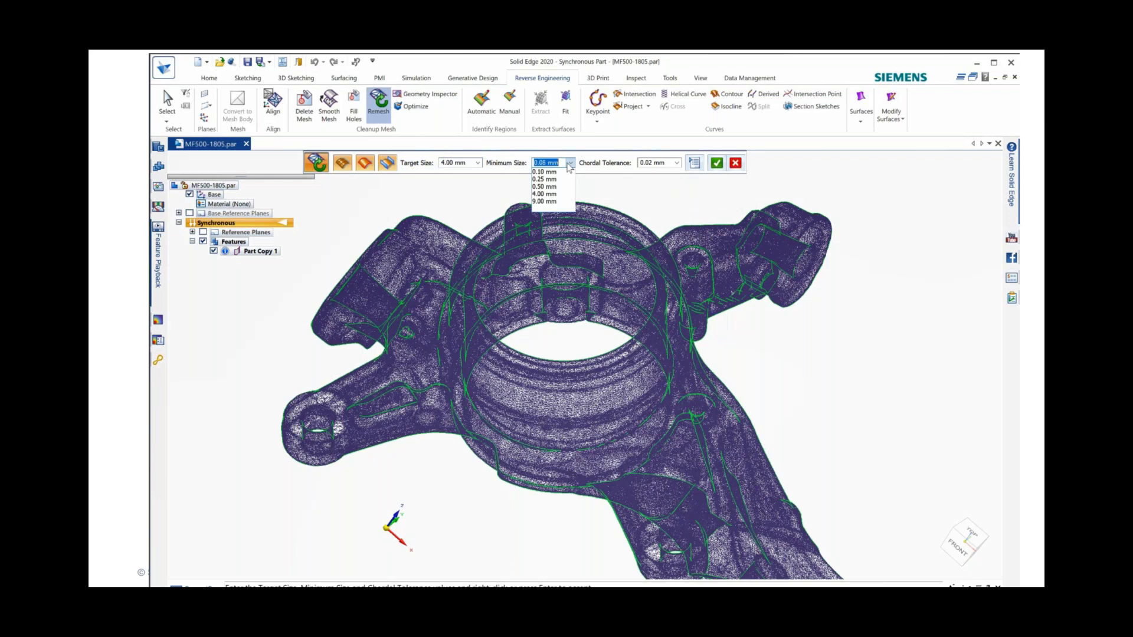
{"action": "type", "text": "2"}
{"action": "key", "text": "Tab"}
{"action": "left_click", "coordinate": [677, 165]}
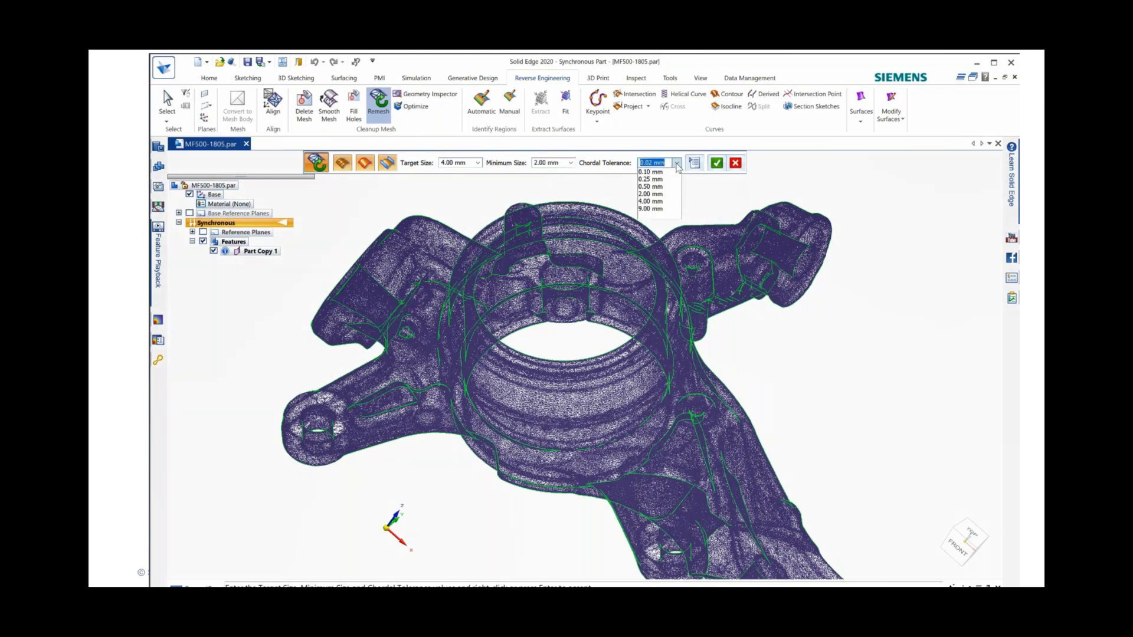
{"action": "type", "text": ".7"}
{"action": "key", "text": "Tab"}
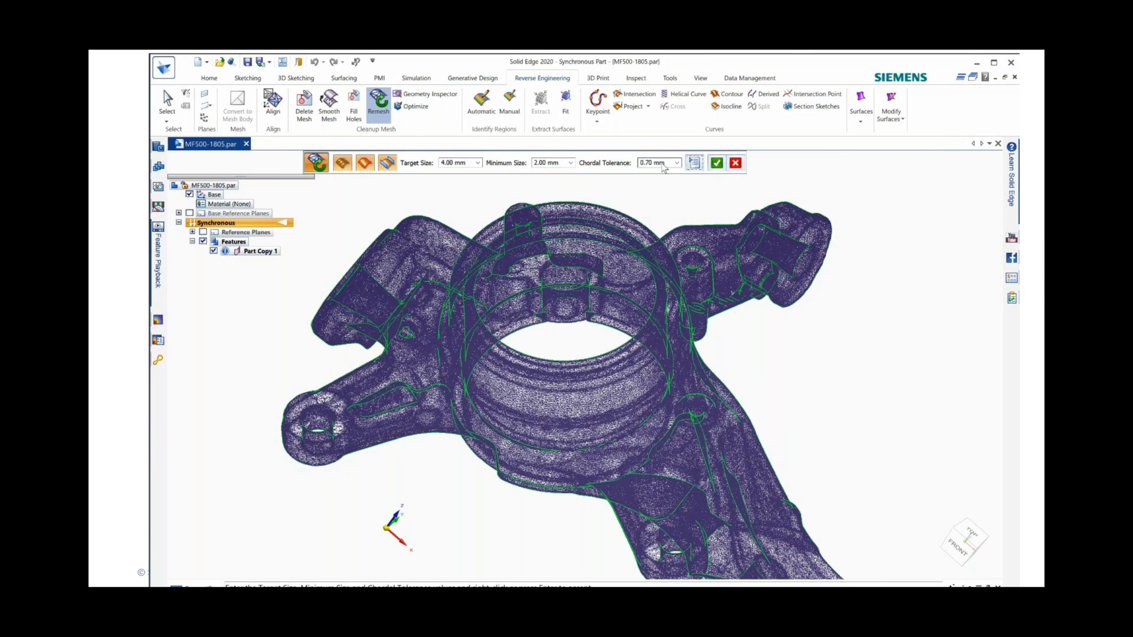
{"action": "left_click", "coordinate": [695, 166]}
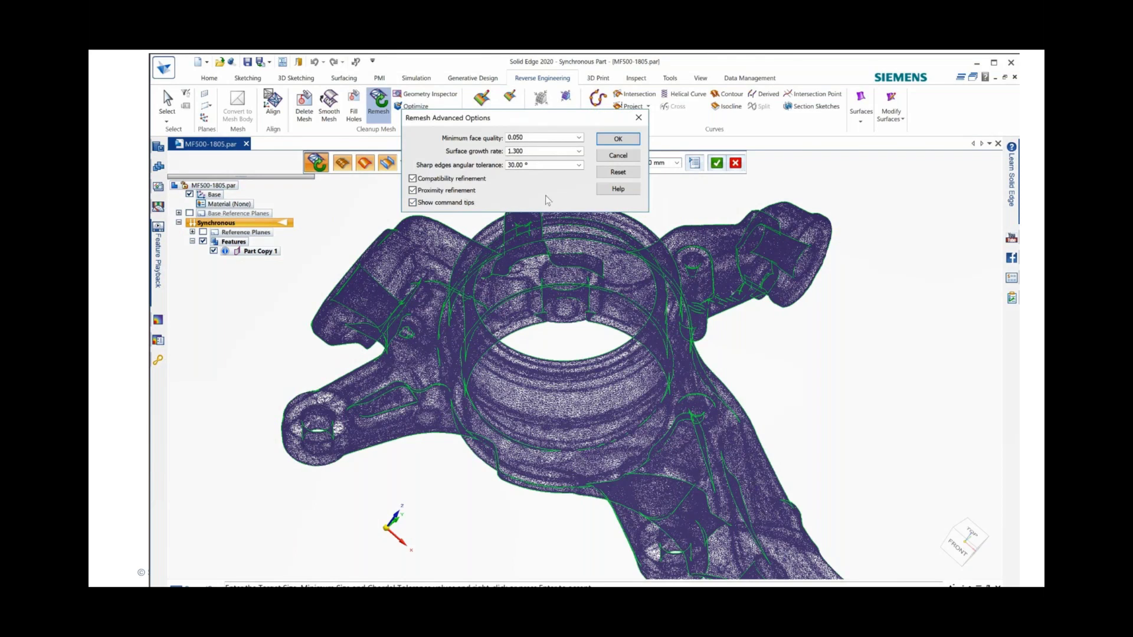
{"action": "left_click", "coordinate": [618, 139]}
- Apply the remesh, inspect the coarser uniform knuckle mesh, and bring up the Application menu
{"action": "left_click", "coordinate": [716, 163]}
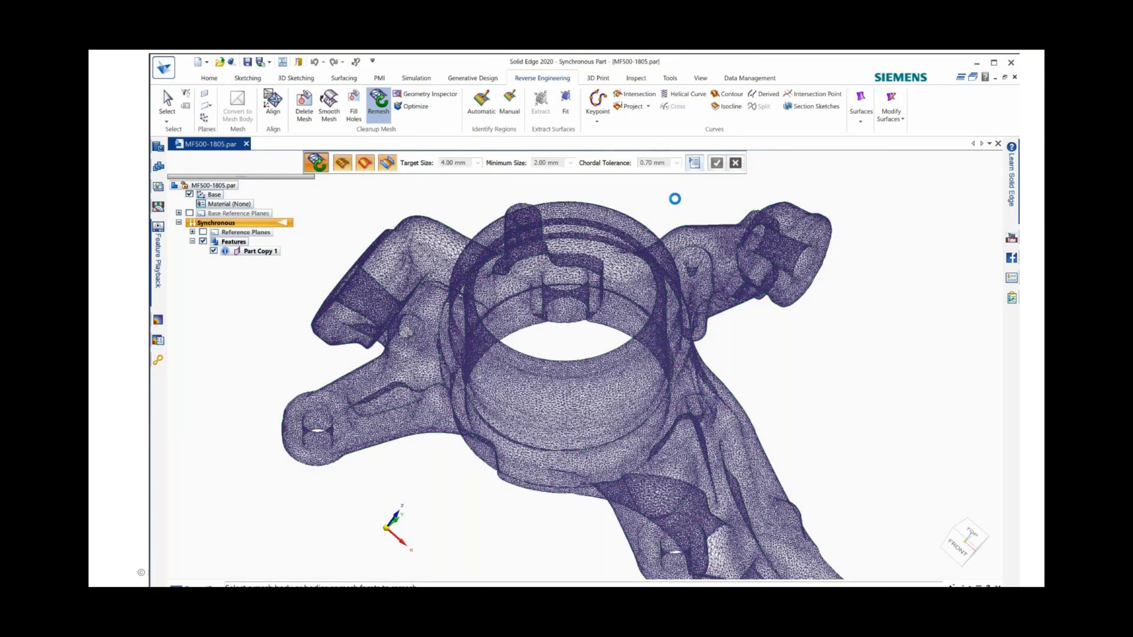
{"action": "middle_click_drag", "start_coordinate": [675, 199], "coordinate": [672, 201]}
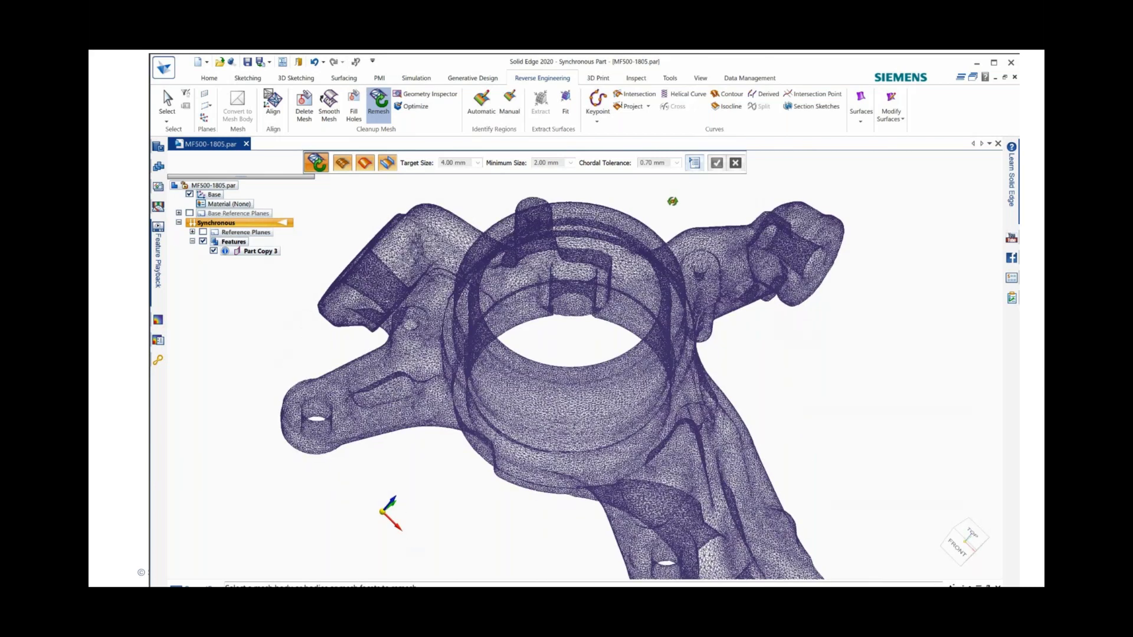
{"action": "left_click", "coordinate": [165, 68]}
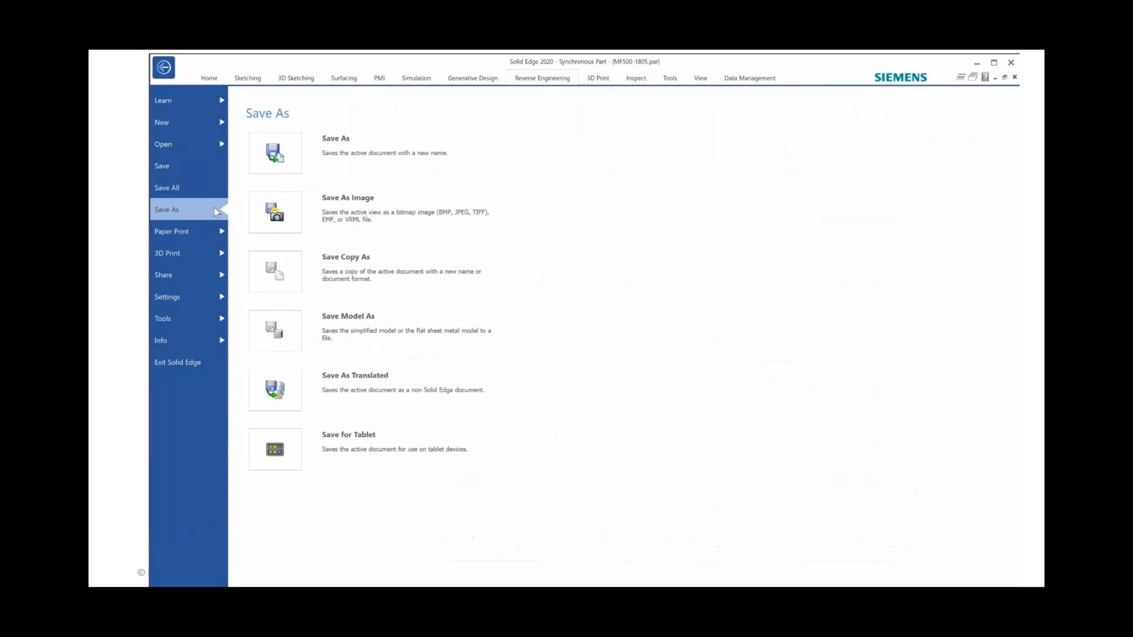
- Save the remeshed part as MF500-1805_B.par
{"action": "left_click", "coordinate": [277, 155]}
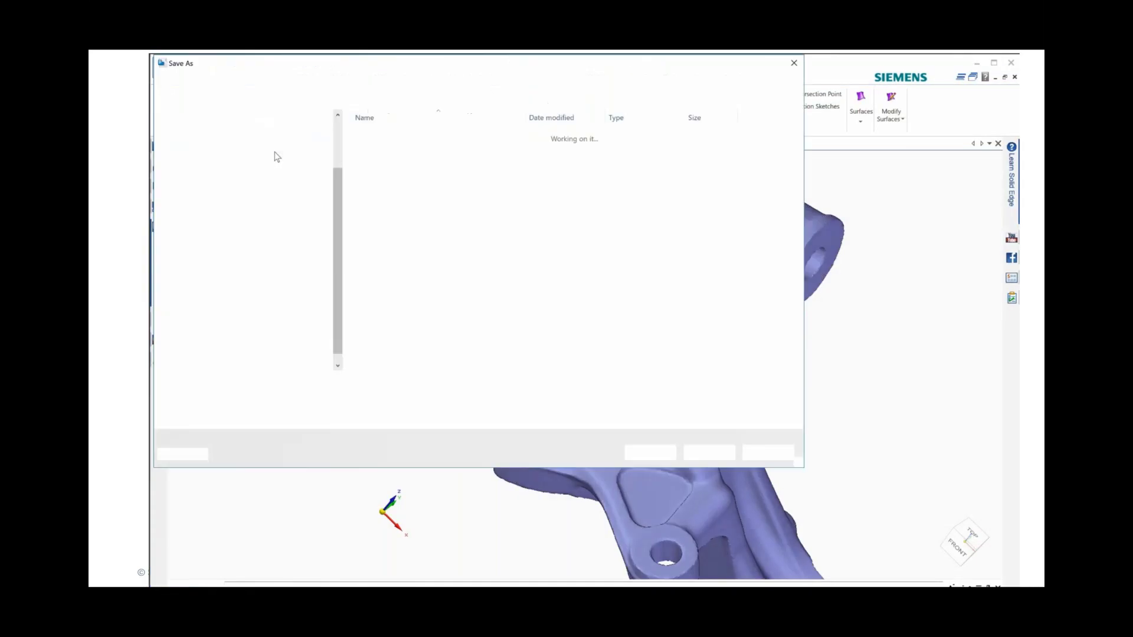
{"action": "left_click", "coordinate": [269, 384]}
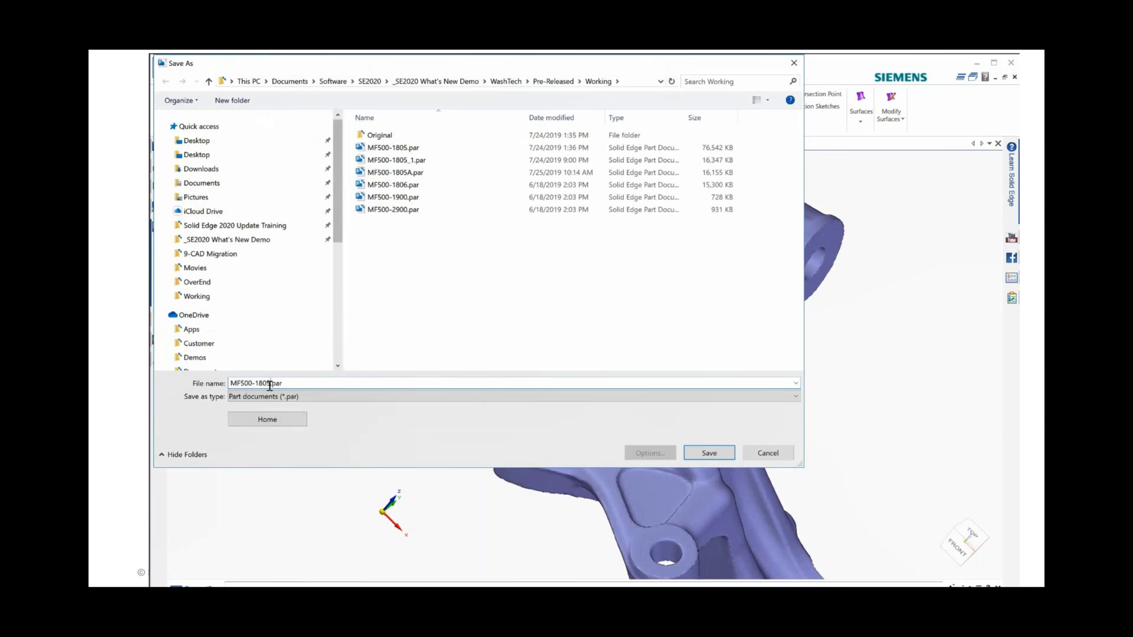
{"action": "key", "text": "BackSpace"}
{"action": "type", "text": "6"}
{"action": "type", "text": "_1"}
{"action": "key", "text": "BackSpace"}
{"action": "type", "text": "B"}
{"action": "left_click", "coordinate": [710, 454]}
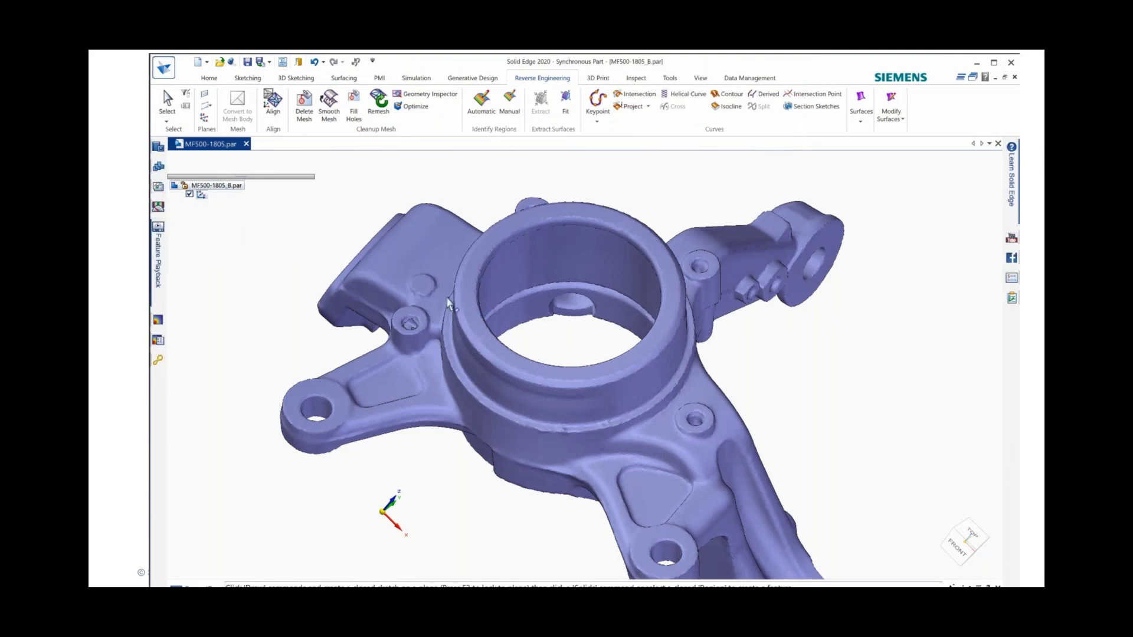
- Reopen Save As and cancel it, returning to the model
{"action": "left_click", "coordinate": [166, 69]}
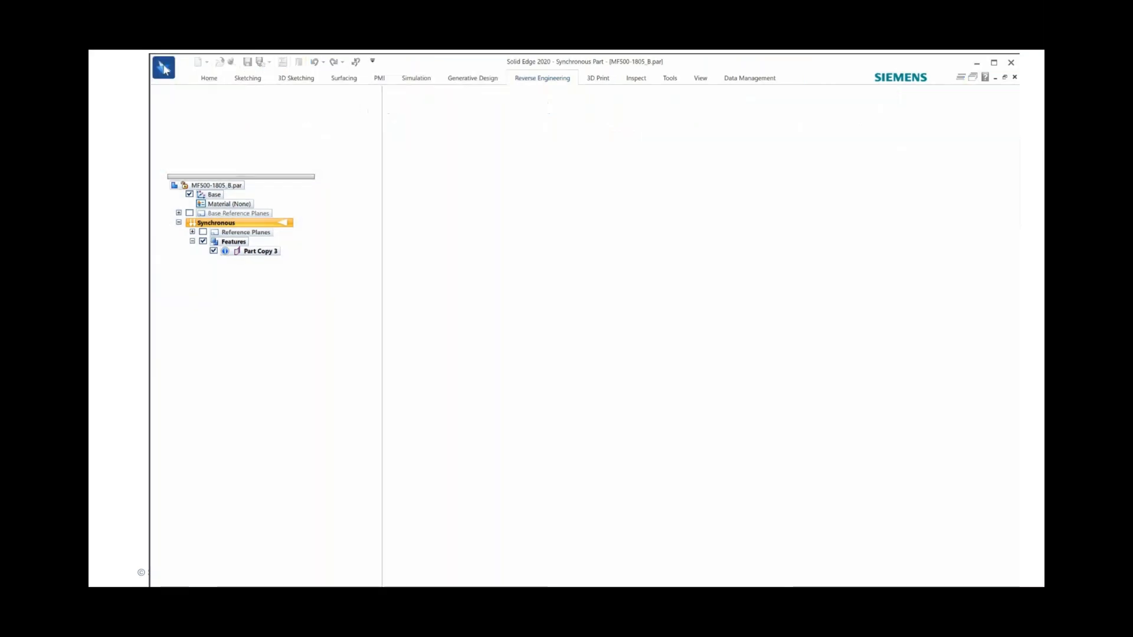
{"action": "mouse_move", "coordinate": [177, 209]}
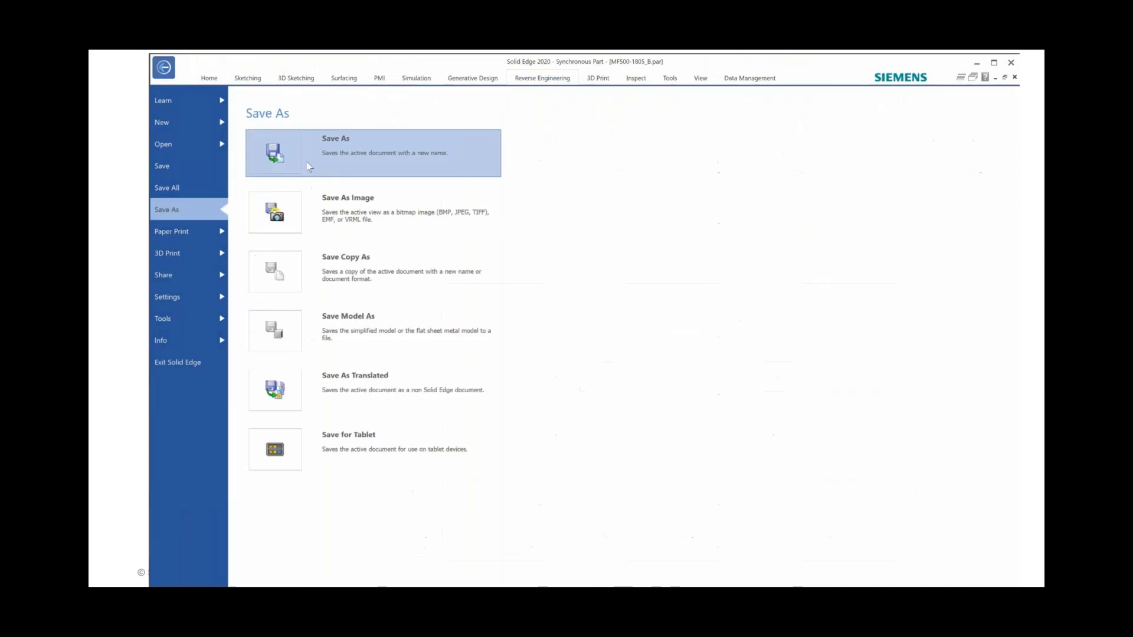
{"action": "left_click", "coordinate": [338, 178]}
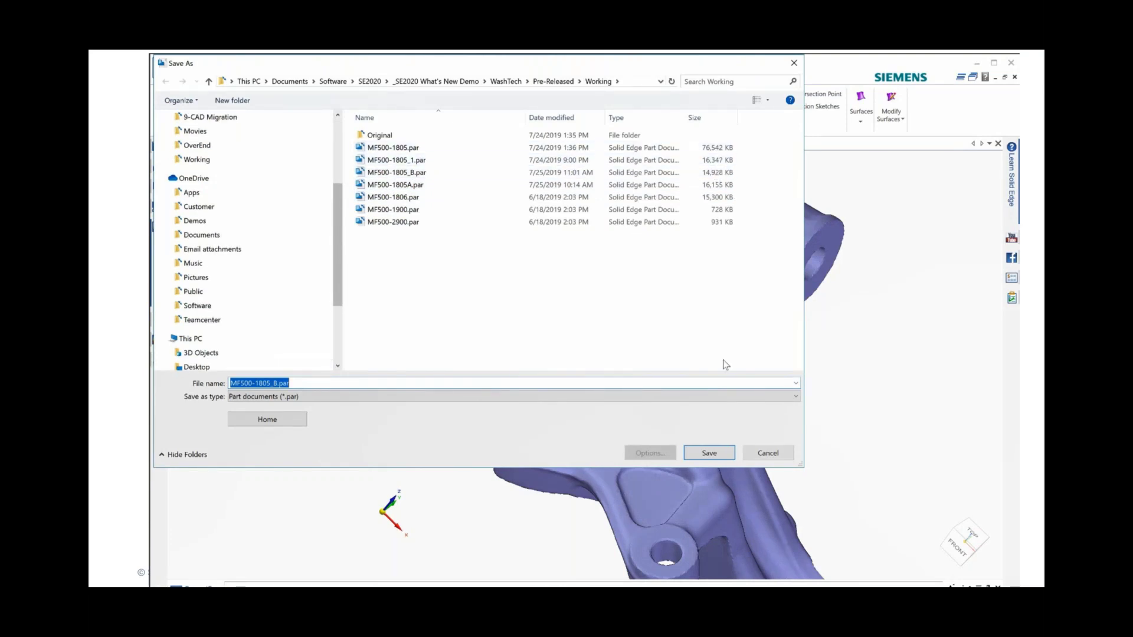
{"action": "left_click", "coordinate": [766, 454]}
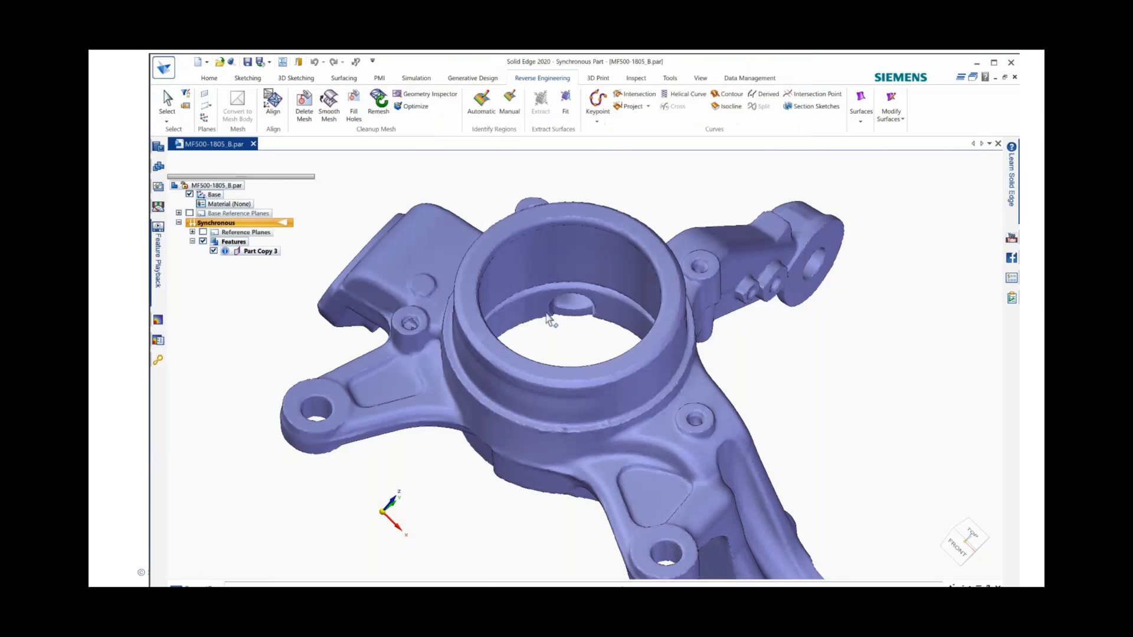
- Orbit and zoom the view onto the small hole on the boss left of the bore
{"action": "middle_click_drag", "start_coordinate": [553, 288], "coordinate": [411, 331]}
{"action": "scroll", "coordinate": [414, 331], "scroll_direction": "up", "scroll_amount": 6}
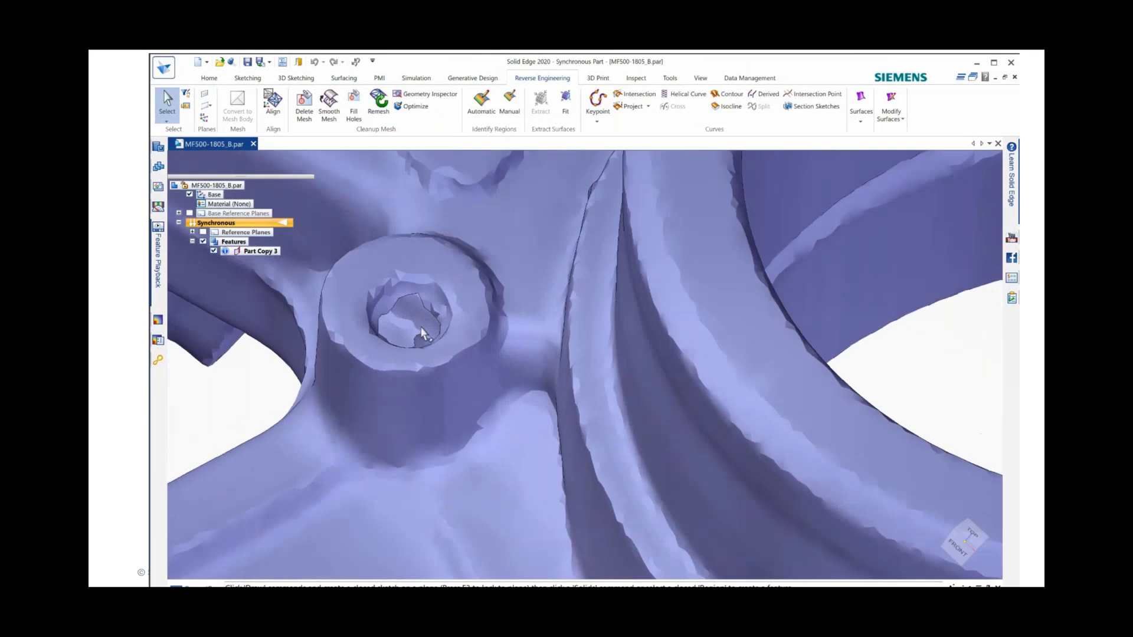
{"action": "scroll", "coordinate": [423, 334], "scroll_direction": "down", "scroll_amount": 3}
{"action": "mouse_move", "coordinate": [423, 334]}
{"action": "middle_mouse_down"}
{"action": "mouse_move", "coordinate": [433, 326]}
{"action": "mouse_move", "coordinate": [423, 321]}
{"action": "middle_mouse_up"}
{"action": "scroll", "coordinate": [433, 328], "scroll_direction": "up", "scroll_amount": 3}
{"action": "scroll", "coordinate": [433, 328], "scroll_direction": "down", "scroll_amount": 3}
{"action": "scroll", "coordinate": [422, 321], "scroll_direction": "up", "scroll_amount": 3}
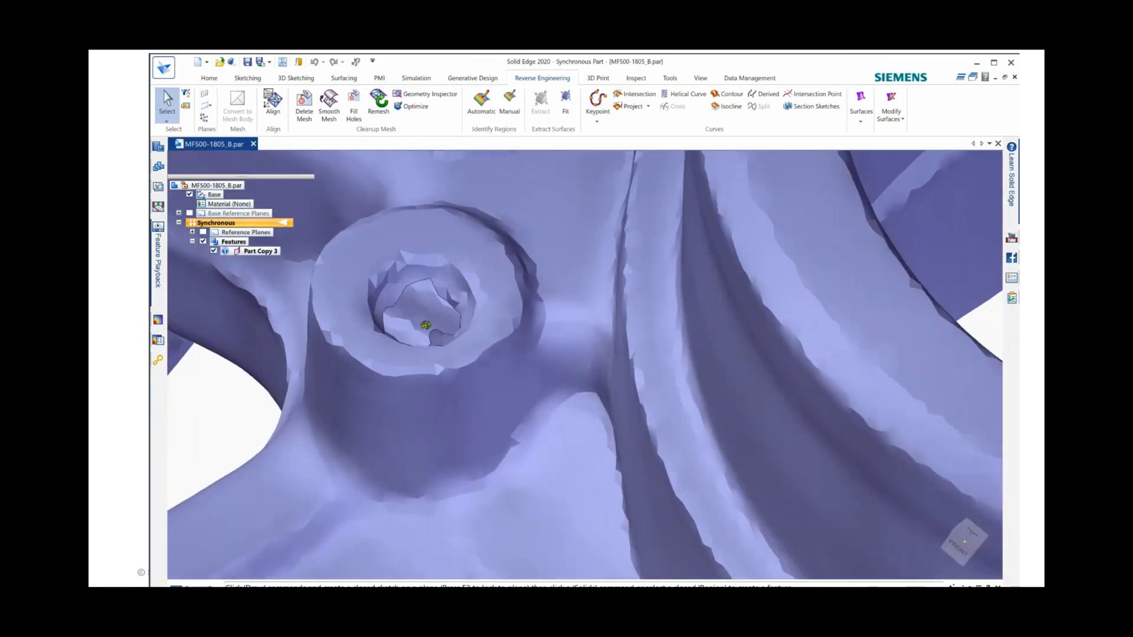
{"action": "scroll", "coordinate": [451, 334], "scroll_direction": "down", "scroll_amount": 8}
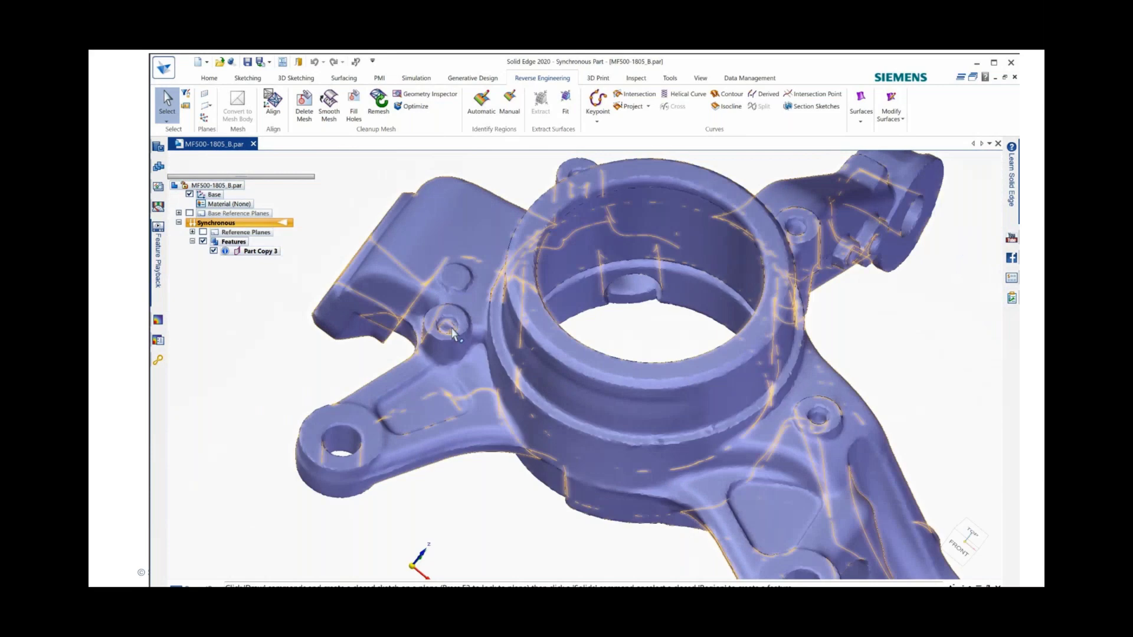
{"action": "scroll", "coordinate": [453, 334], "scroll_direction": "up", "scroll_amount": 3}
- Fill Hole 1 with a Curvature-type patch and return to Select
{"action": "left_click", "coordinate": [353, 106]}
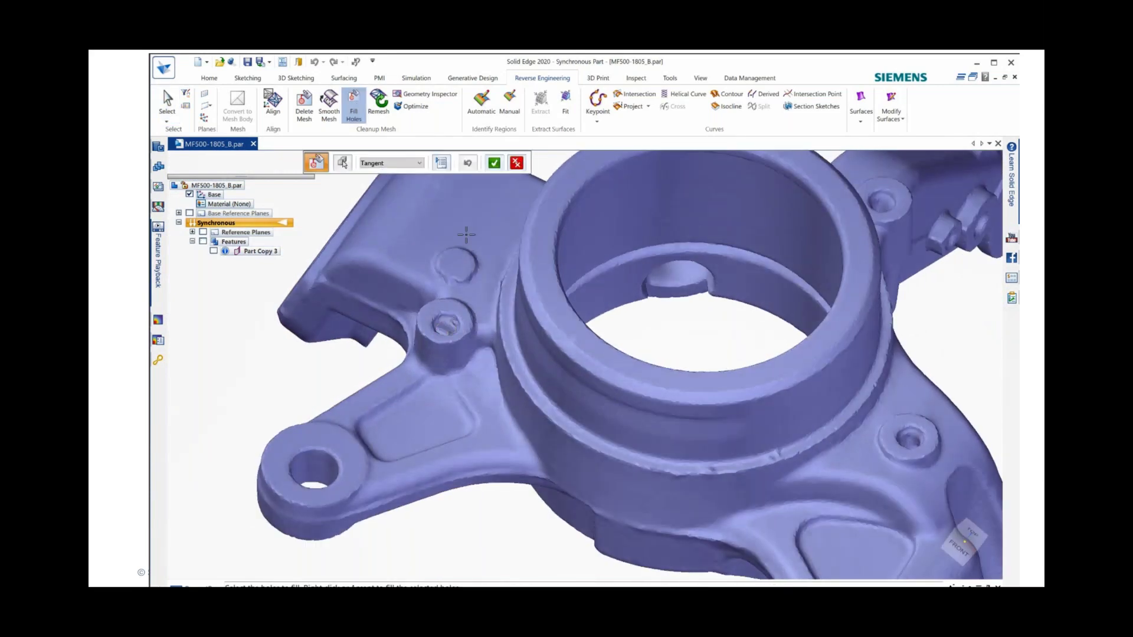
{"action": "left_click", "coordinate": [442, 164]}
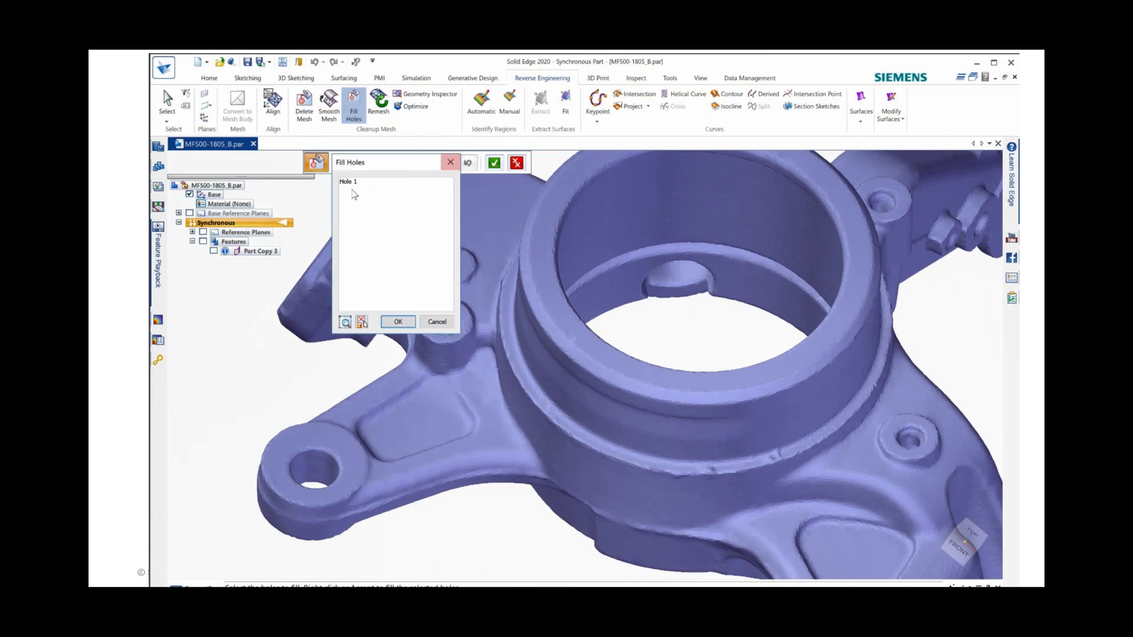
{"action": "left_click", "coordinate": [398, 321]}
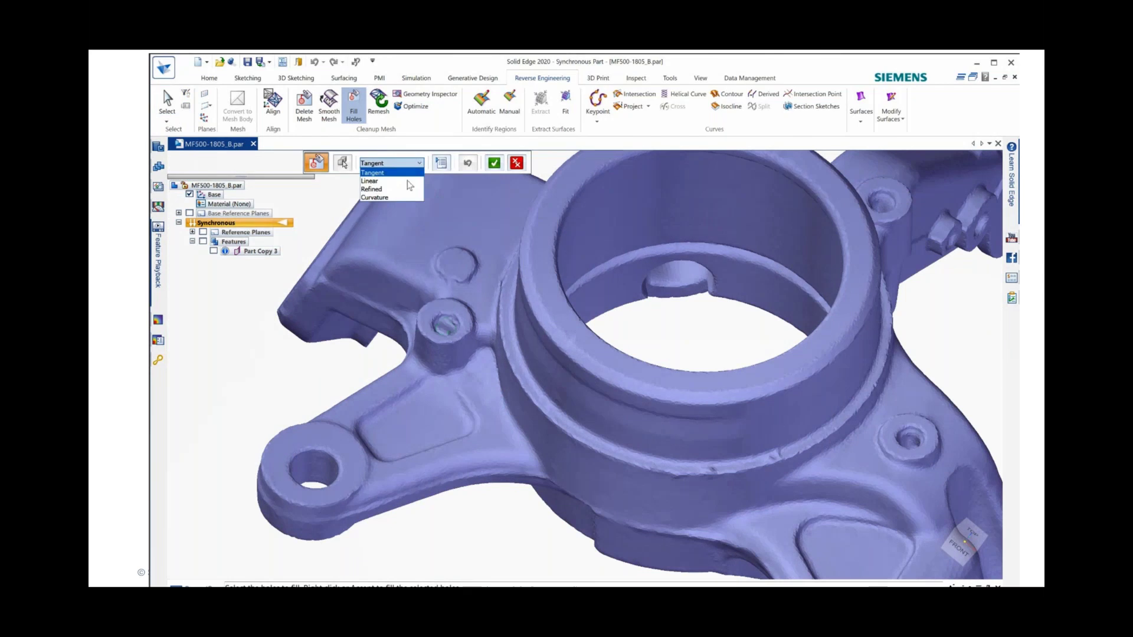
{"action": "left_click", "coordinate": [406, 197]}
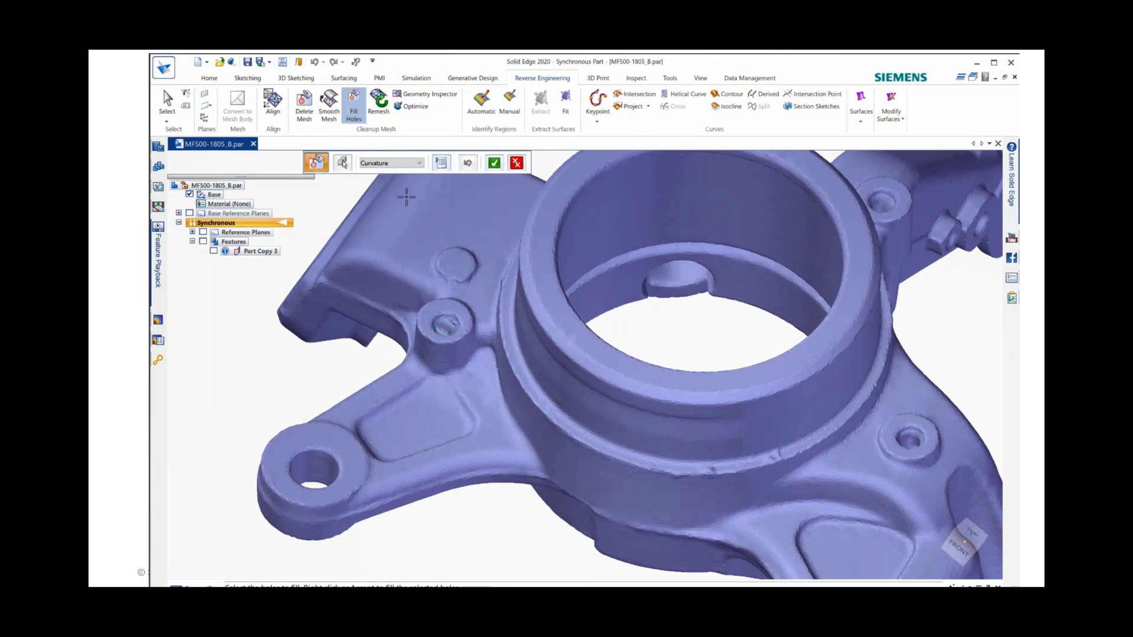
{"action": "left_click", "coordinate": [494, 163]}
{"action": "left_click", "coordinate": [168, 100]}
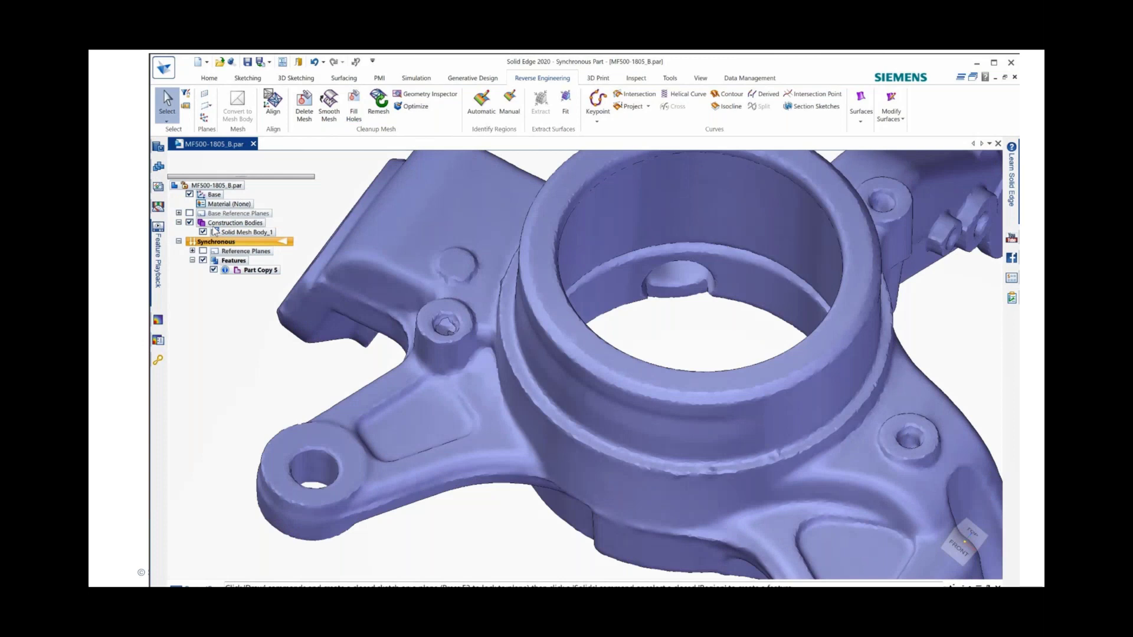
- Toggle Solid Mesh Body_1 in PathFinder from a construction body to a design body
{"action": "left_click", "coordinate": [226, 232]}
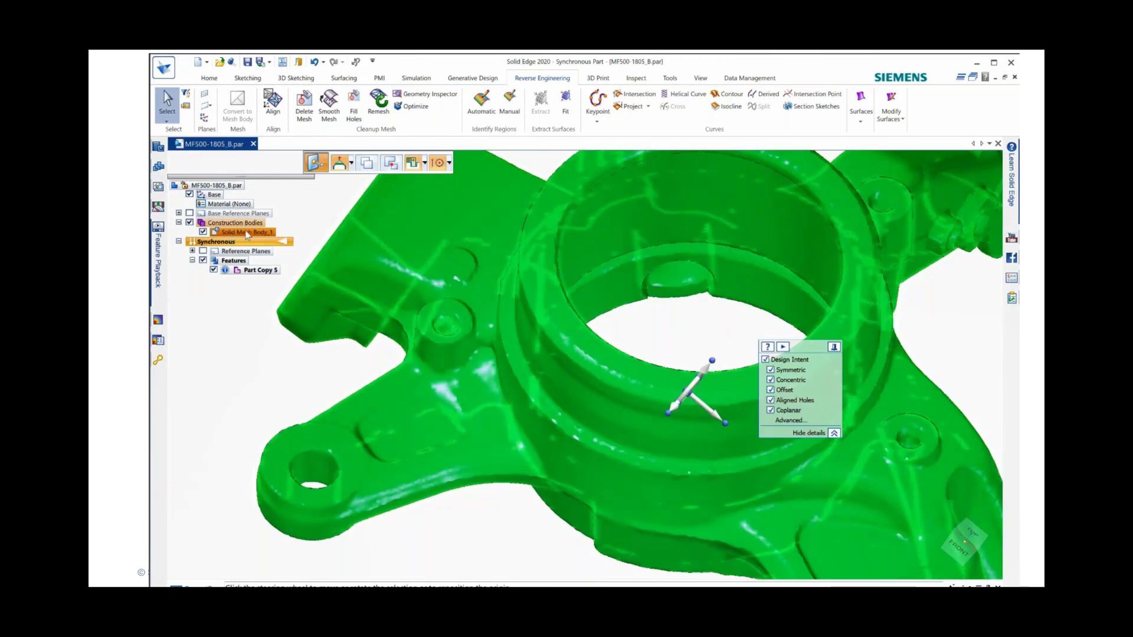
{"action": "left_click", "coordinate": [314, 223]}
{"action": "key", "text": "ctrl+shift+a"}
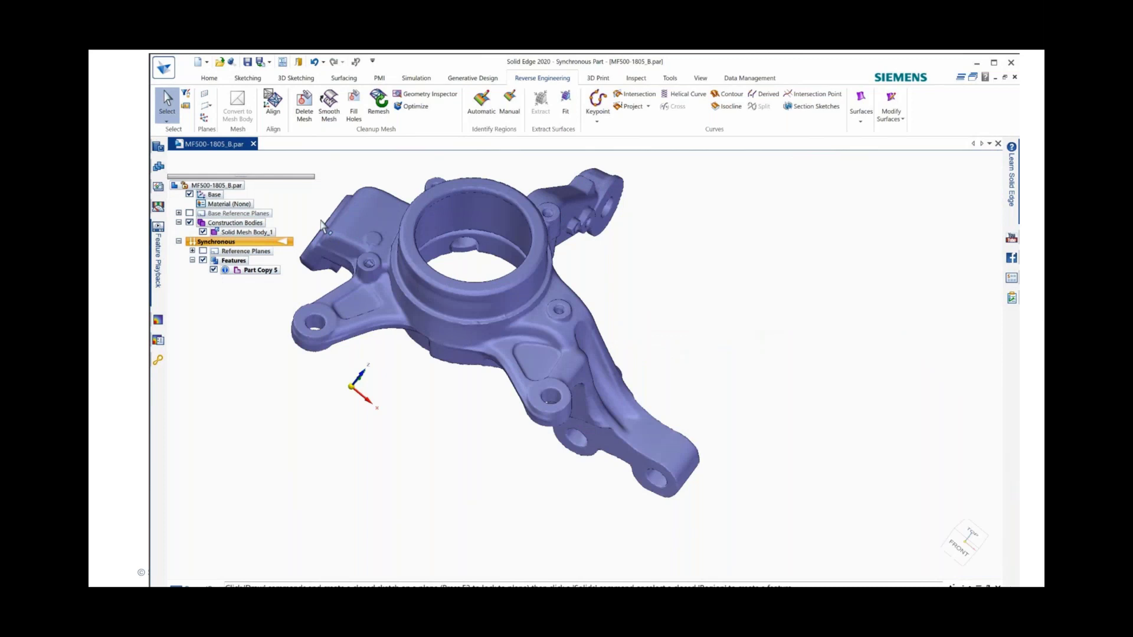
{"action": "middle_click_drag", "start_coordinate": [620, 271], "coordinate": [679, 299]}
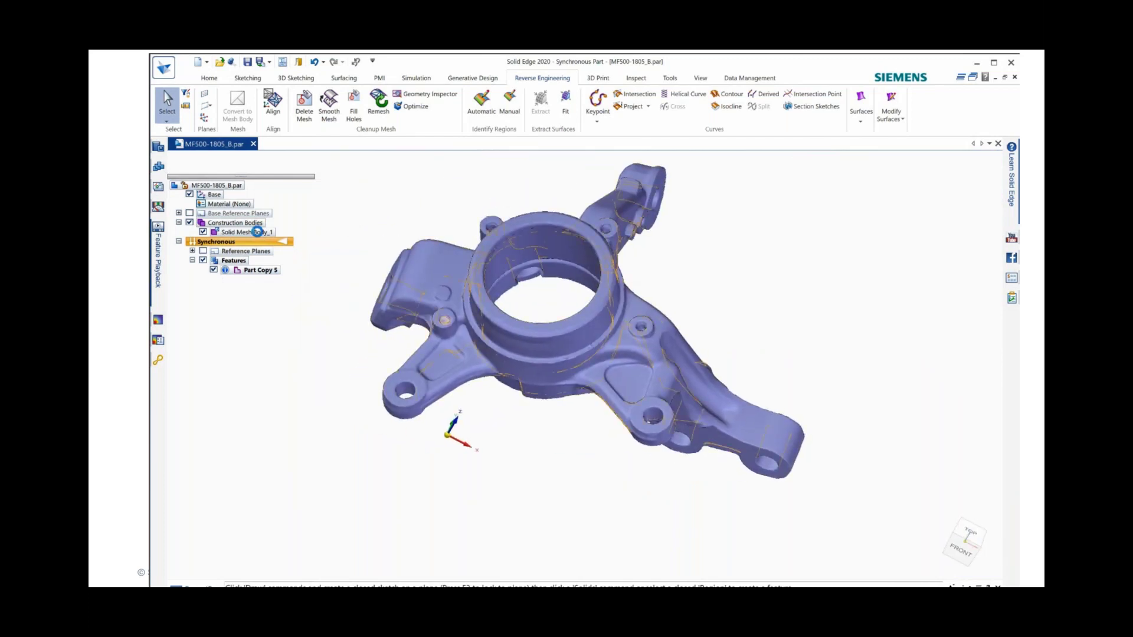
{"action": "left_click", "coordinate": [256, 232]}
{"action": "right_click", "coordinate": [256, 232]}
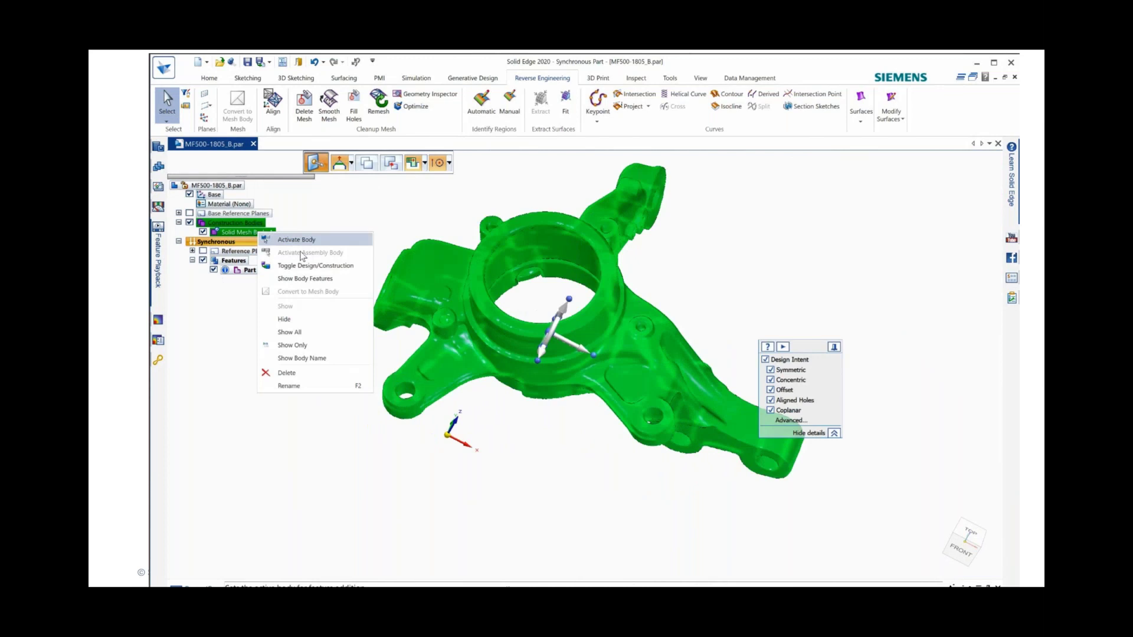
{"action": "left_click", "coordinate": [381, 247]}
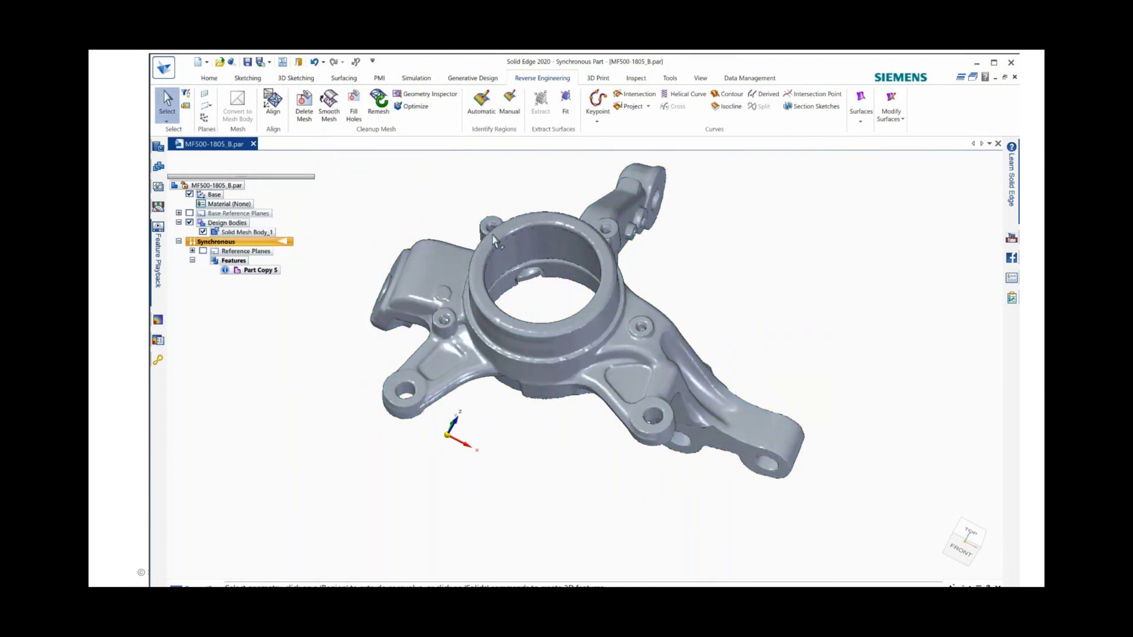
{"action": "scroll", "coordinate": [560, 244], "scroll_direction": "up", "scroll_amount": 3}
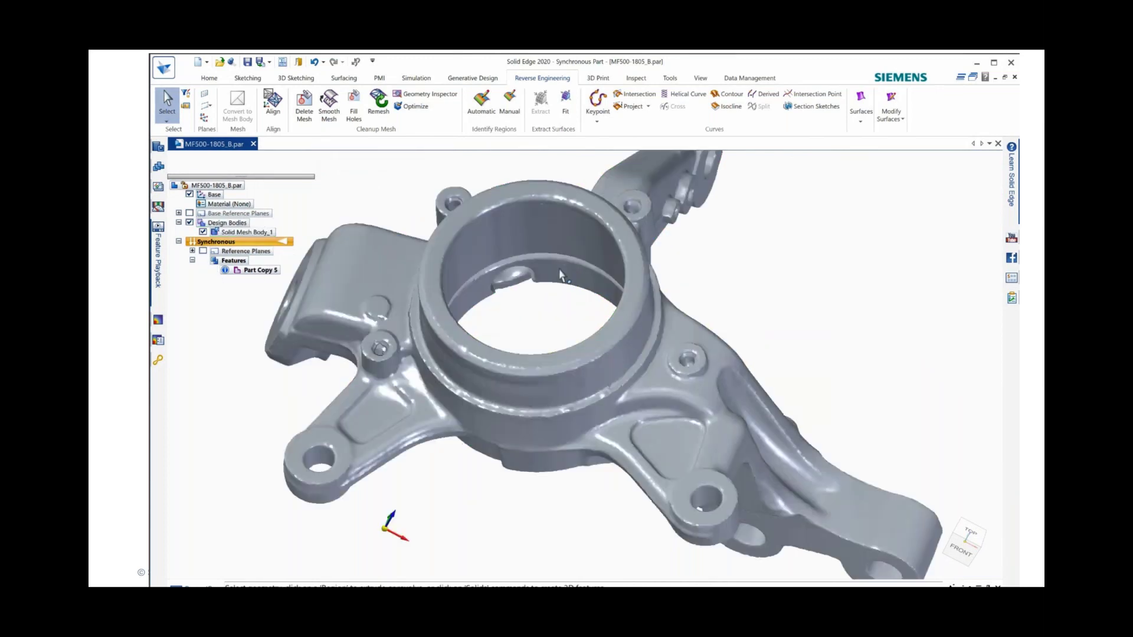
{"action": "middle_click_drag", "start_coordinate": [560, 244], "coordinate": [555, 260]}
{"action": "scroll", "coordinate": [554, 259], "scroll_direction": "down", "scroll_amount": 3}
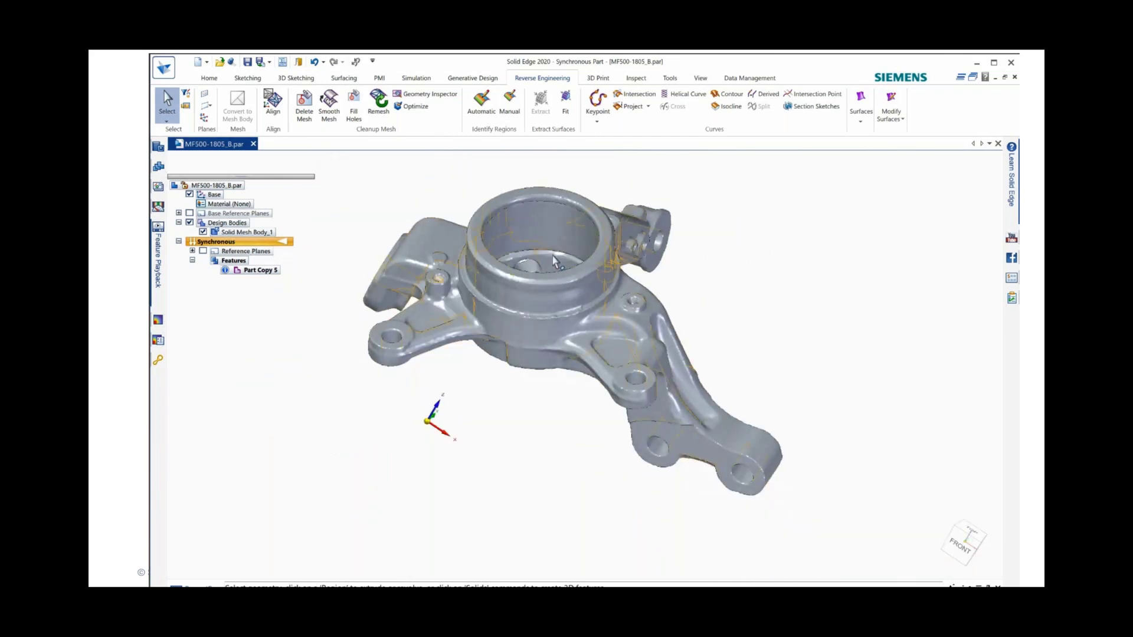
{"action": "scroll", "coordinate": [555, 260], "scroll_direction": "down", "scroll_amount": 1}
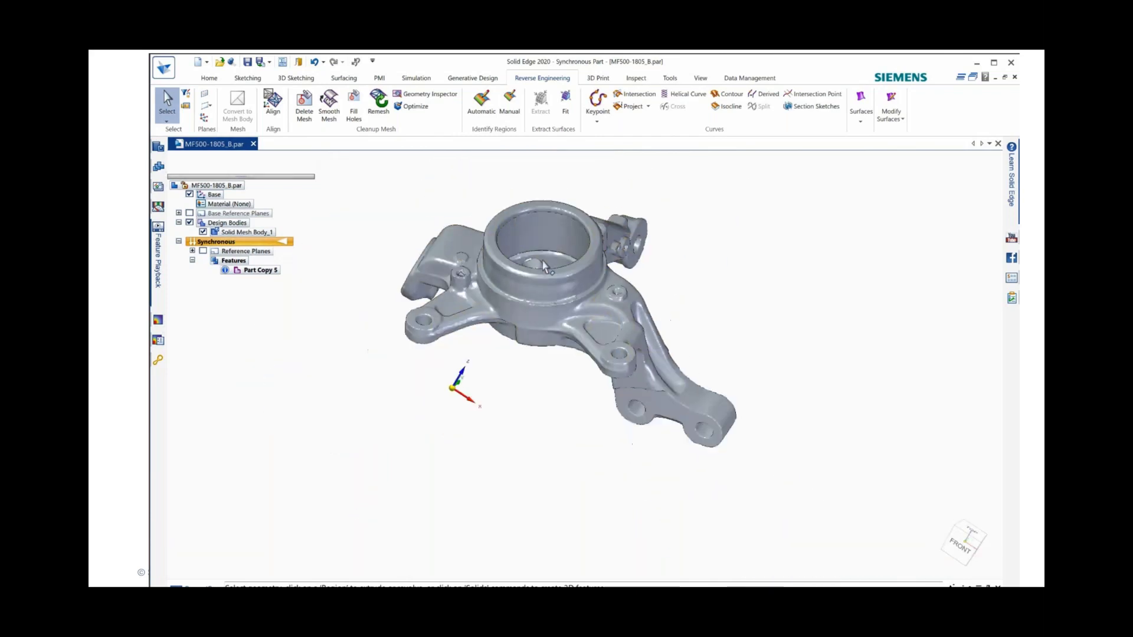
- Run Automatic region identification on the knuckle mesh at accuracy 5
{"action": "left_click", "coordinate": [482, 104]}
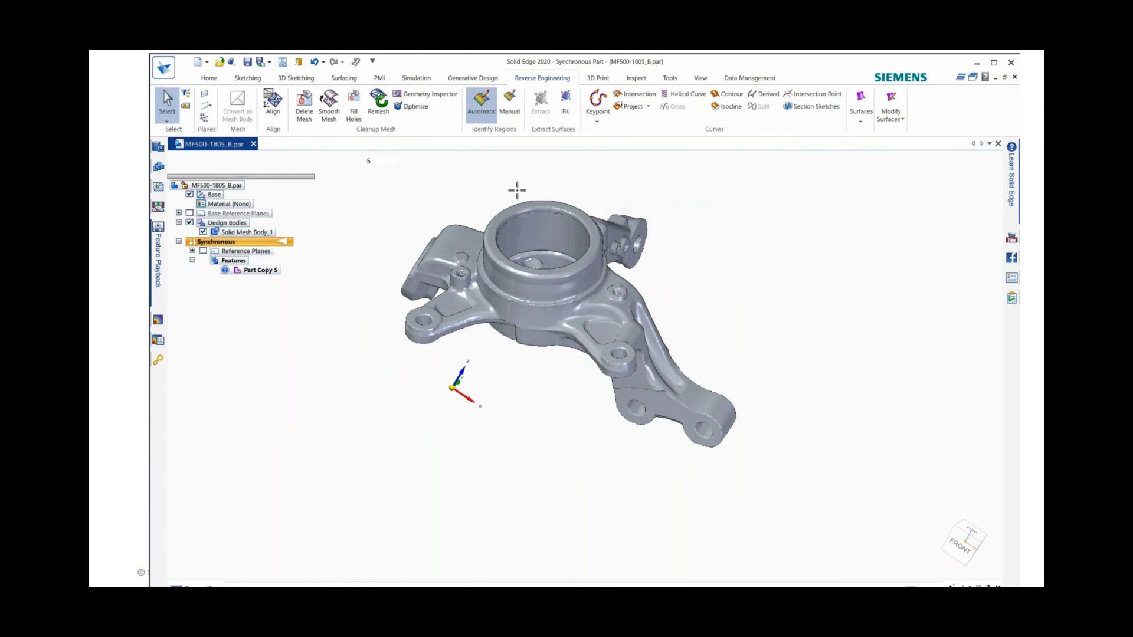
{"action": "left_click", "coordinate": [525, 222]}
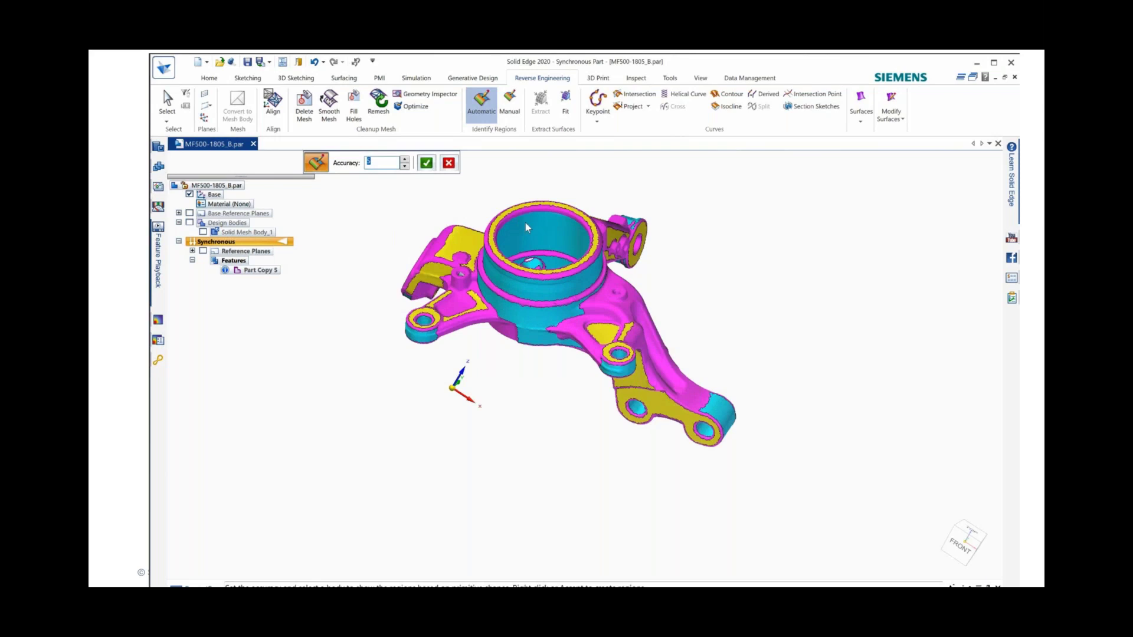
{"action": "left_click", "coordinate": [426, 165]}
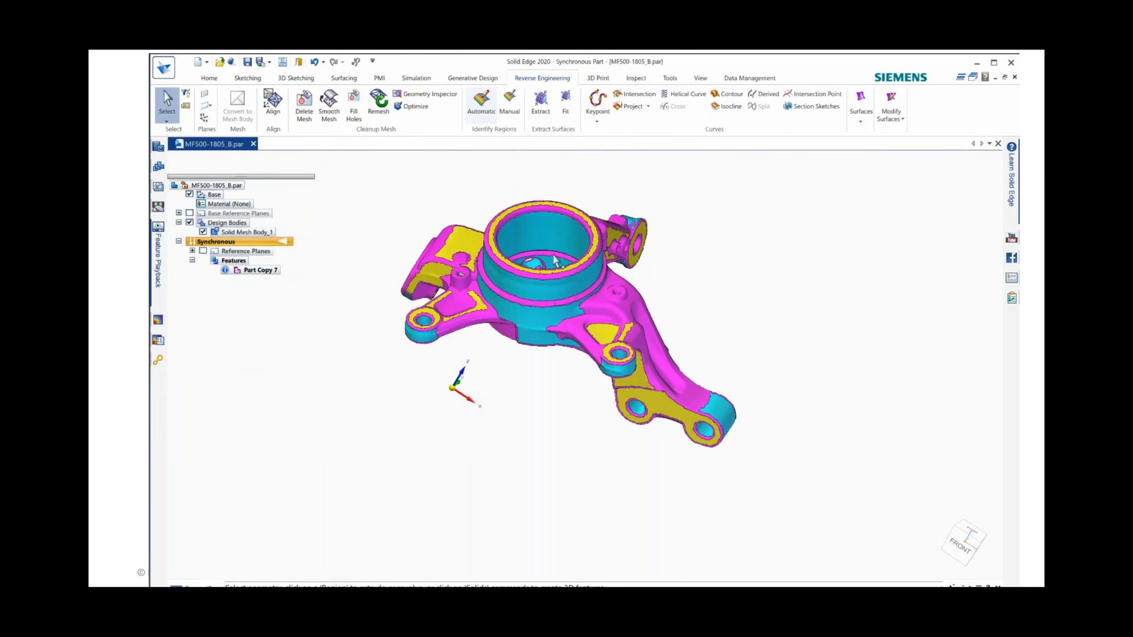
{"action": "scroll", "coordinate": [540, 255], "scroll_direction": "up", "scroll_amount": 3}
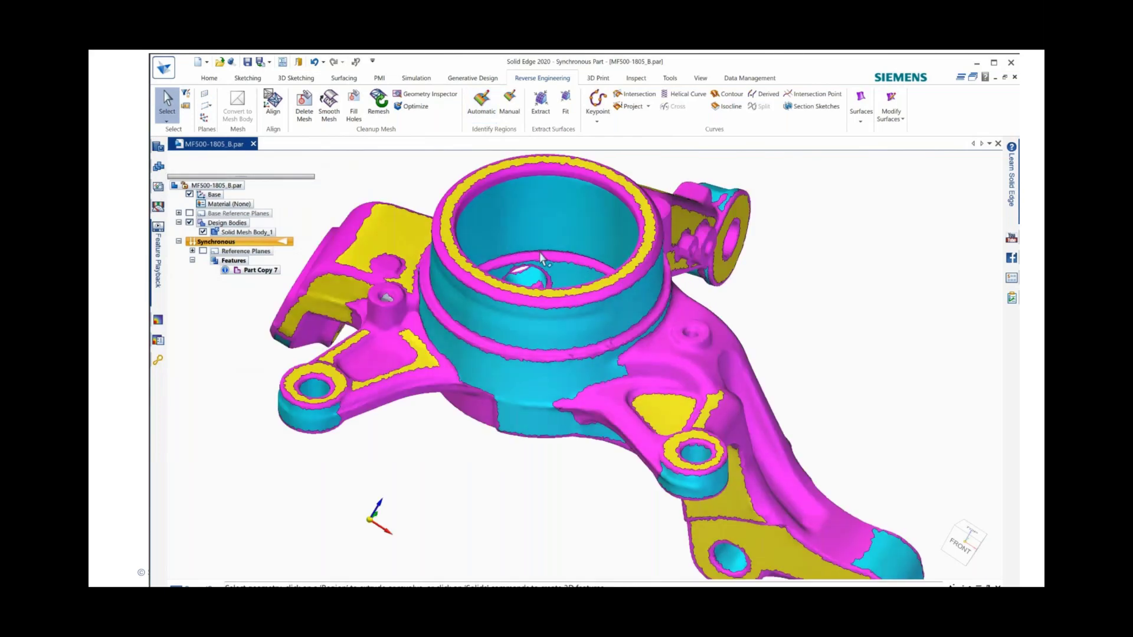
{"action": "mouse_move", "coordinate": [544, 257]}
{"action": "middle_mouse_down"}
{"action": "mouse_move", "coordinate": [570, 253]}
{"action": "mouse_move", "coordinate": [536, 255]}
{"action": "middle_mouse_up"}
{"action": "scroll", "coordinate": [535, 255], "scroll_direction": "down", "scroll_amount": 3}
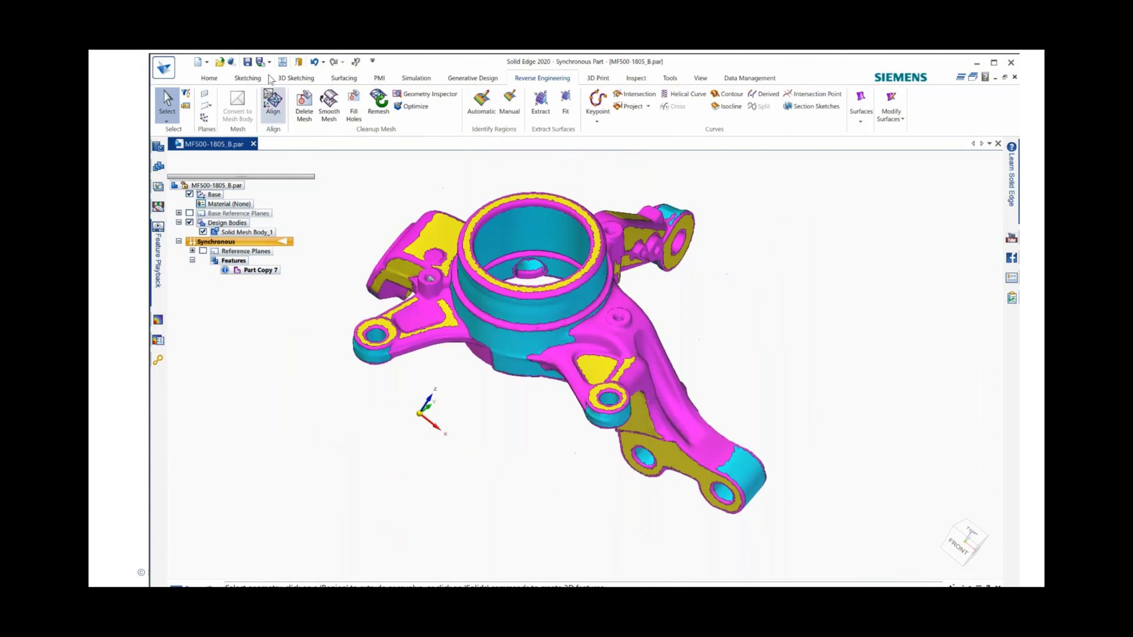
{"action": "left_click", "coordinate": [249, 80]}
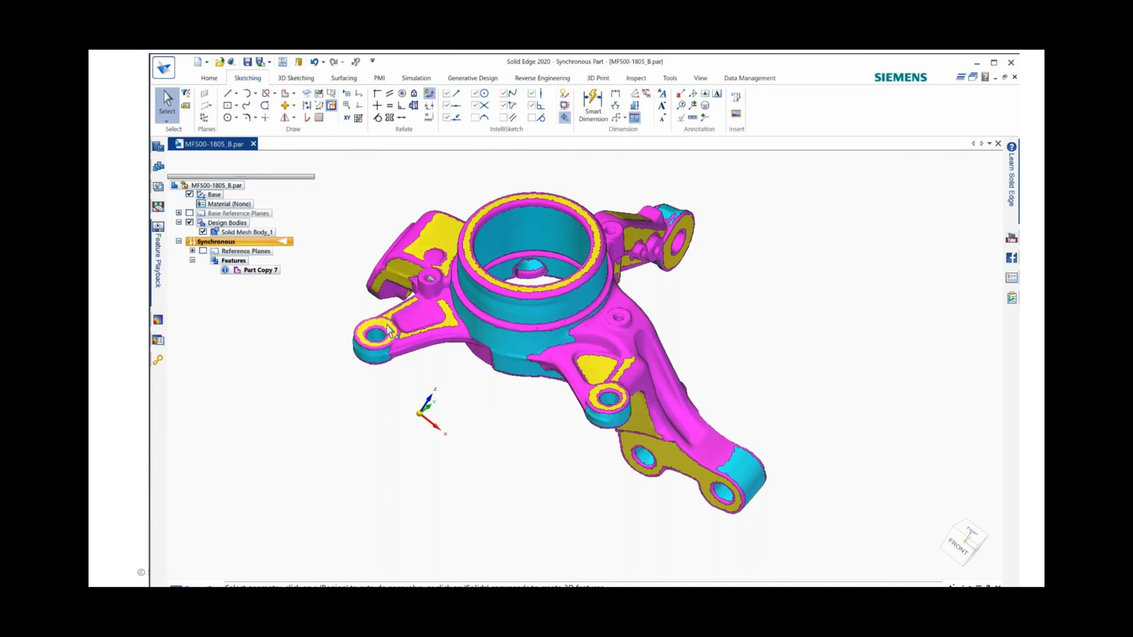
{"action": "left_click", "coordinate": [167, 101]}
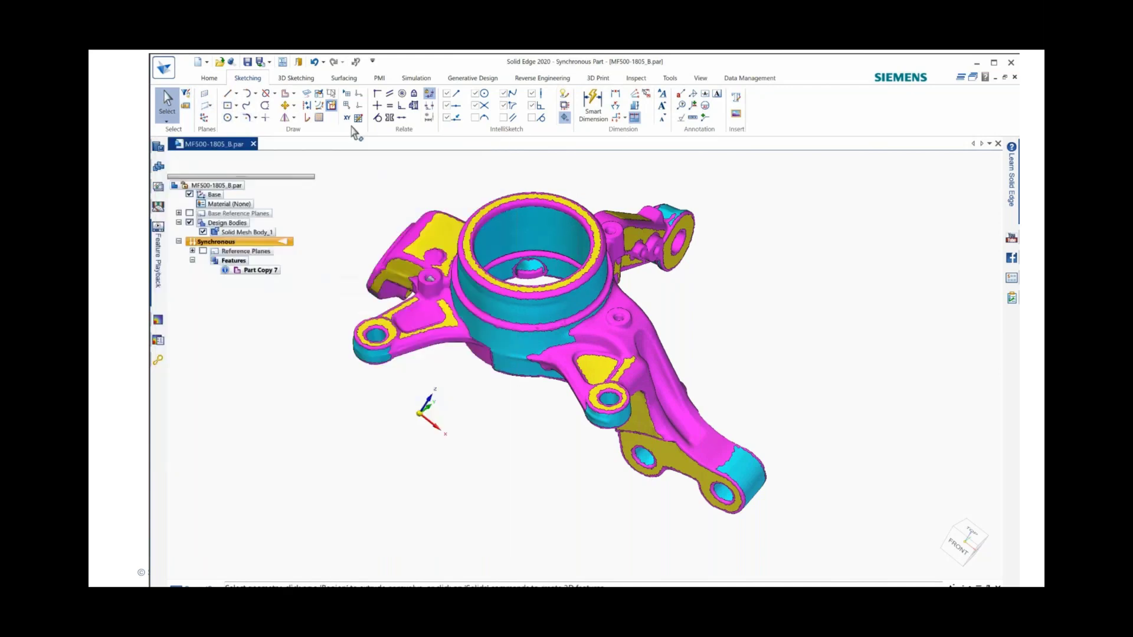
{"action": "scroll", "coordinate": [751, 235], "scroll_direction": "down", "scroll_amount": 2}
{"action": "left_click", "coordinate": [963, 543]}
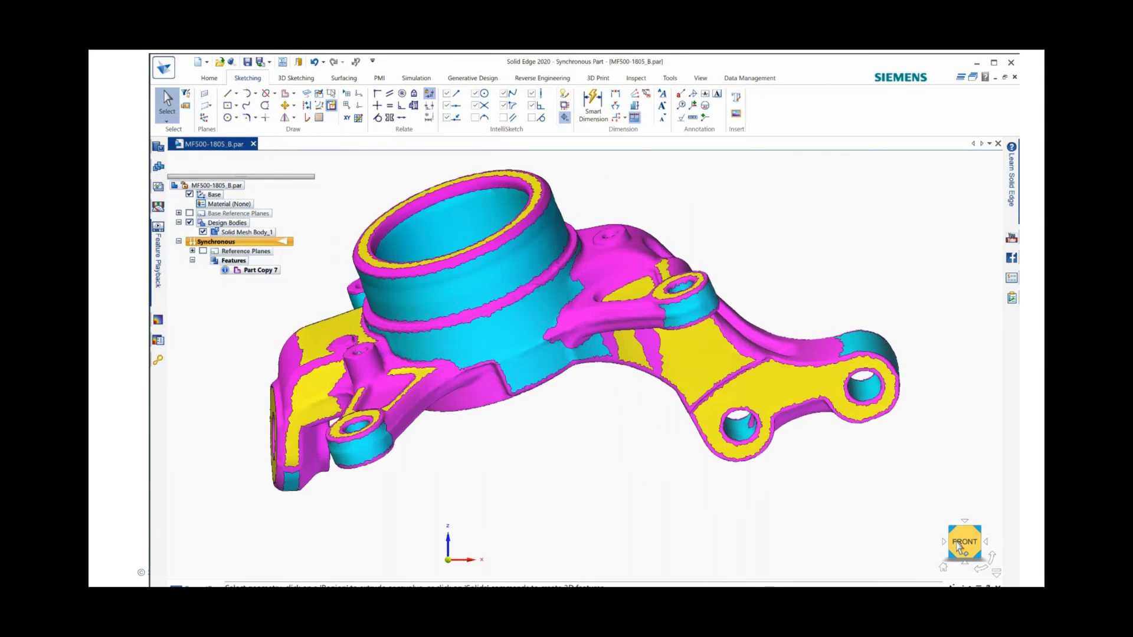
{"action": "left_click", "coordinate": [960, 546]}
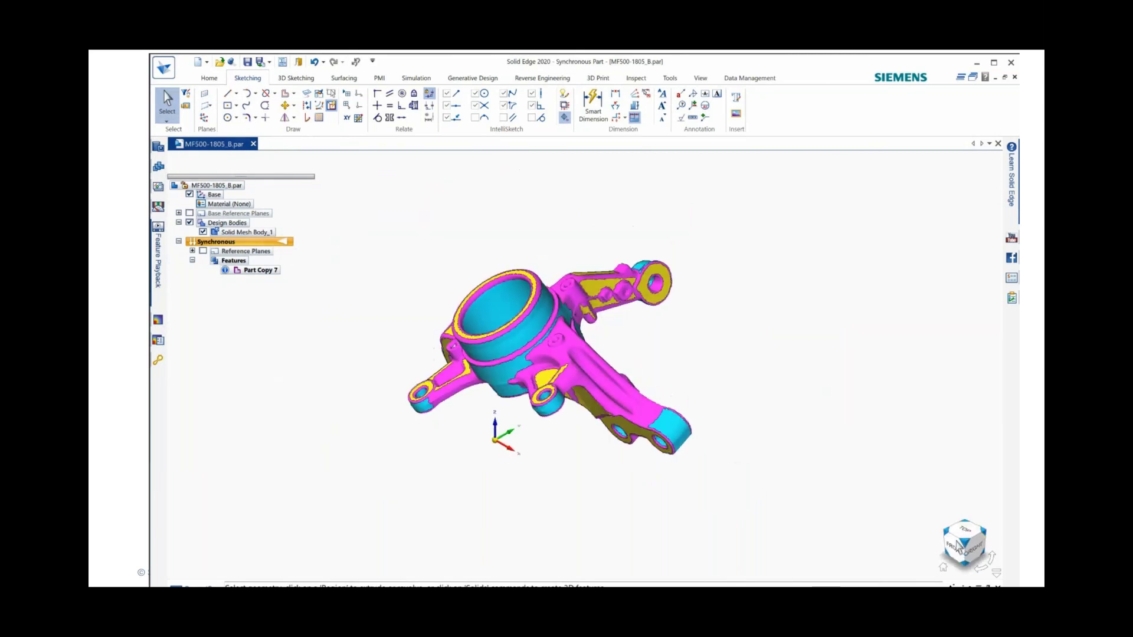
{"action": "left_click", "coordinate": [959, 548]}
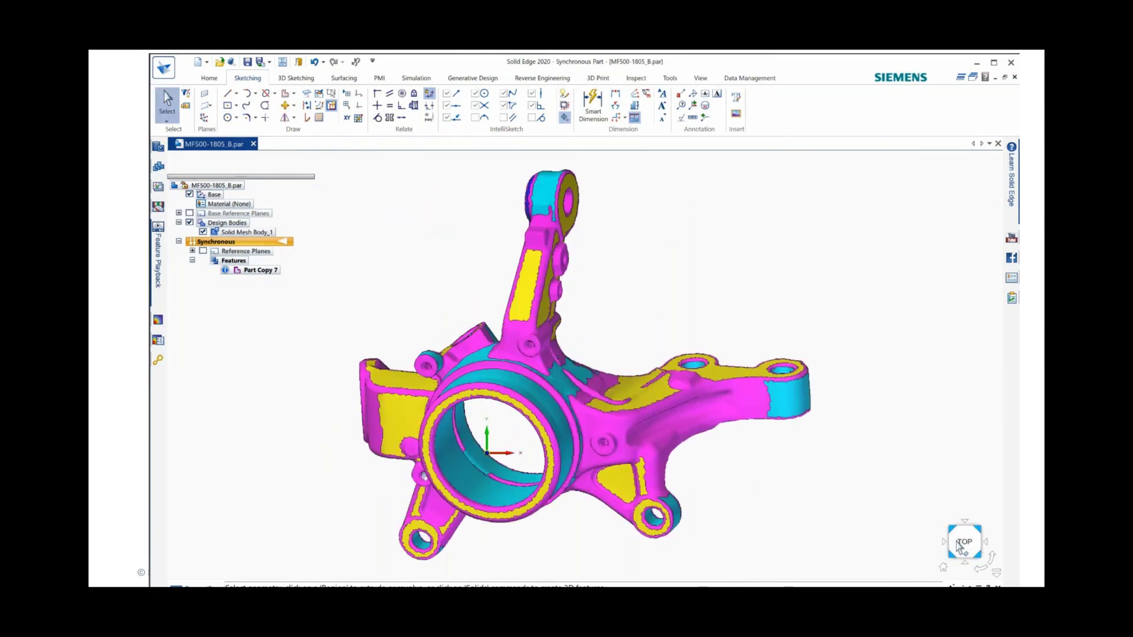
{"action": "left_click", "coordinate": [960, 547]}
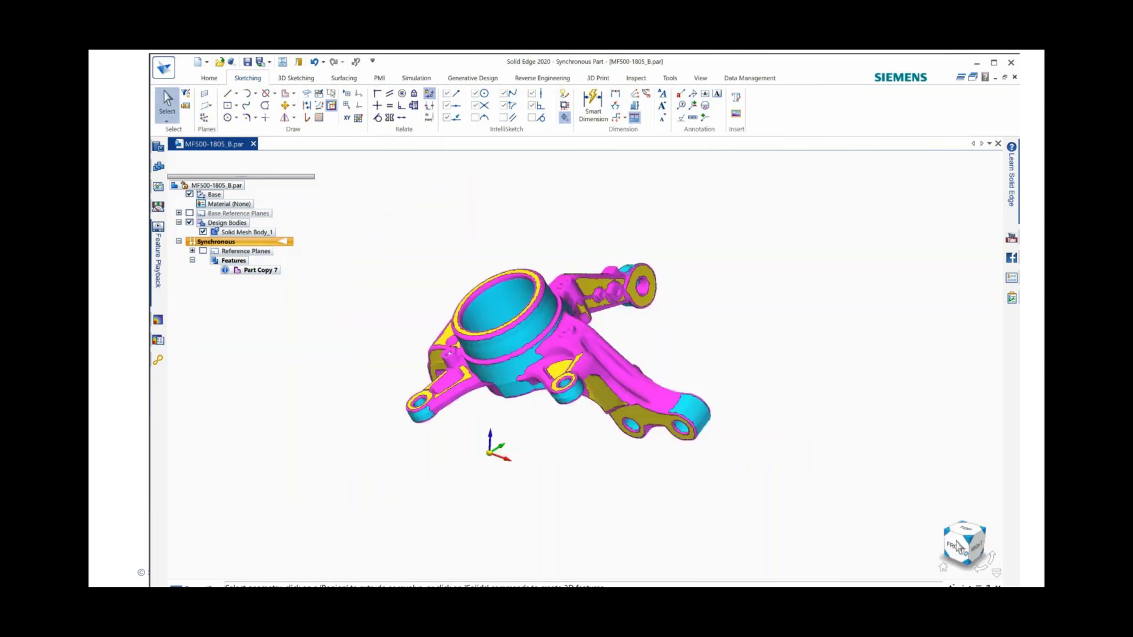
{"action": "left_click", "coordinate": [534, 80]}
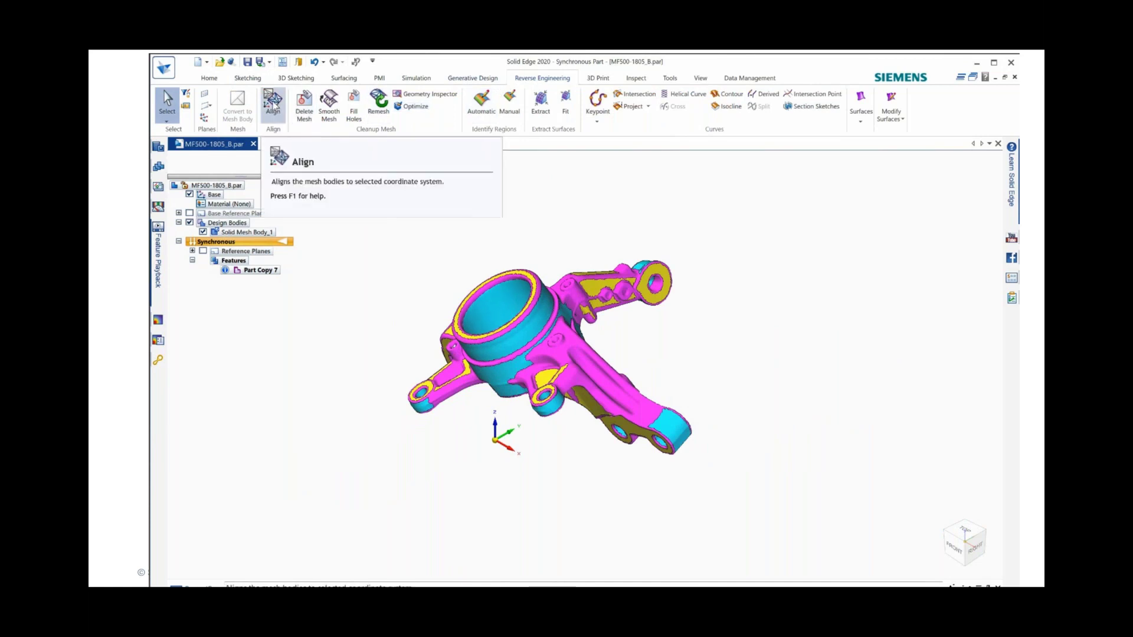
- Align the mesh body with a custom bounding box defined on the hub rim face and origin
{"action": "left_click", "coordinate": [275, 104]}
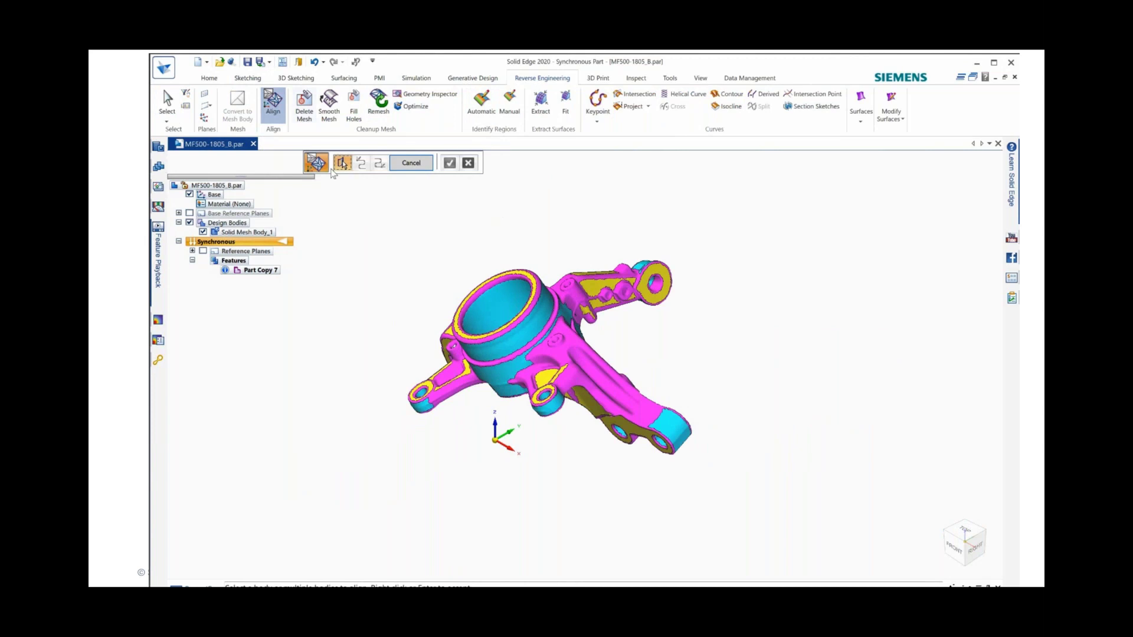
{"action": "left_click", "coordinate": [491, 293]}
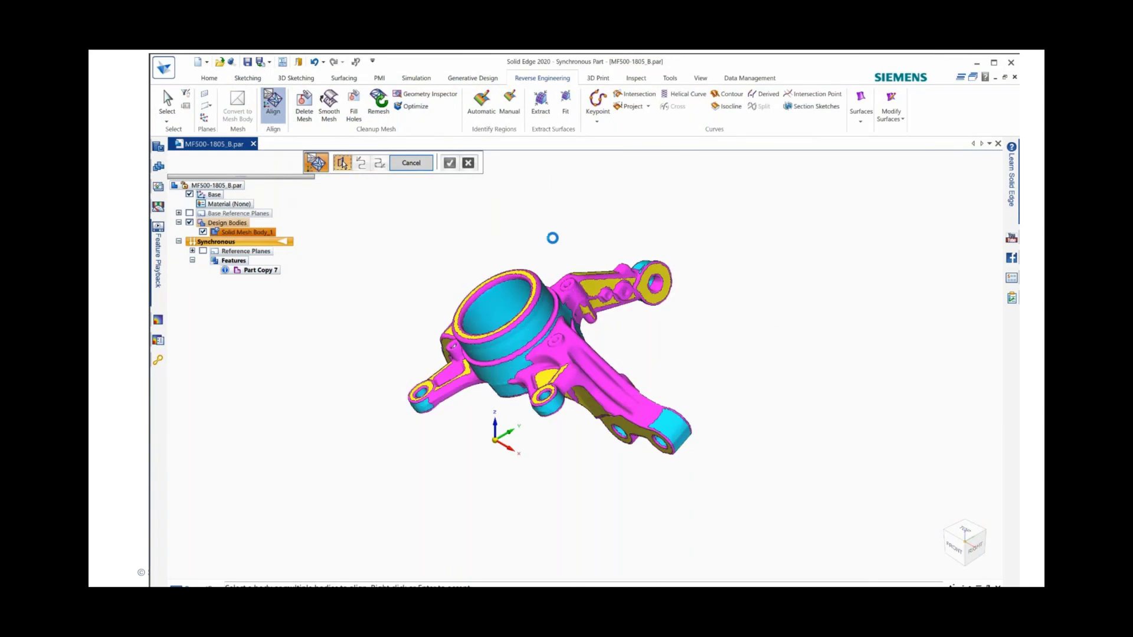
{"action": "right_click", "coordinate": [568, 235]}
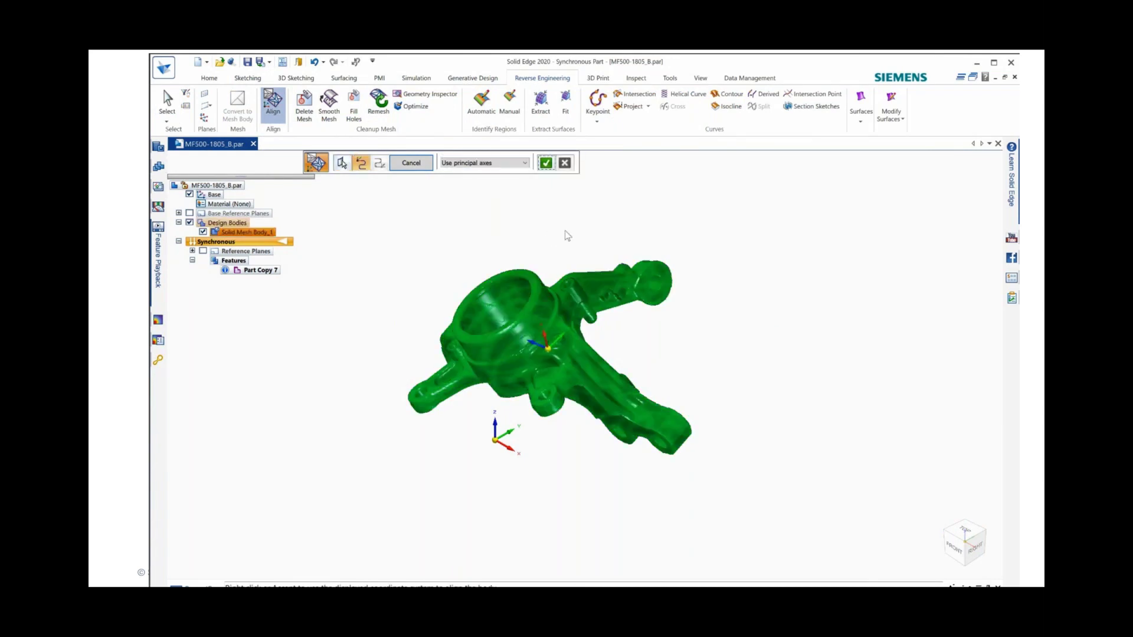
{"action": "left_click", "coordinate": [525, 163]}
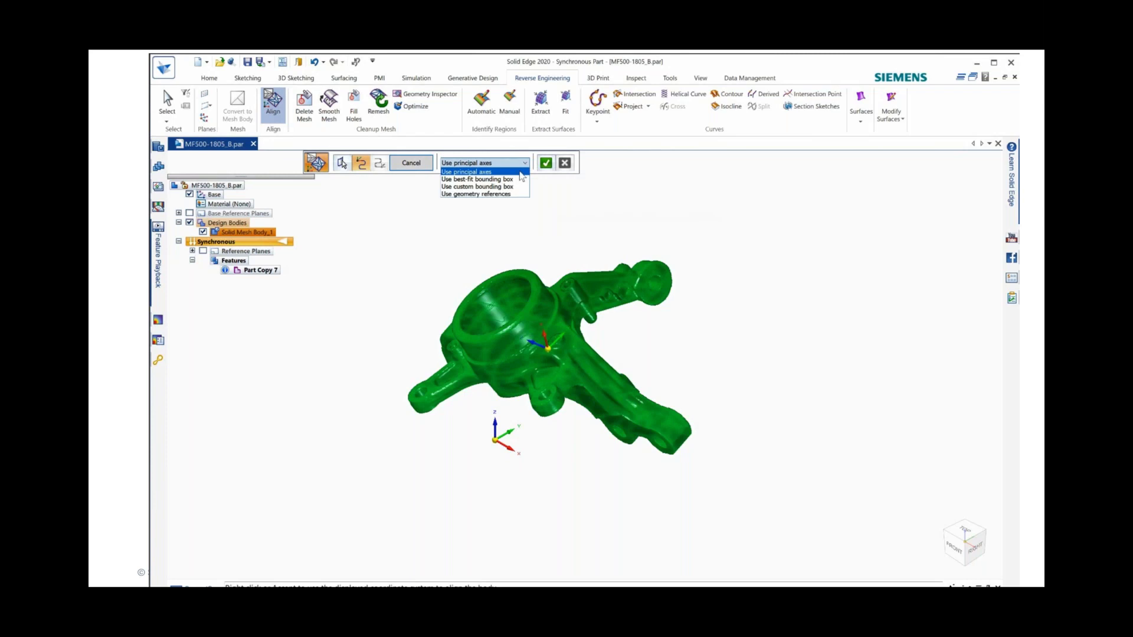
{"action": "left_click", "coordinate": [514, 188]}
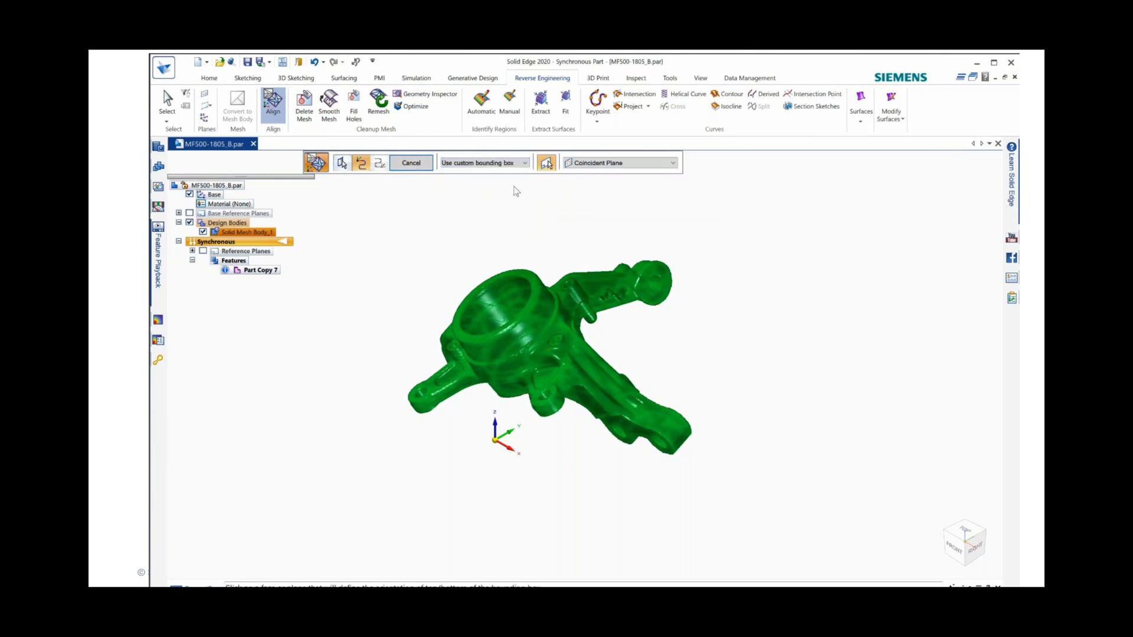
{"action": "left_click", "coordinate": [528, 278]}
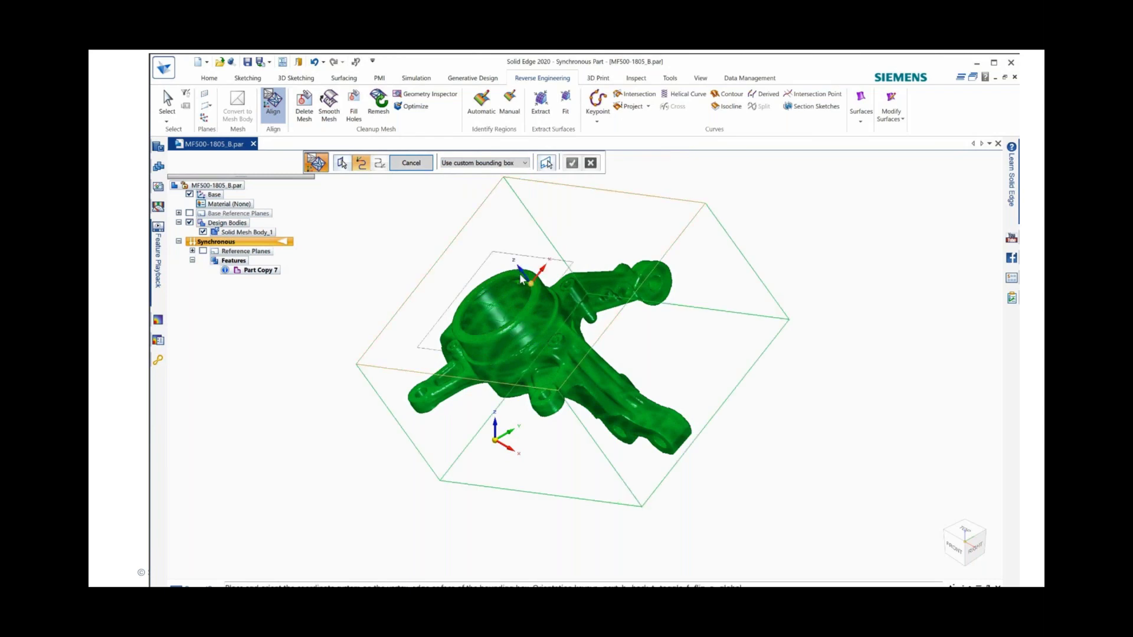
{"action": "left_click", "coordinate": [520, 276]}
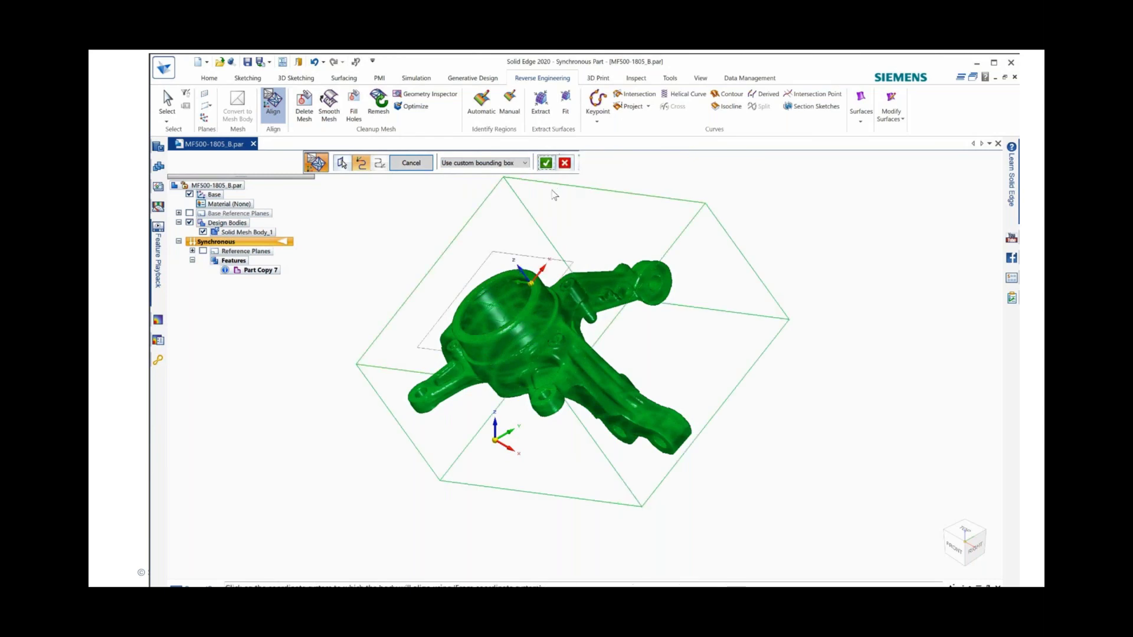
- Target the Base coordinate system, accept and finish the alignment, then fit the view
{"action": "key", "text": "Return"}
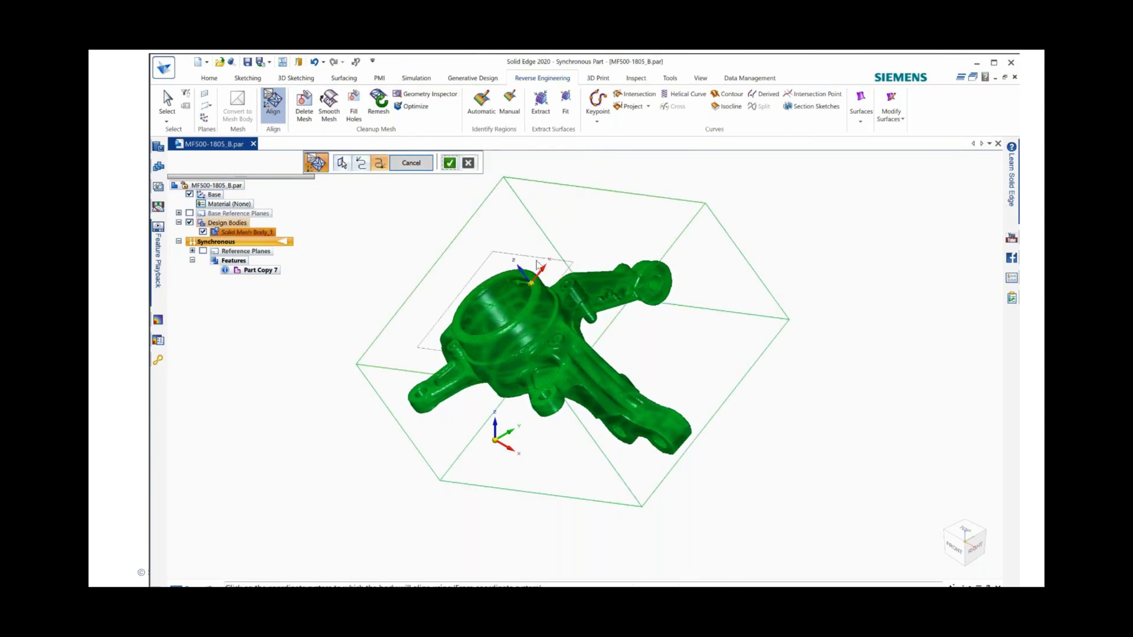
{"action": "left_click", "coordinate": [496, 443]}
{"action": "left_click", "coordinate": [449, 164]}
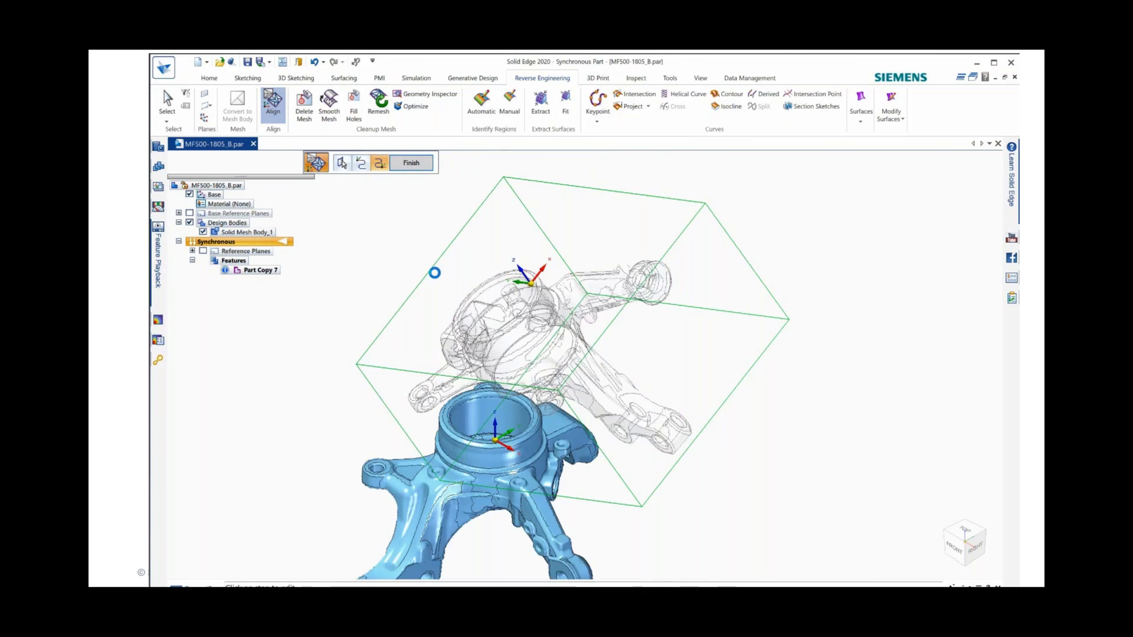
{"action": "left_click", "coordinate": [411, 163]}
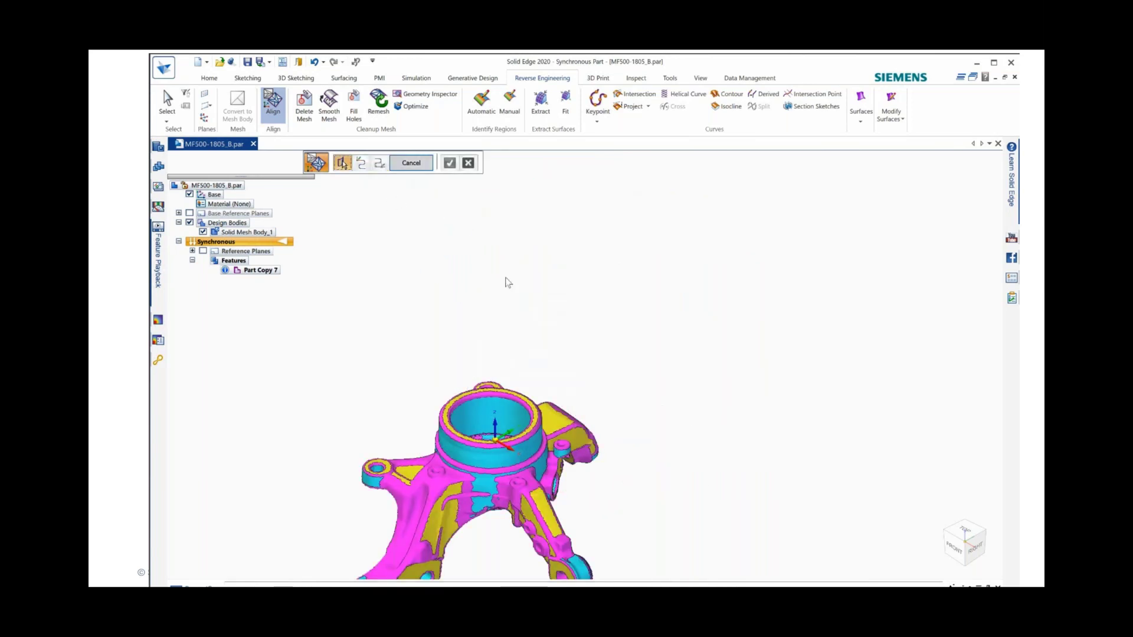
{"action": "key", "text": "ctrl+f"}
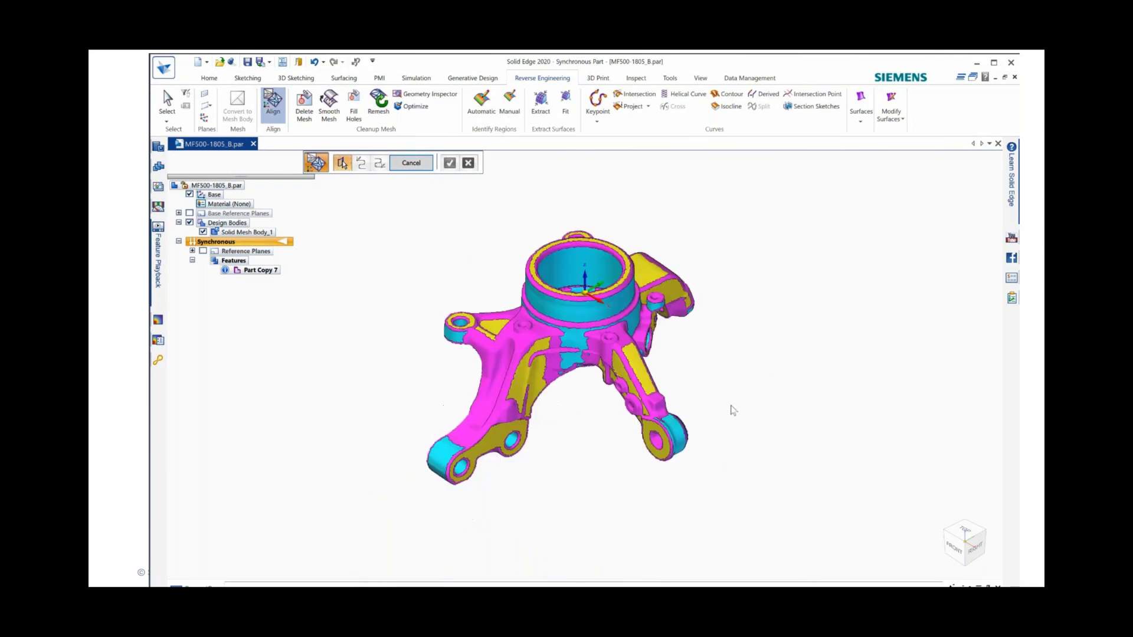
- Check the aligned knuckle in top, right and isometric views, then exit Align
{"action": "left_click", "coordinate": [967, 532]}
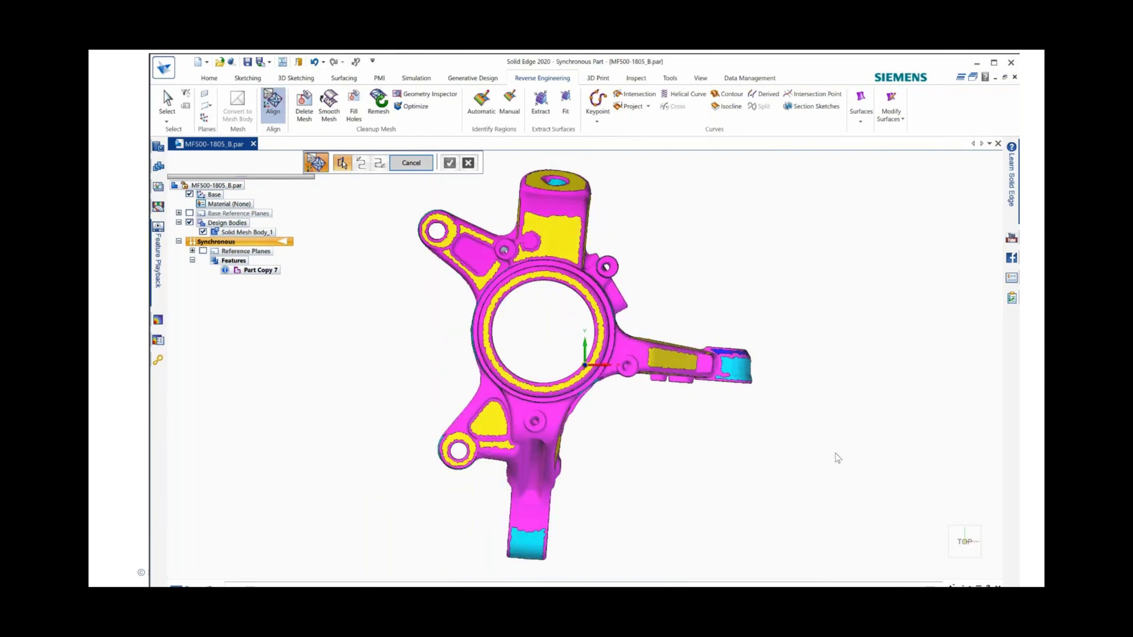
{"action": "key", "text": "ctrl+r"}
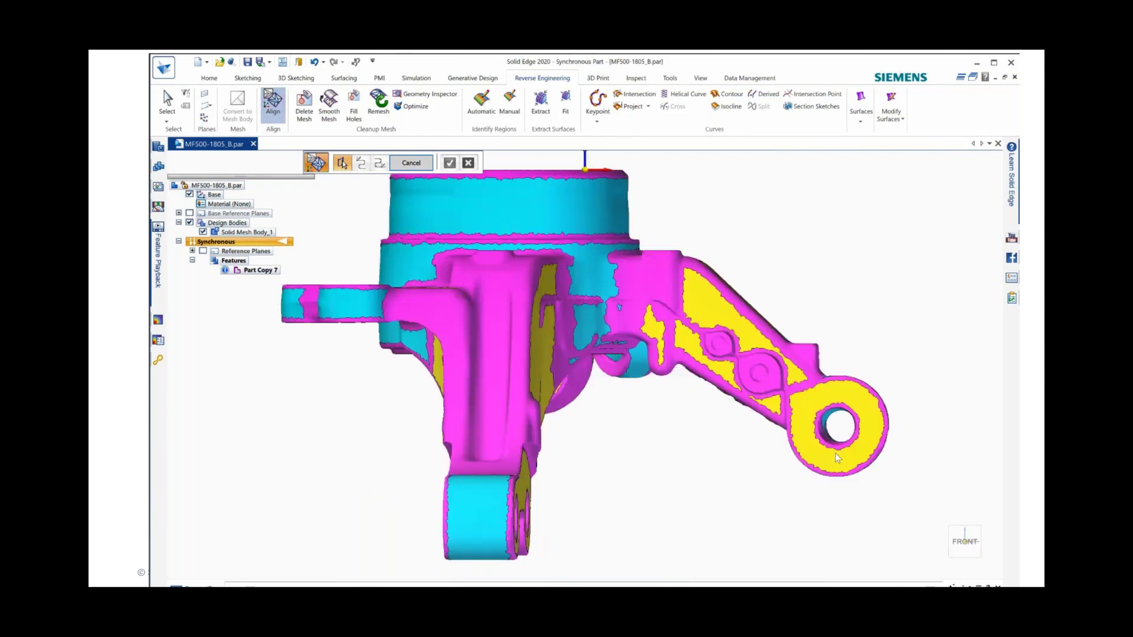
{"action": "key", "text": "ctrl+i"}
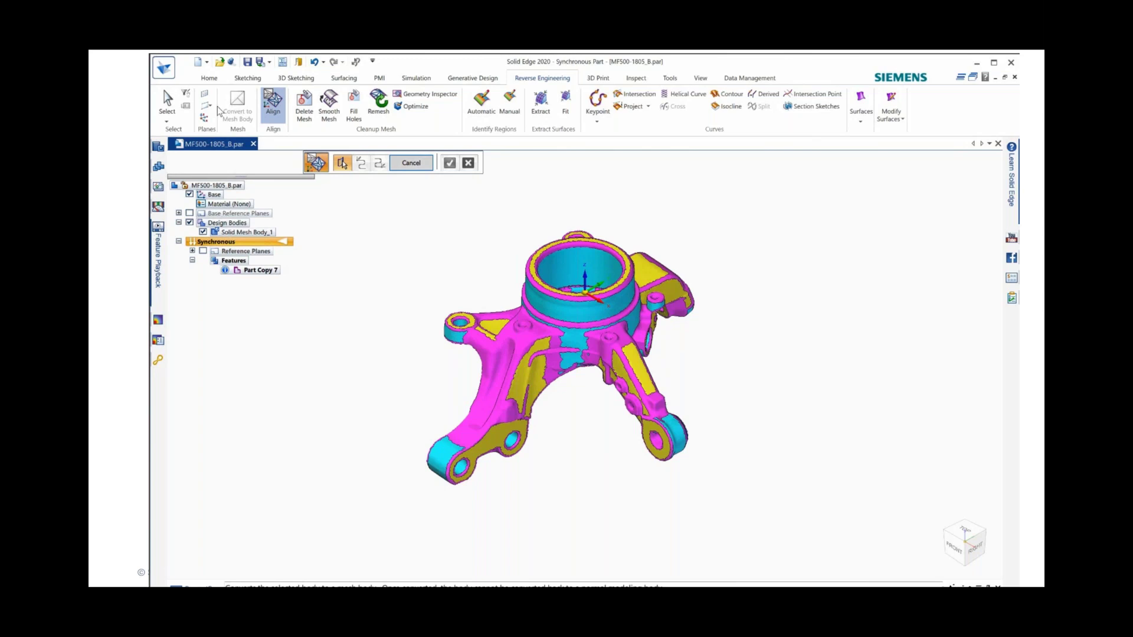
{"action": "left_click", "coordinate": [168, 101]}
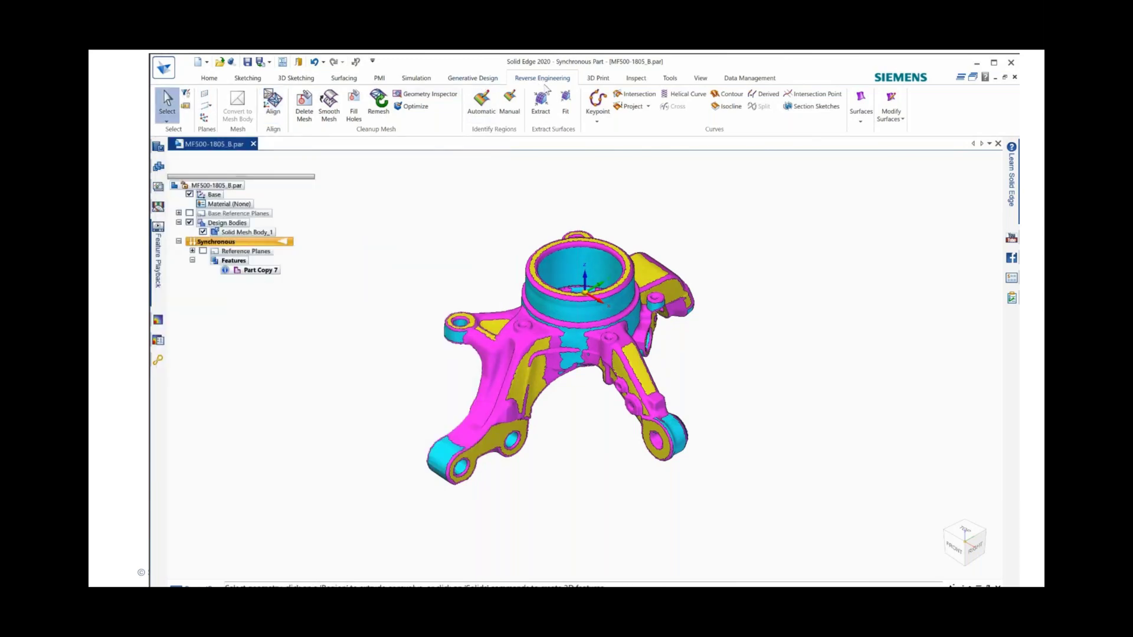
- Start Section Sketches on the mesh body with the hub's top face as base plane
{"action": "left_click", "coordinate": [801, 110]}
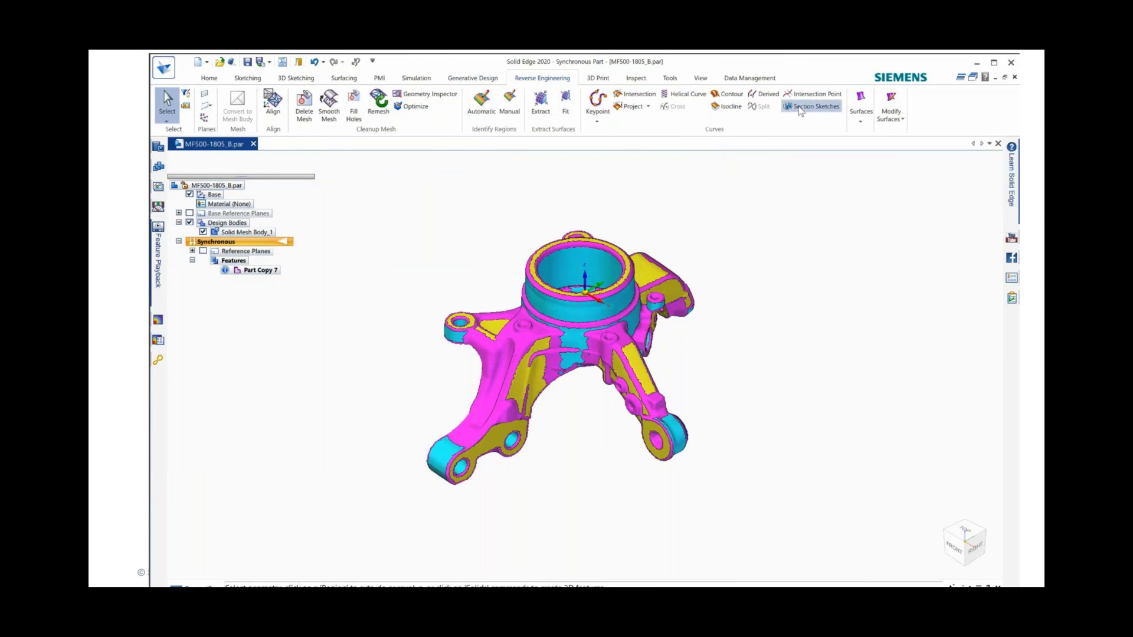
{"action": "left_click", "coordinate": [574, 241]}
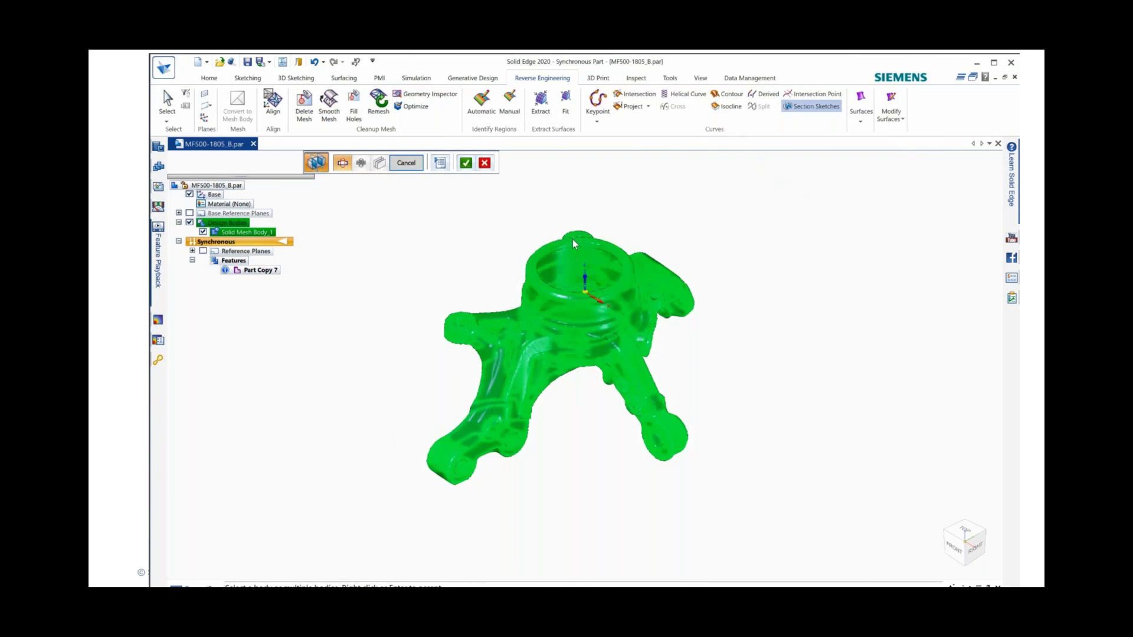
{"action": "right_click", "coordinate": [571, 238]}
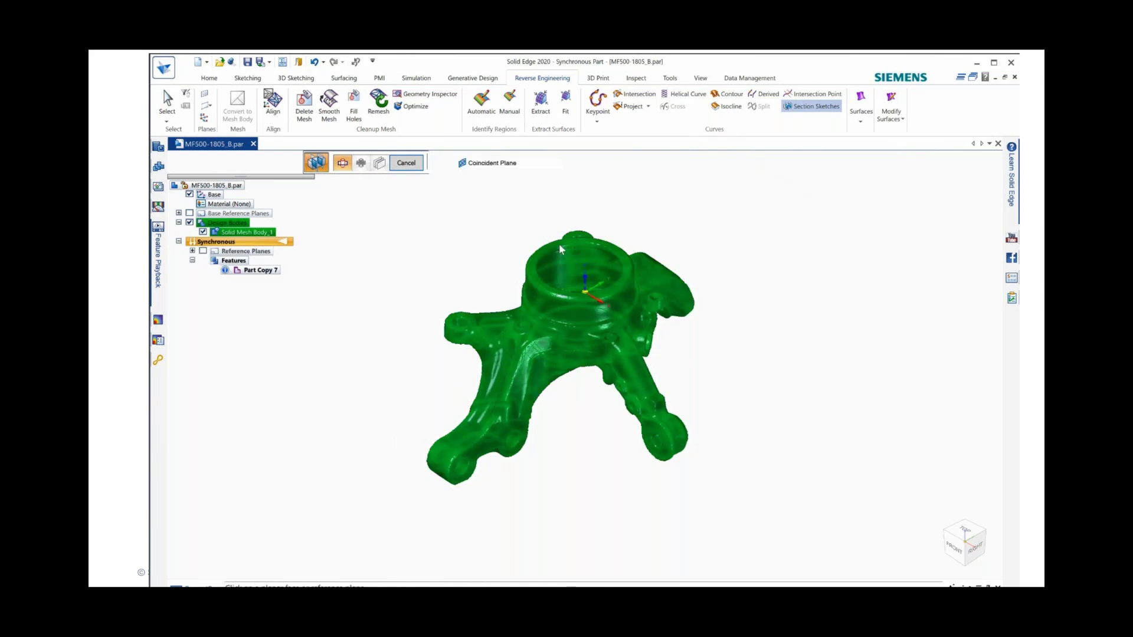
{"action": "left_click", "coordinate": [559, 243]}
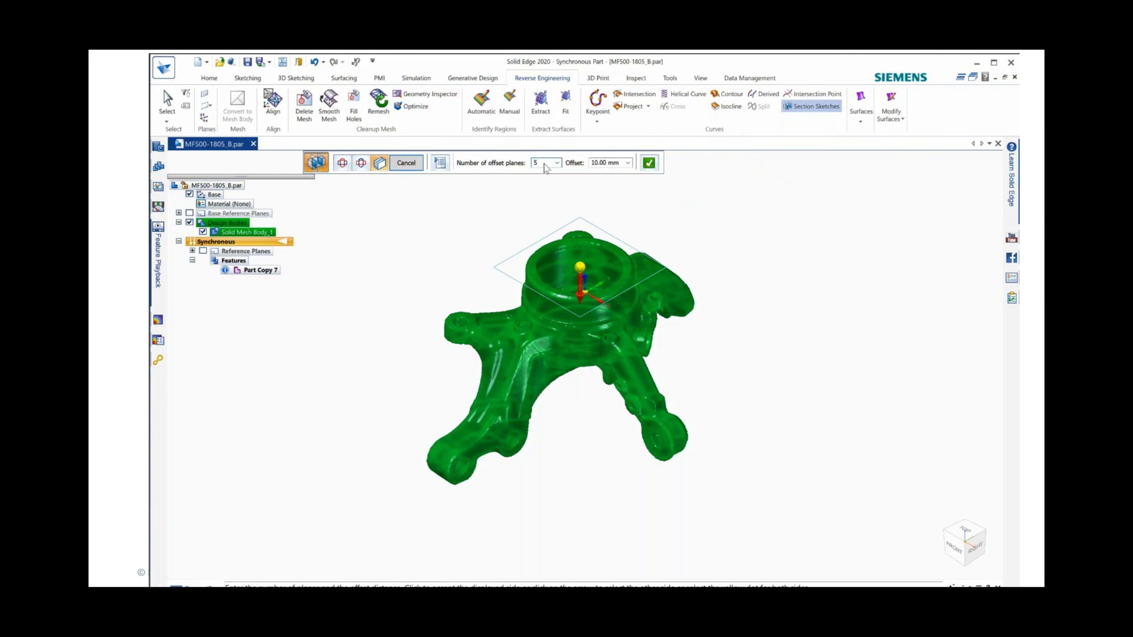
- Add 3 offset planes spaced 9 mm, flipped down into the part, and finish
{"action": "key", "text": "Tab"}
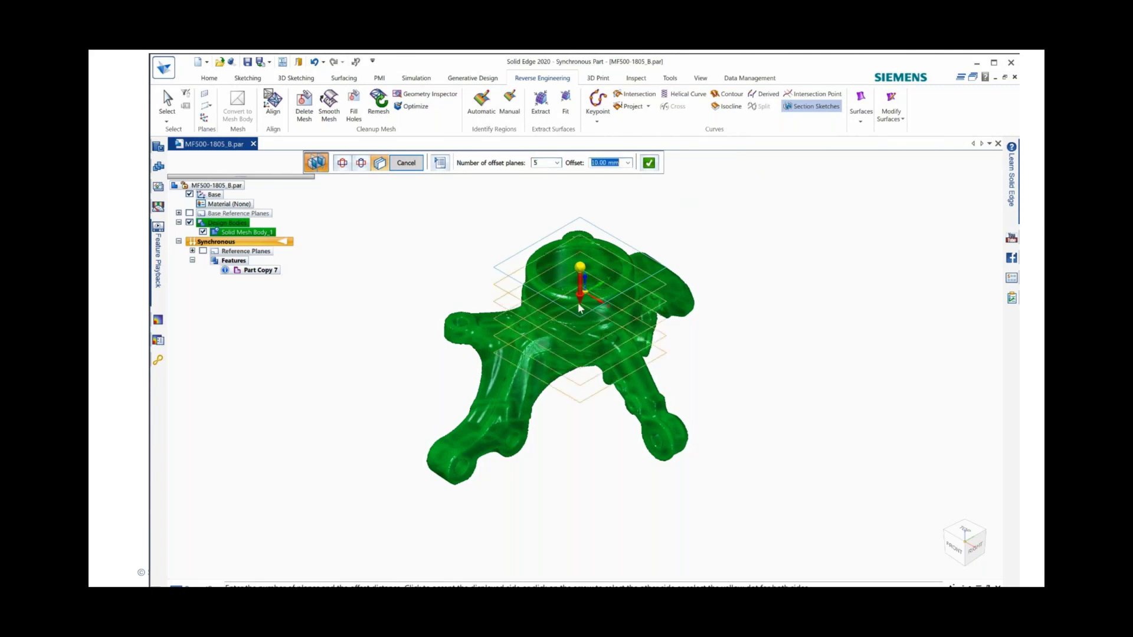
{"action": "left_click", "coordinate": [582, 282]}
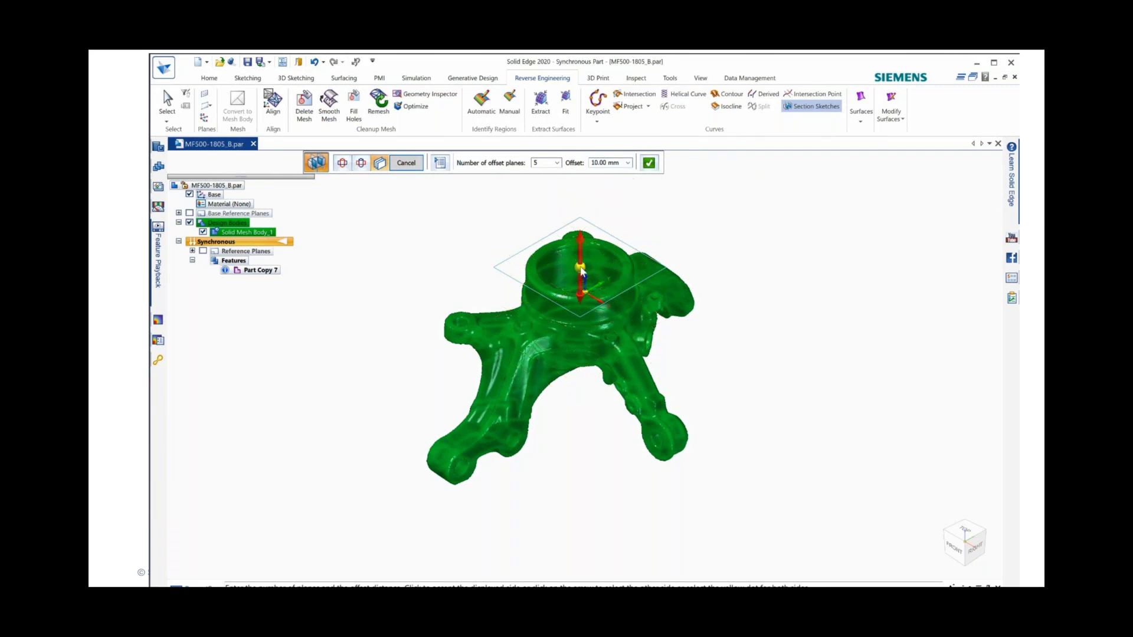
{"action": "left_click", "coordinate": [580, 268]}
{"action": "key", "text": "Tab"}
{"action": "type", "text": "9"}
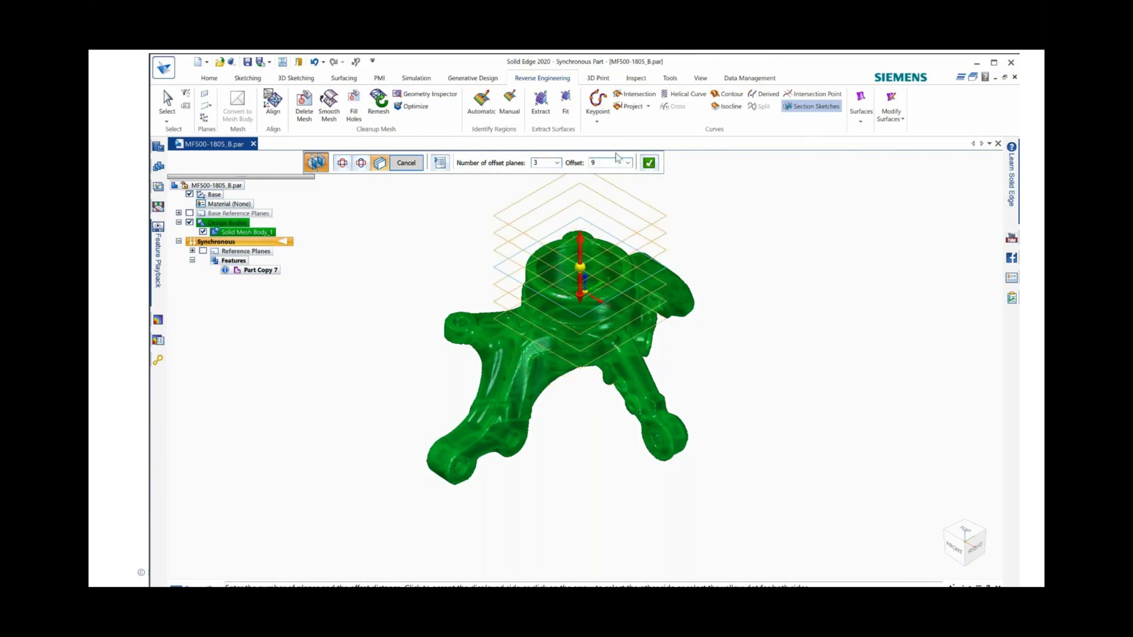
{"action": "key", "text": "Tab"}
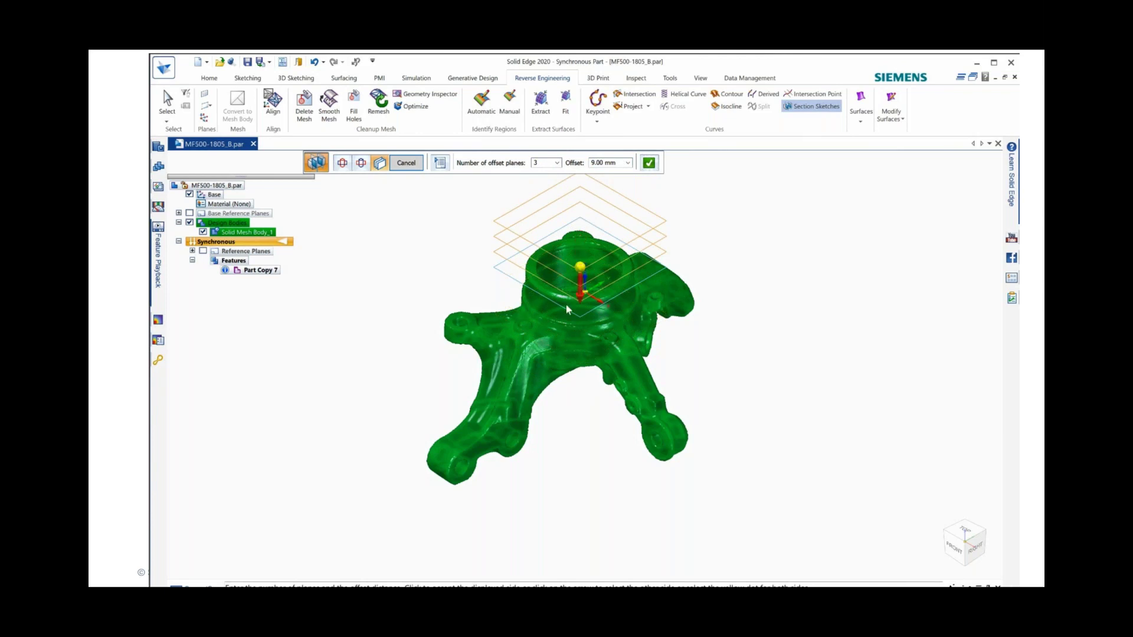
{"action": "left_click", "coordinate": [581, 251]}
{"action": "left_click", "coordinate": [652, 168]}
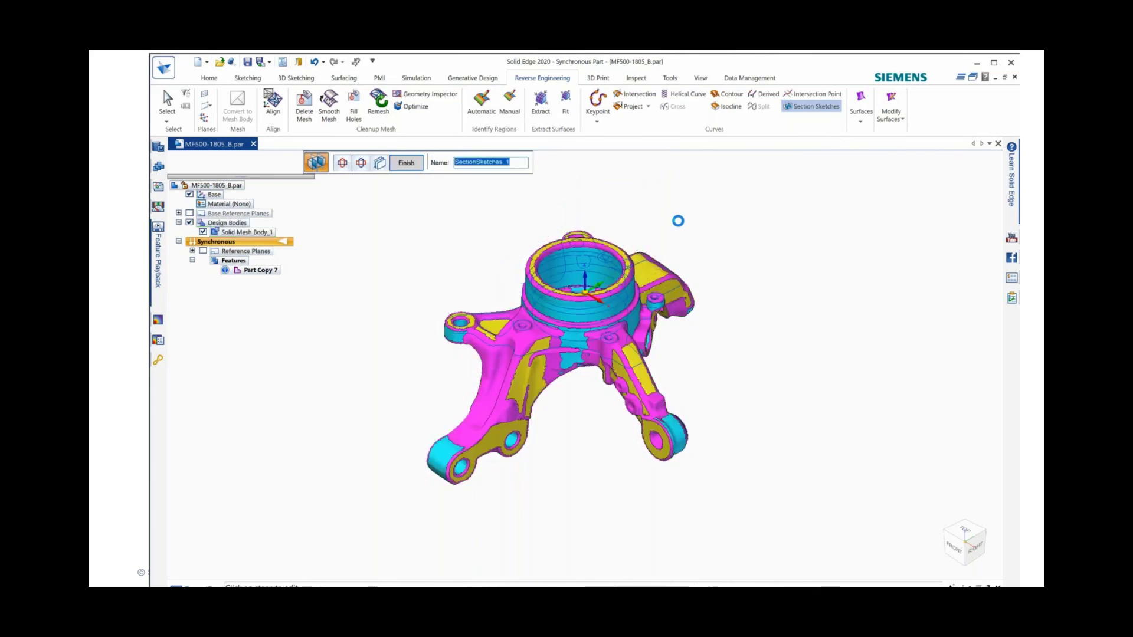
{"action": "left_click", "coordinate": [406, 163]}
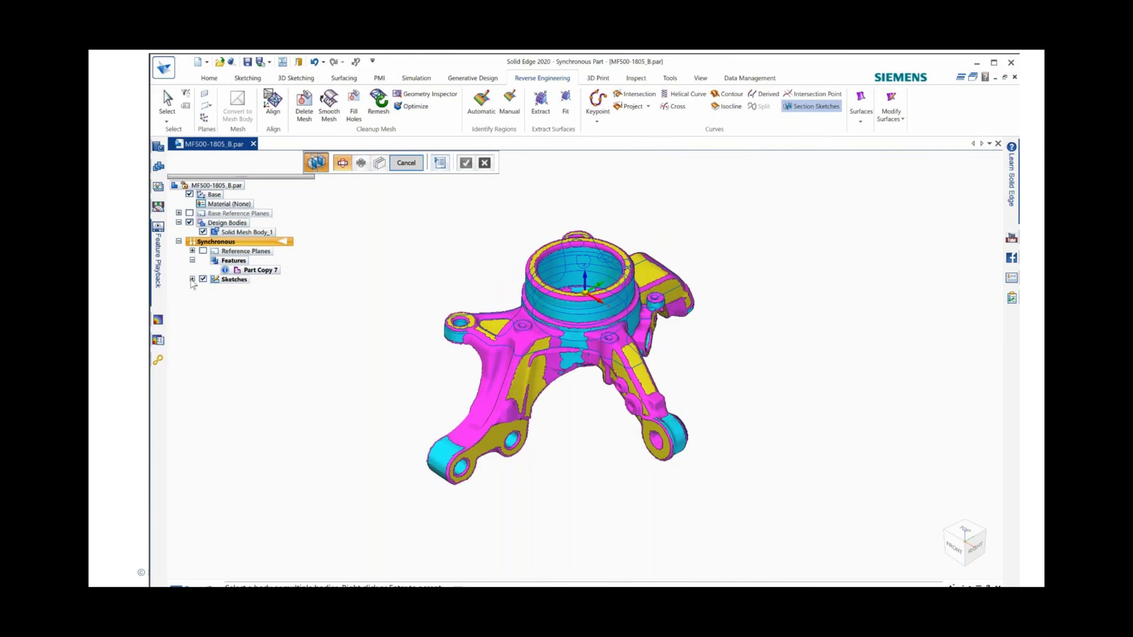
- Expand the sketches group in PathFinder and preview the SectionSketches_1_1 and _1_2 profiles
{"action": "left_click", "coordinate": [192, 280]}
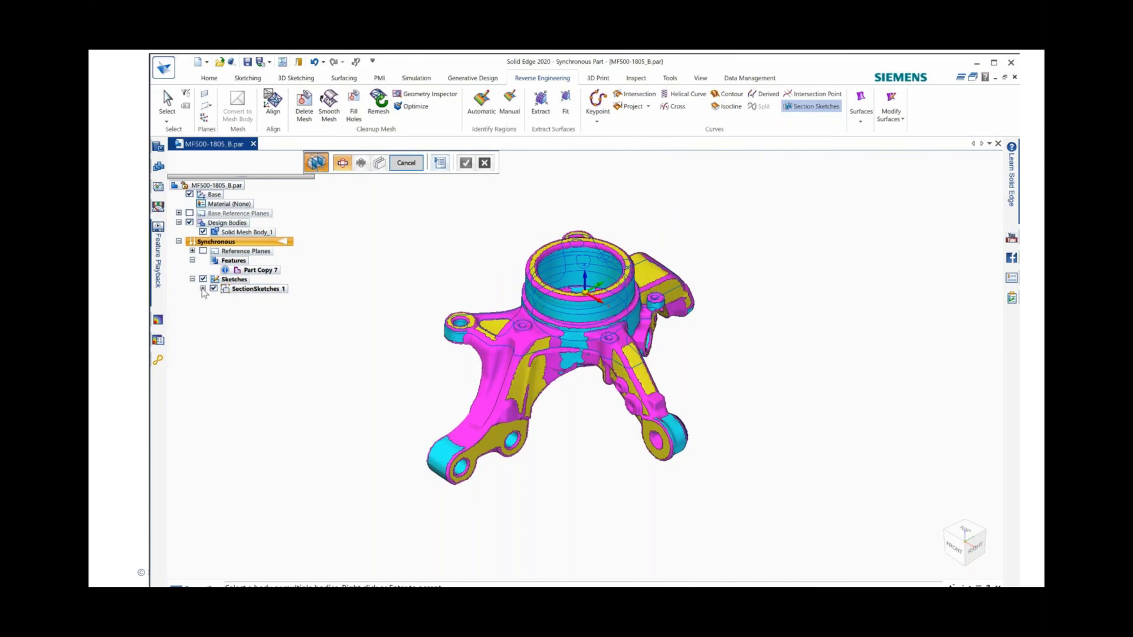
{"action": "left_click", "coordinate": [203, 289]}
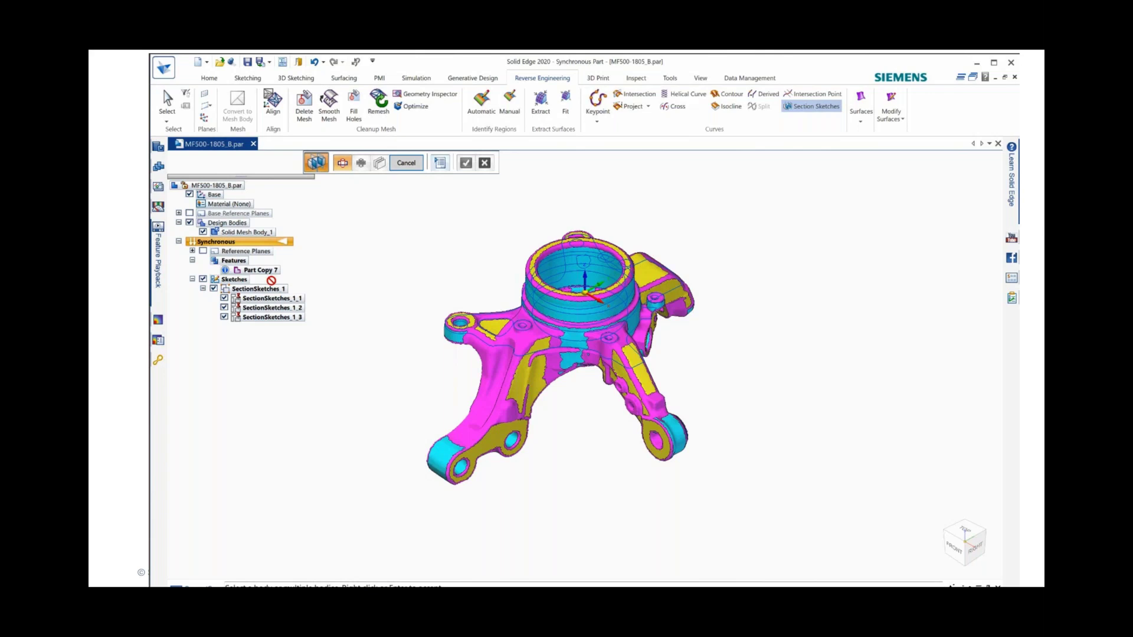
{"action": "left_click", "coordinate": [167, 102]}
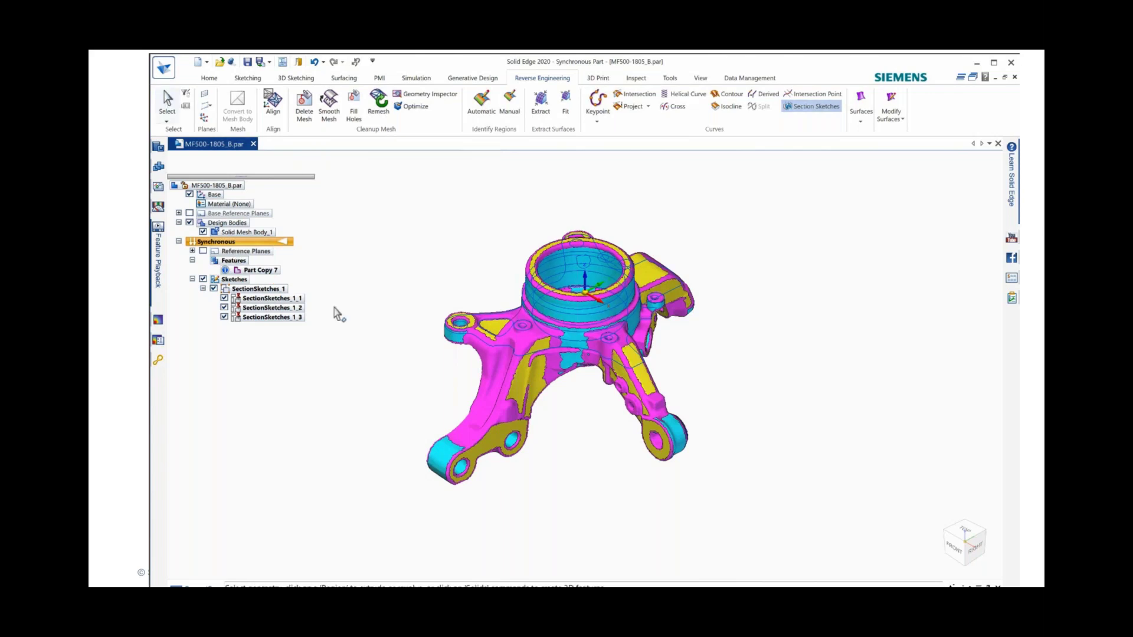
{"action": "scroll", "coordinate": [596, 307], "scroll_direction": "up", "scroll_amount": 3}
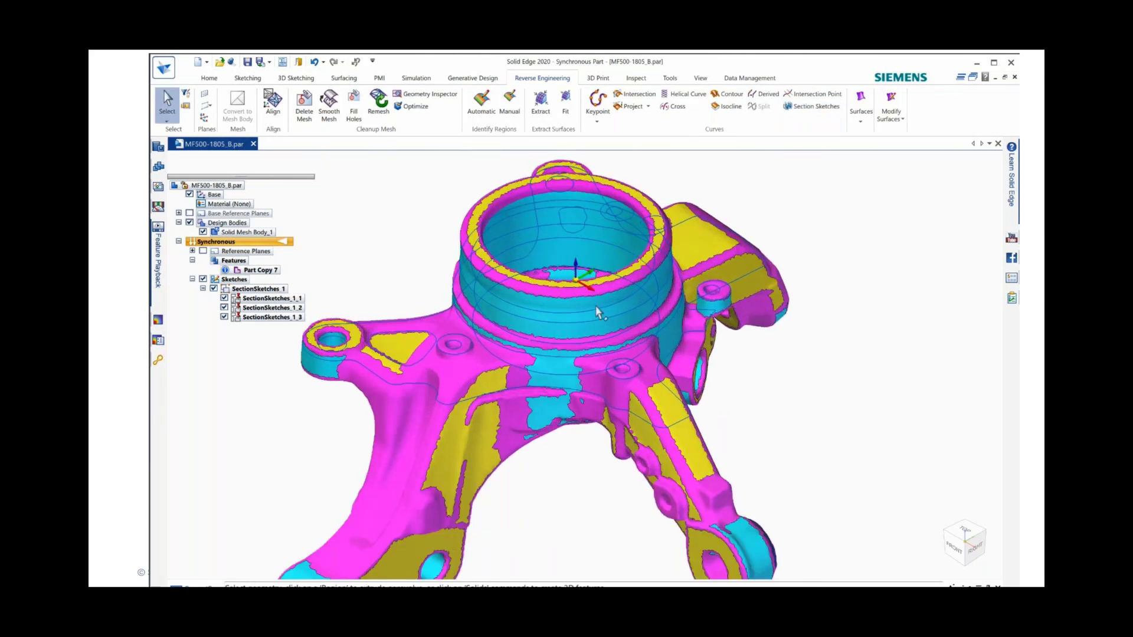
{"action": "scroll", "coordinate": [593, 308], "scroll_direction": "down", "scroll_amount": 2}
{"action": "left_click", "coordinate": [271, 298]}
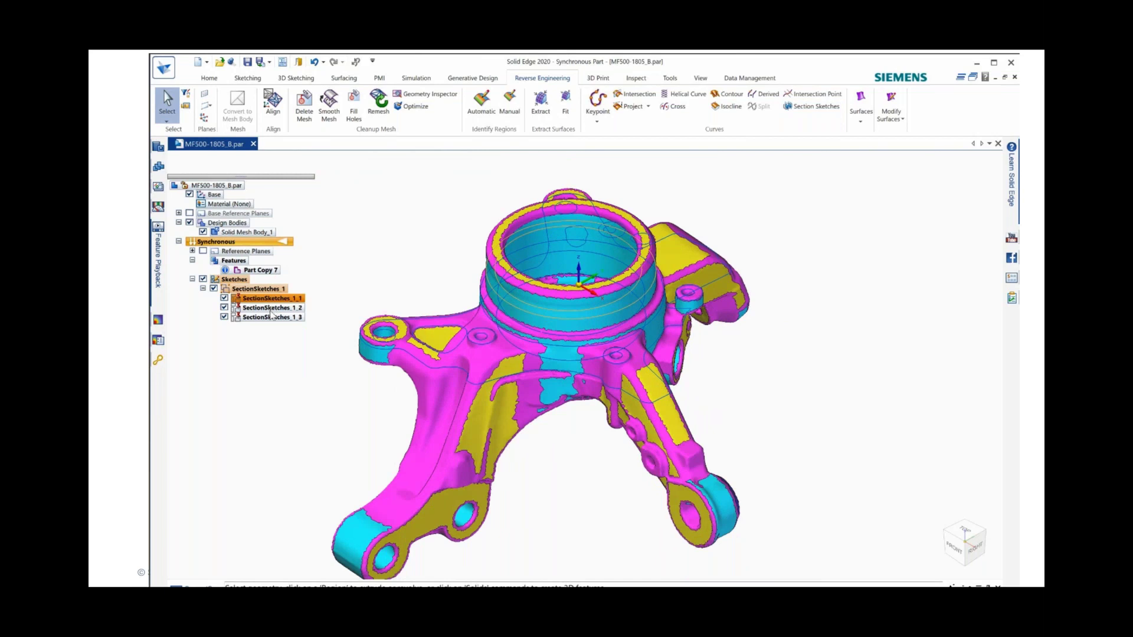
{"action": "left_click", "coordinate": [270, 309]}
{"action": "left_click", "coordinate": [406, 249]}
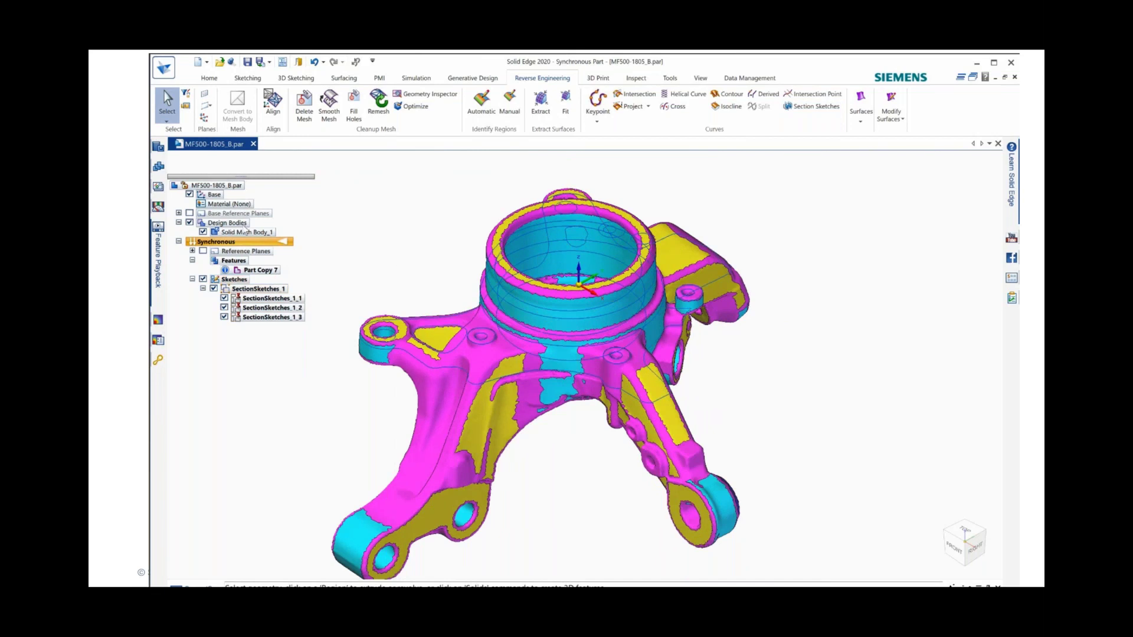
- Hide Solid Mesh Body_1, SectionSketches_1_1 and _1_2, then zoom in and select the triangular inner loop
{"action": "left_click", "coordinate": [189, 222]}
{"action": "left_click", "coordinate": [224, 298]}
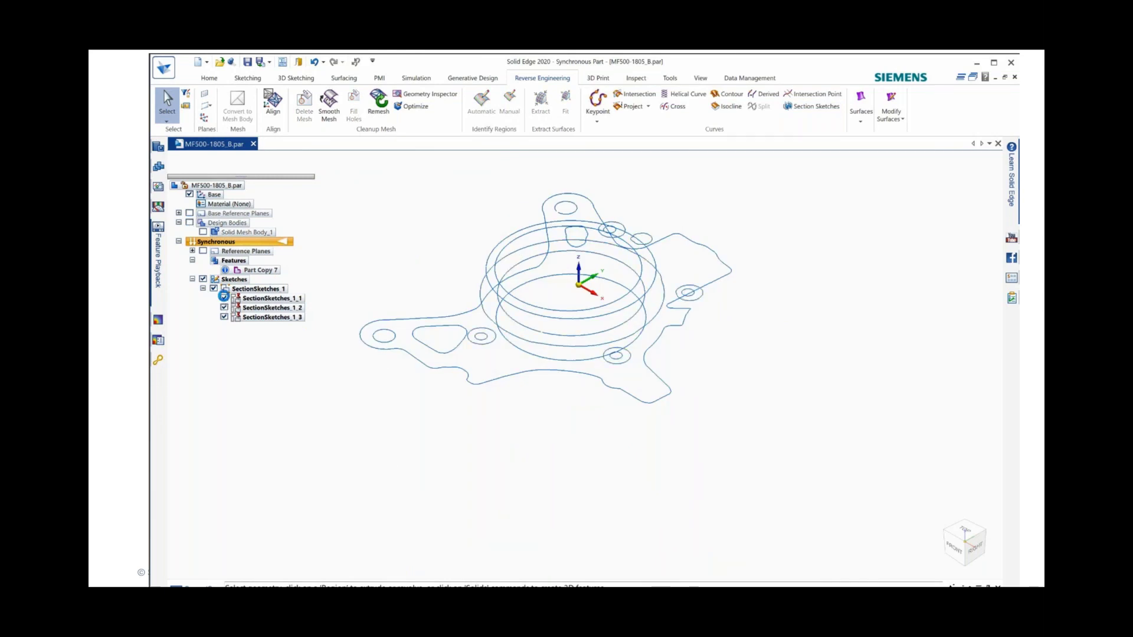
{"action": "left_click", "coordinate": [223, 307]}
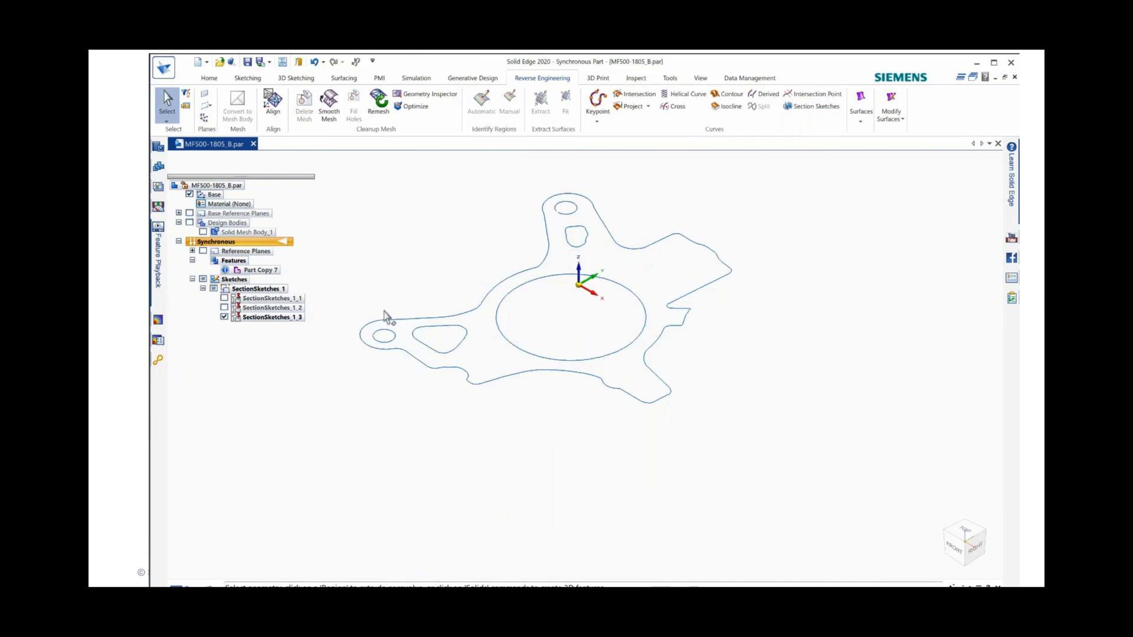
{"action": "scroll", "coordinate": [433, 321], "scroll_direction": "up", "scroll_amount": 5}
{"action": "scroll", "coordinate": [432, 322], "scroll_direction": "up", "scroll_amount": 2}
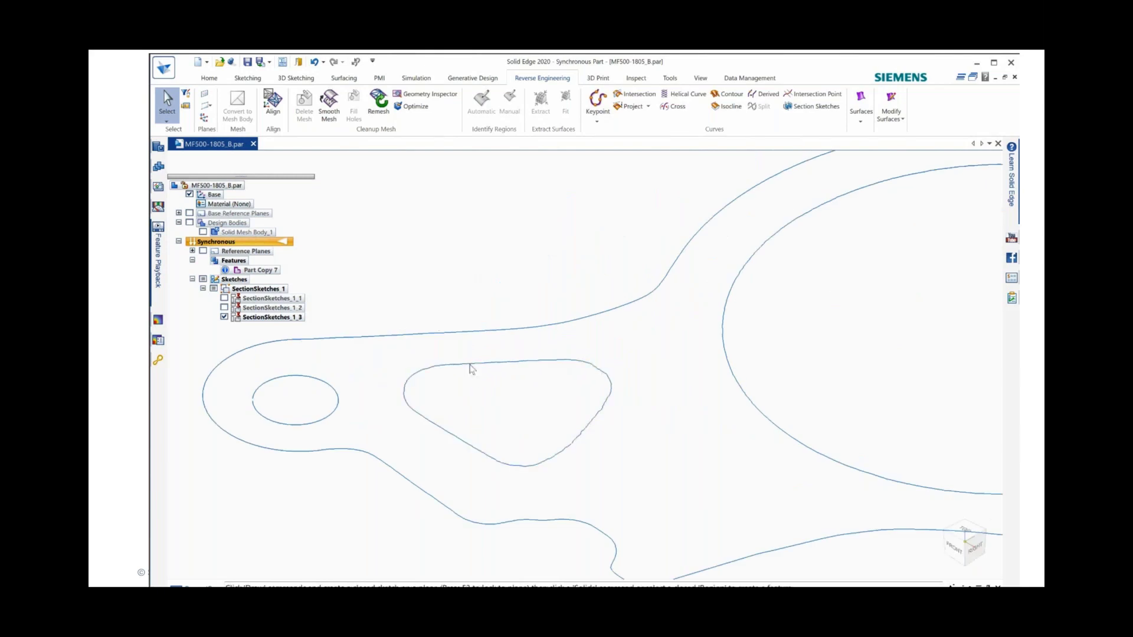
{"action": "left_click", "coordinate": [470, 364]}
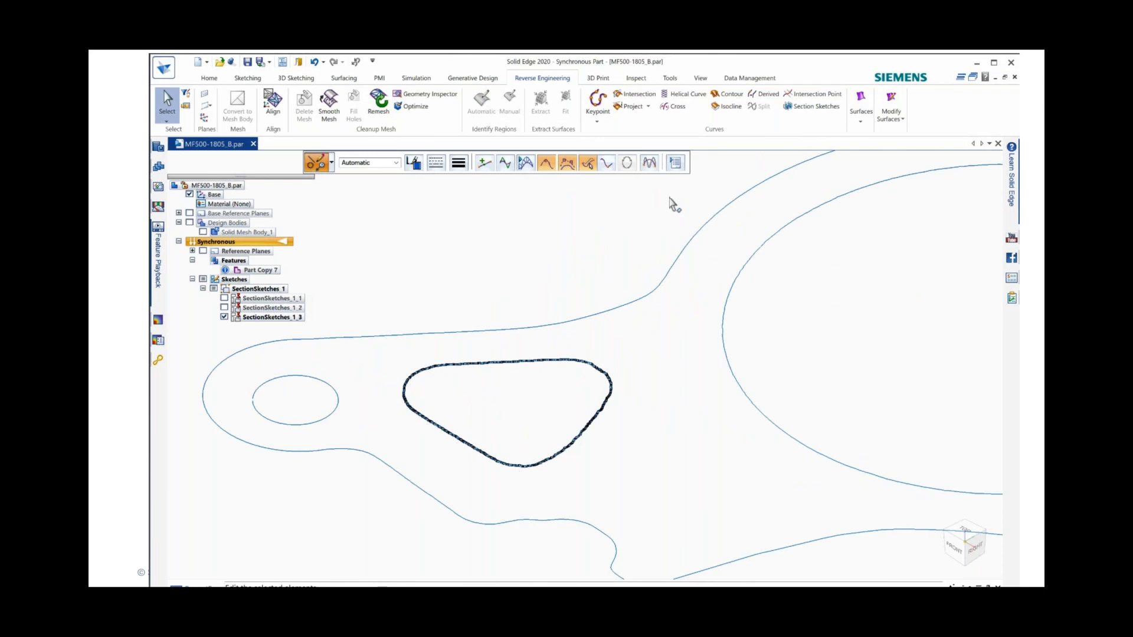
- Simplify the triangular inner loop to a smooth curve at 0.25 mm tolerance, then deselect it
{"action": "left_click", "coordinate": [650, 162]}
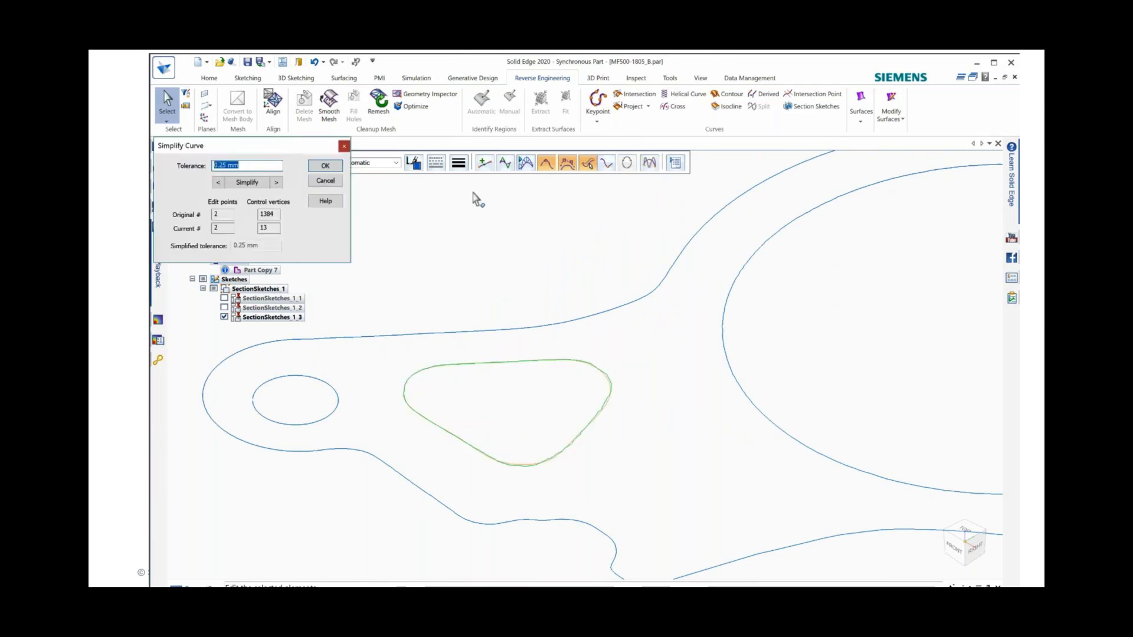
{"action": "key", "text": "Return"}
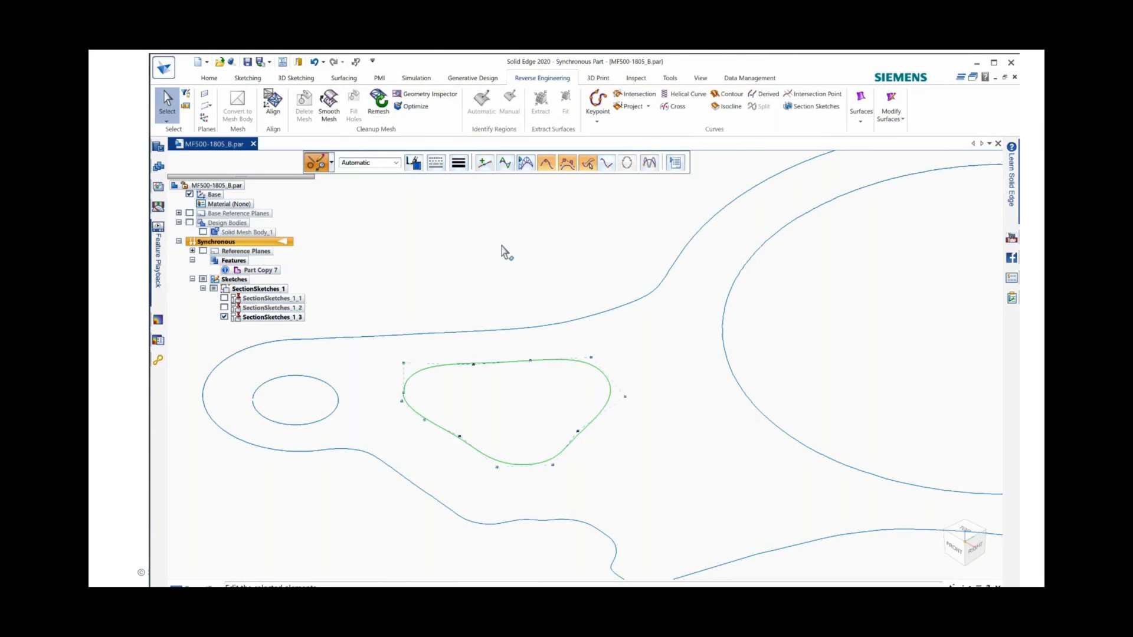
{"action": "left_click", "coordinate": [498, 373]}
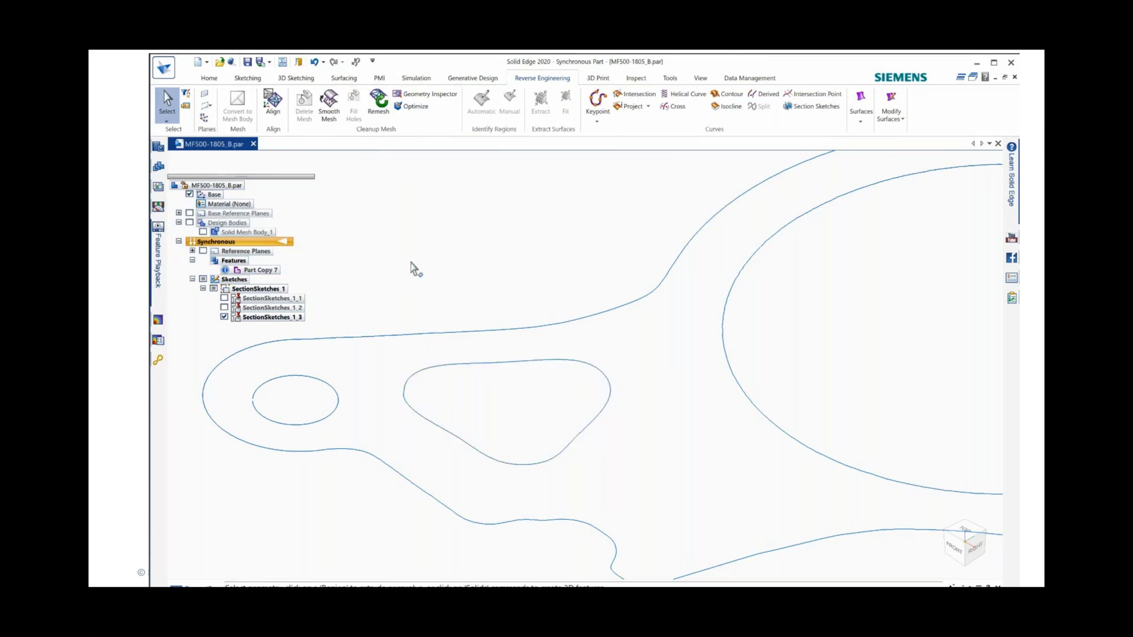
{"action": "scroll", "coordinate": [416, 269], "scroll_direction": "down", "scroll_amount": 6}
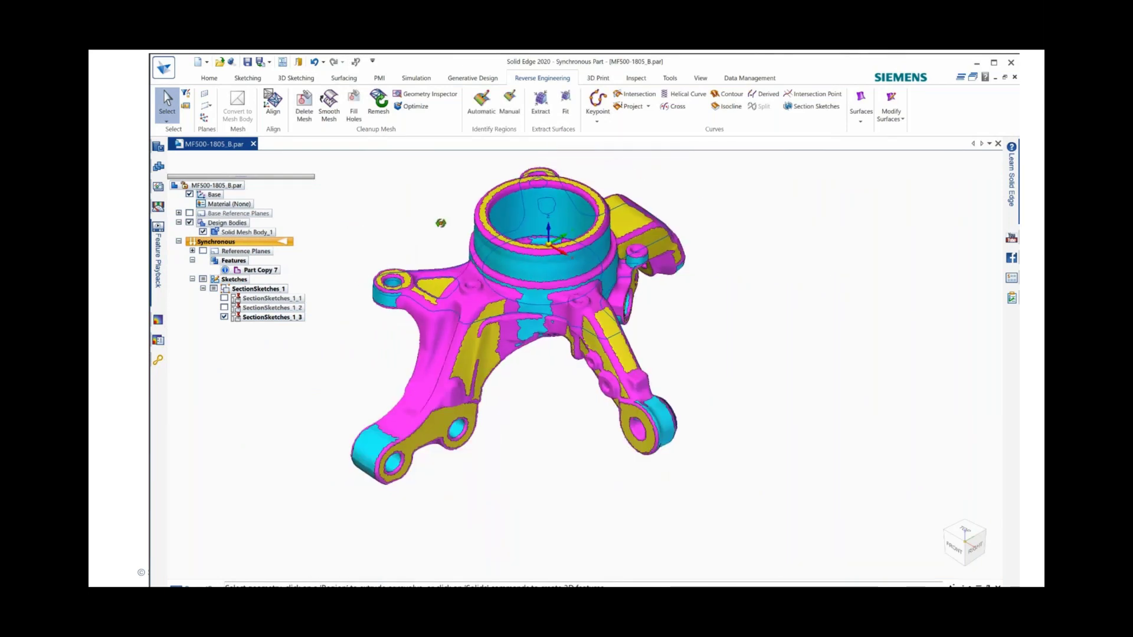
- Orbit and zoom onto the knuckle's bore, then bring up the radial quick command menu
{"action": "middle_click_drag", "start_coordinate": [440, 221], "coordinate": [657, 372]}
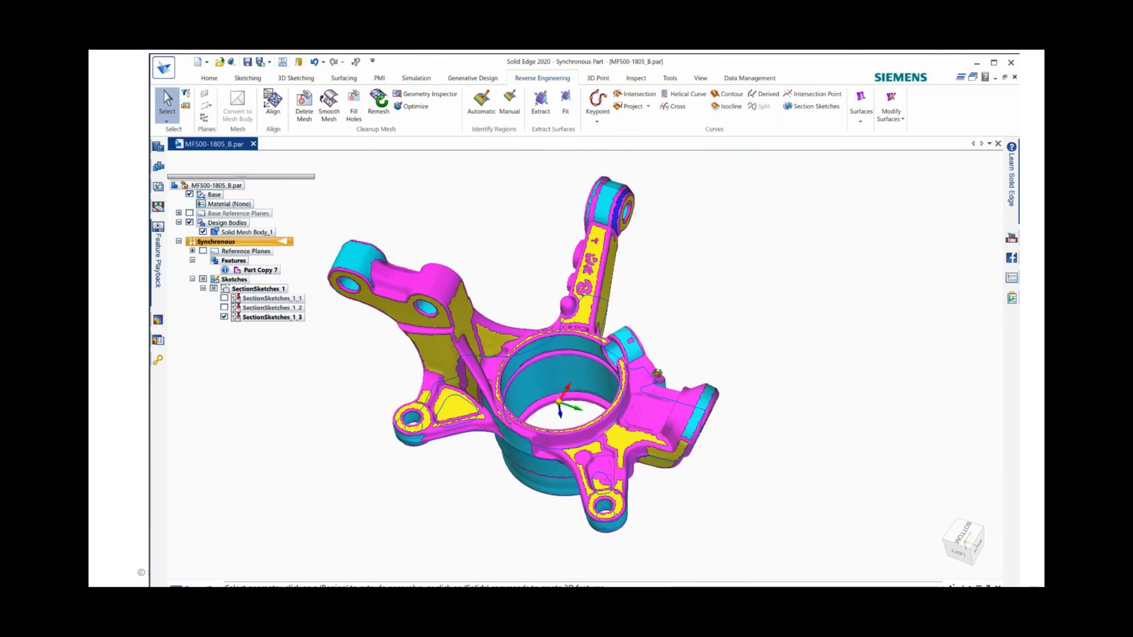
{"action": "scroll", "coordinate": [501, 463], "scroll_direction": "up", "scroll_amount": 4}
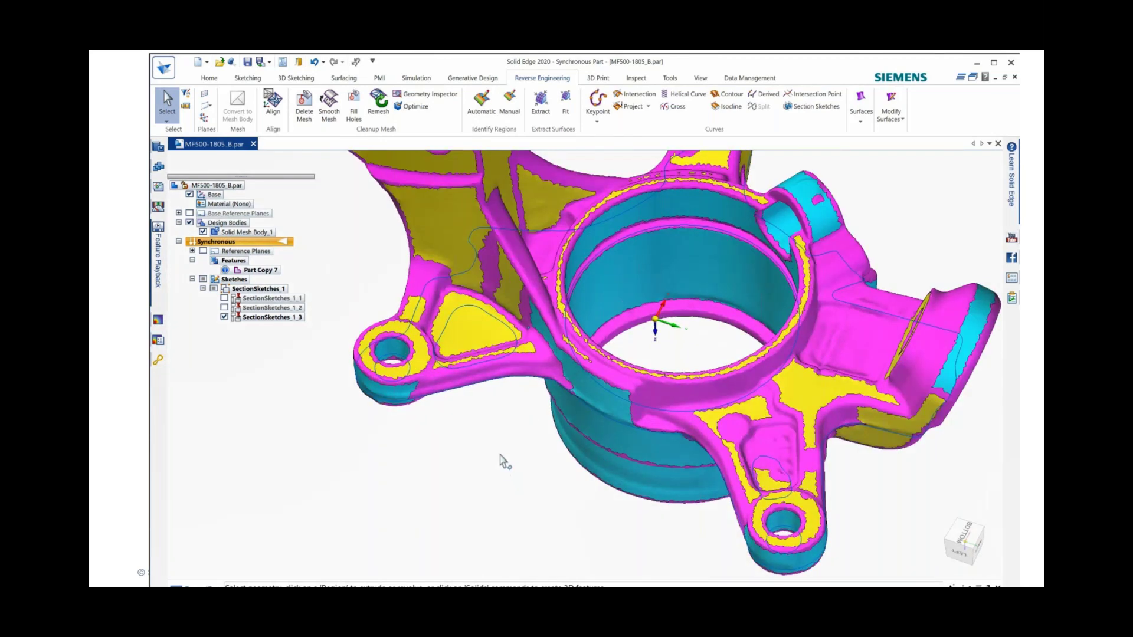
{"action": "right_click", "coordinate": [345, 266]}
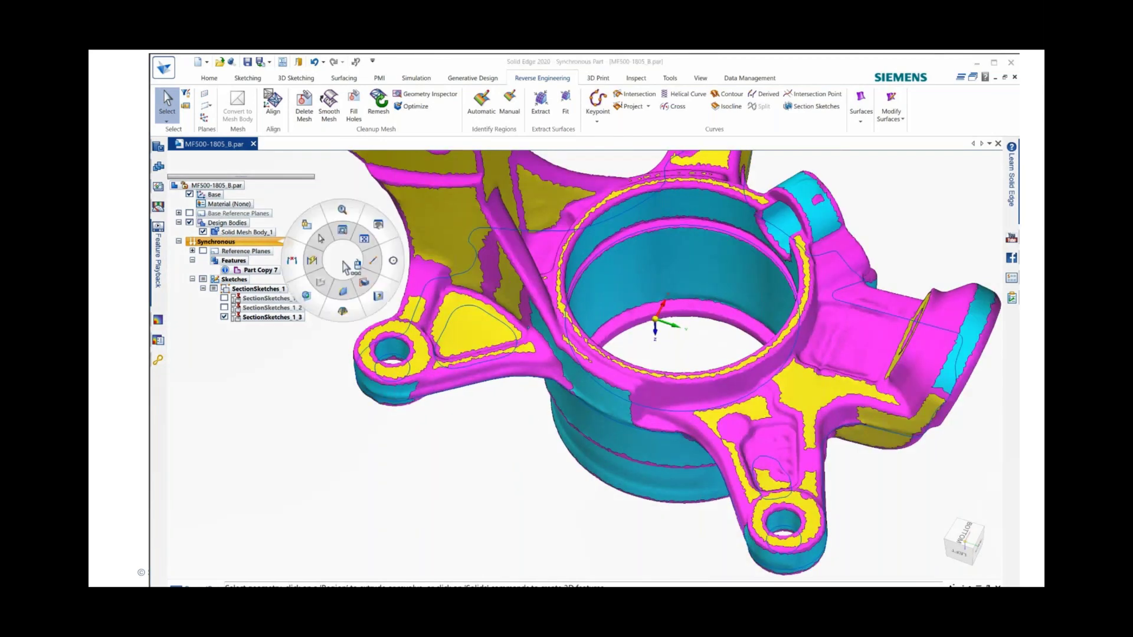
- Draw a 9.87 mm diameter circle centred on the lug hole, locked to the lug face plane
{"action": "left_click", "coordinate": [391, 263]}
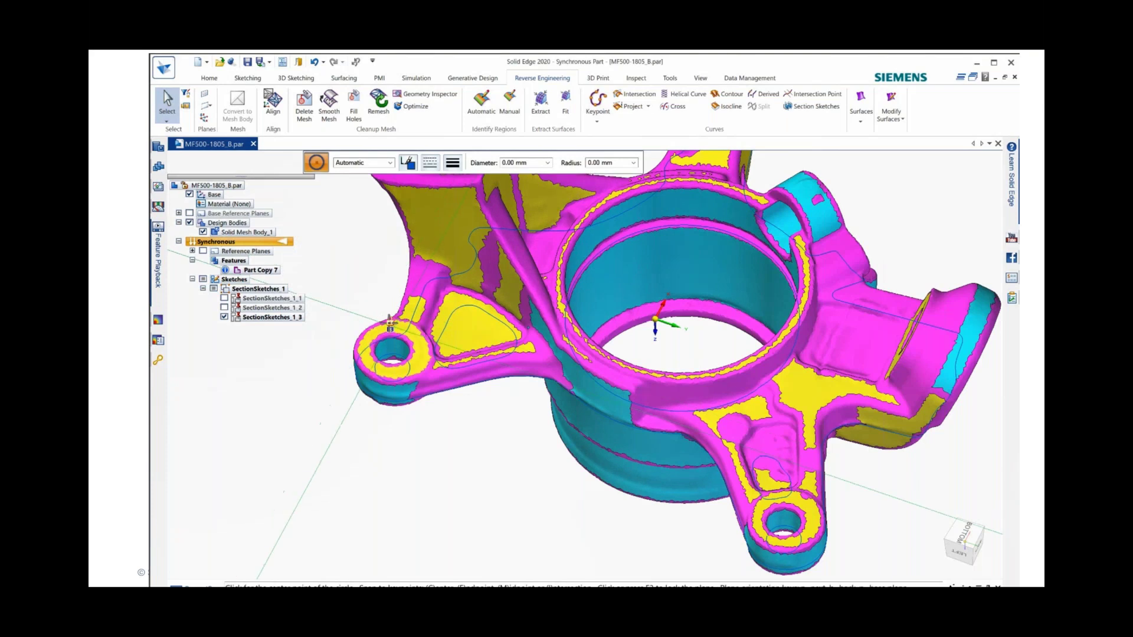
{"action": "key", "text": "F3"}
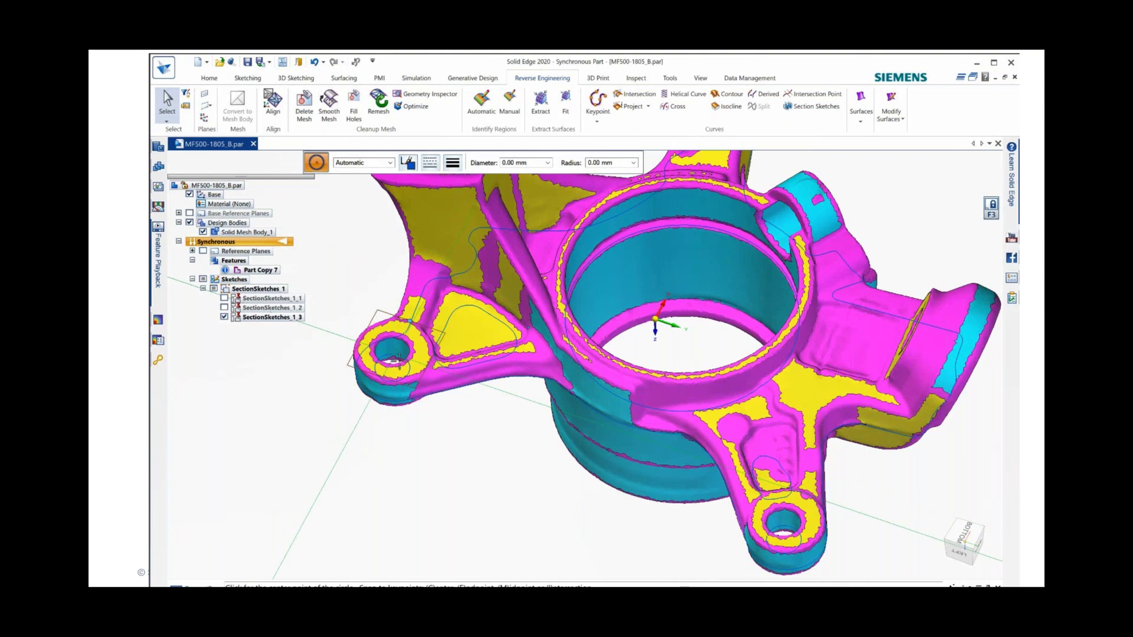
{"action": "scroll", "coordinate": [394, 362], "scroll_direction": "up", "scroll_amount": 1}
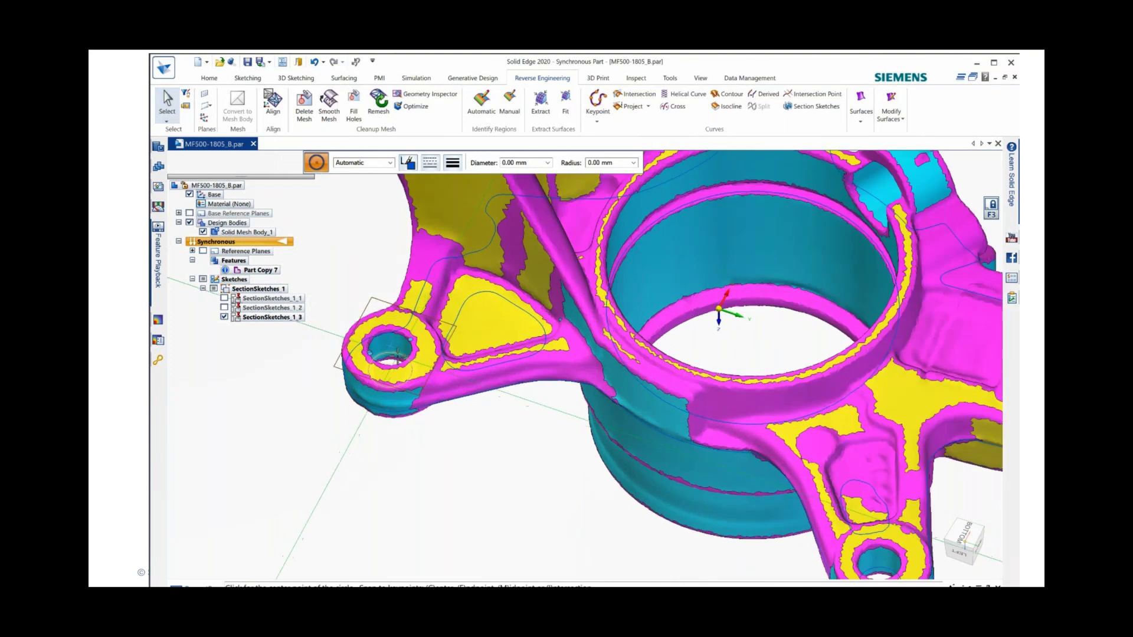
{"action": "left_click", "coordinate": [398, 354]}
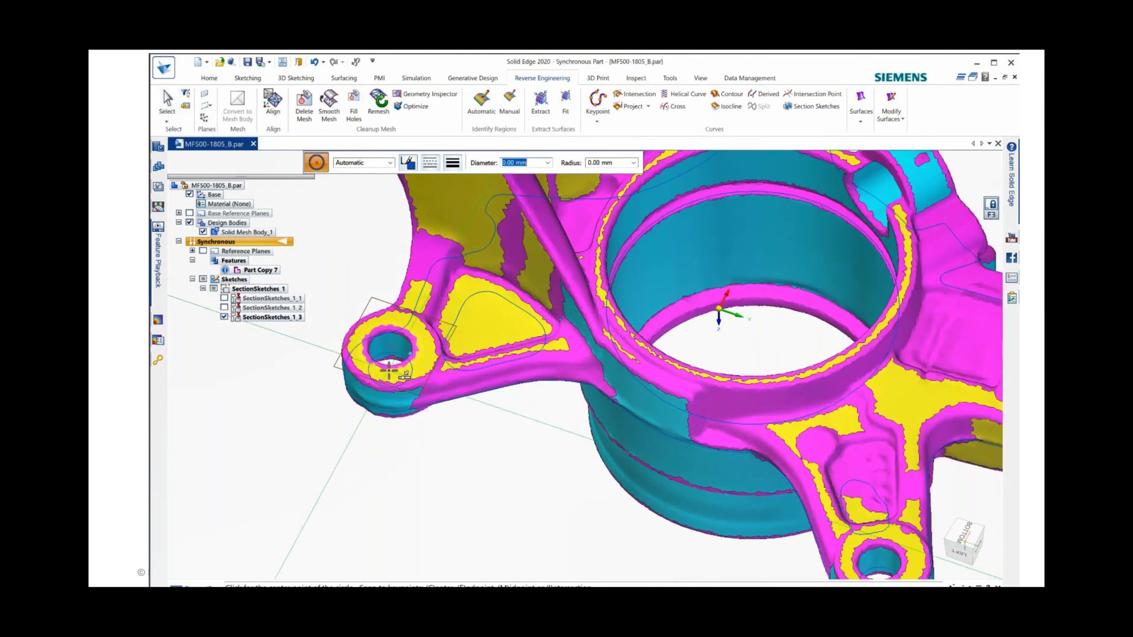
{"action": "scroll", "coordinate": [389, 370], "scroll_direction": "up", "scroll_amount": 1}
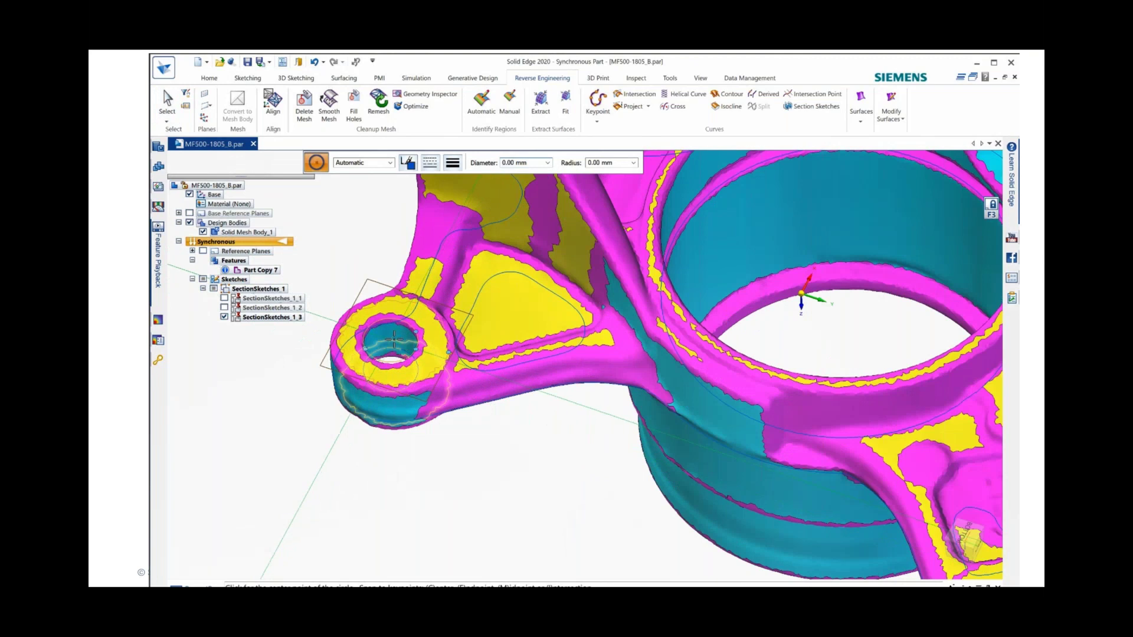
{"action": "left_click", "coordinate": [394, 337]}
{"action": "left_click", "coordinate": [429, 341]}
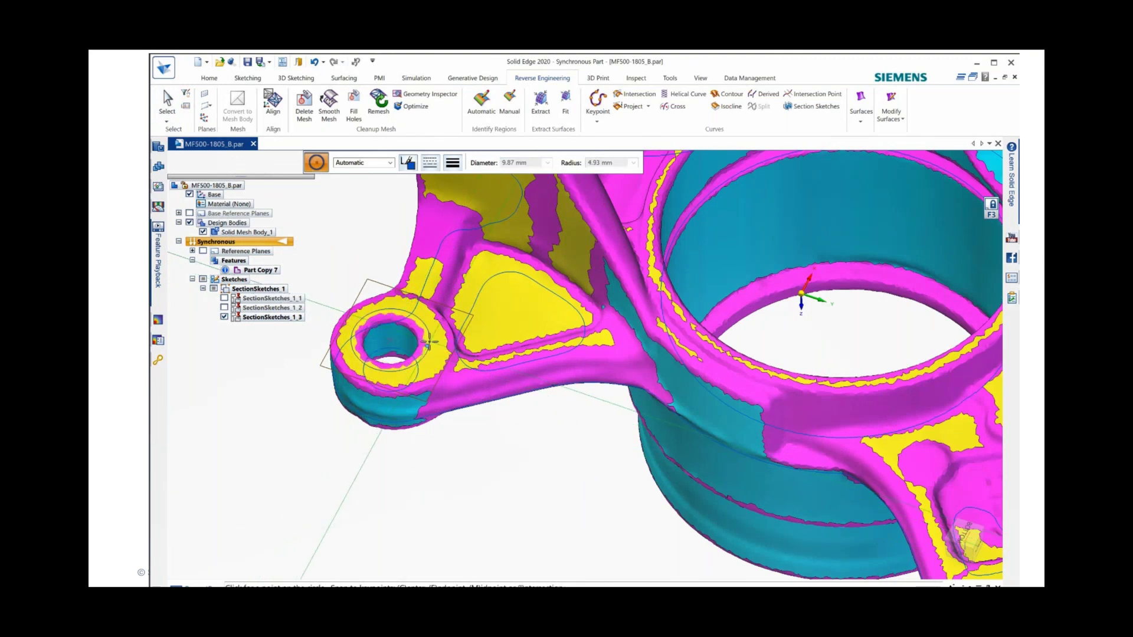
{"action": "scroll", "coordinate": [429, 343], "scroll_direction": "down", "scroll_amount": 2}
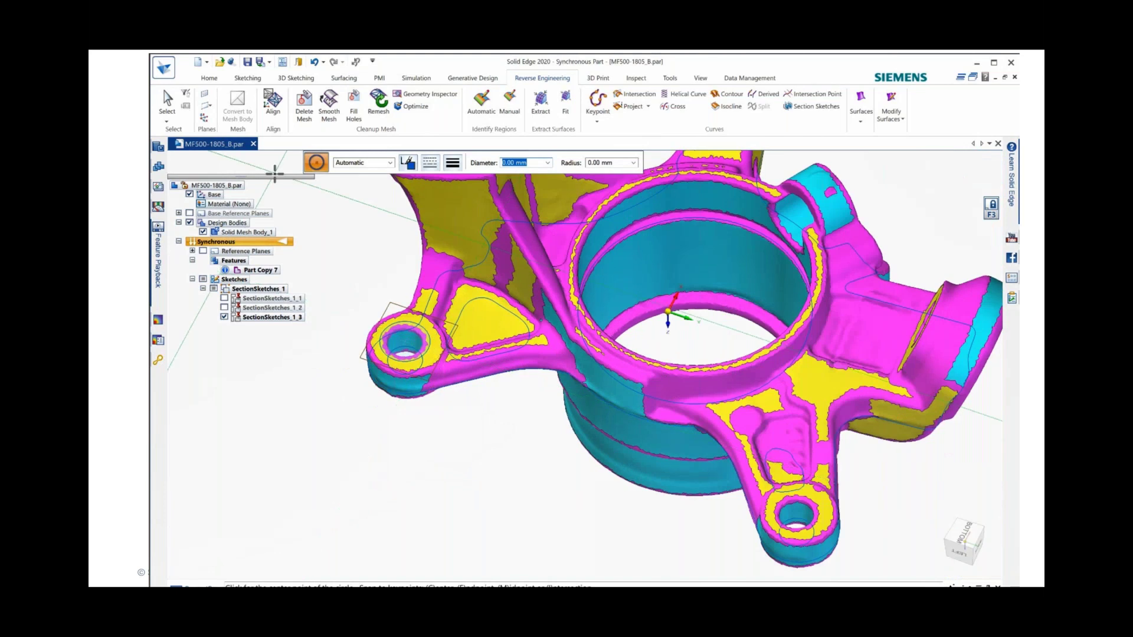
{"action": "left_click", "coordinate": [167, 101]}
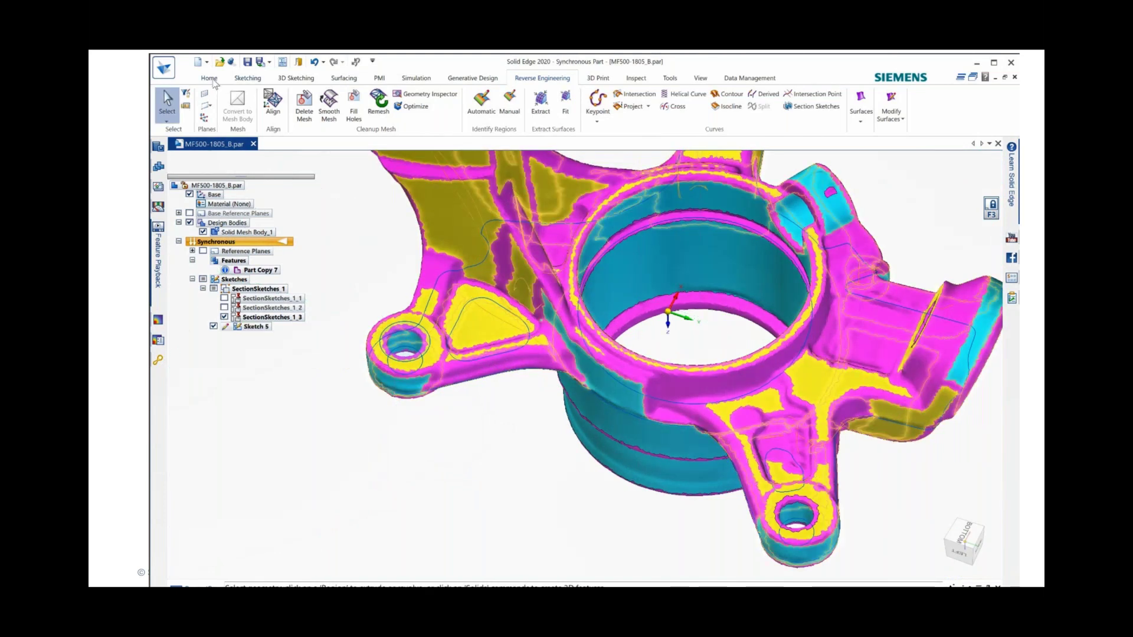
- Extrude the Sketch 5 circle as a cutout through the lug, creating Cutout 1
{"action": "left_click", "coordinate": [209, 78]}
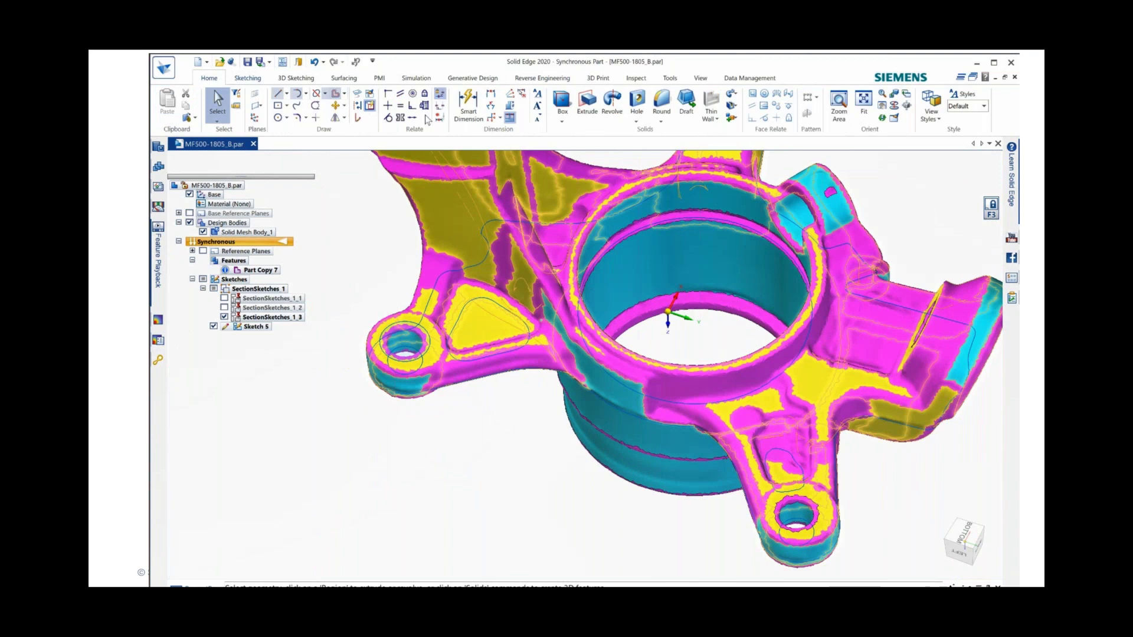
{"action": "left_click", "coordinate": [581, 112]}
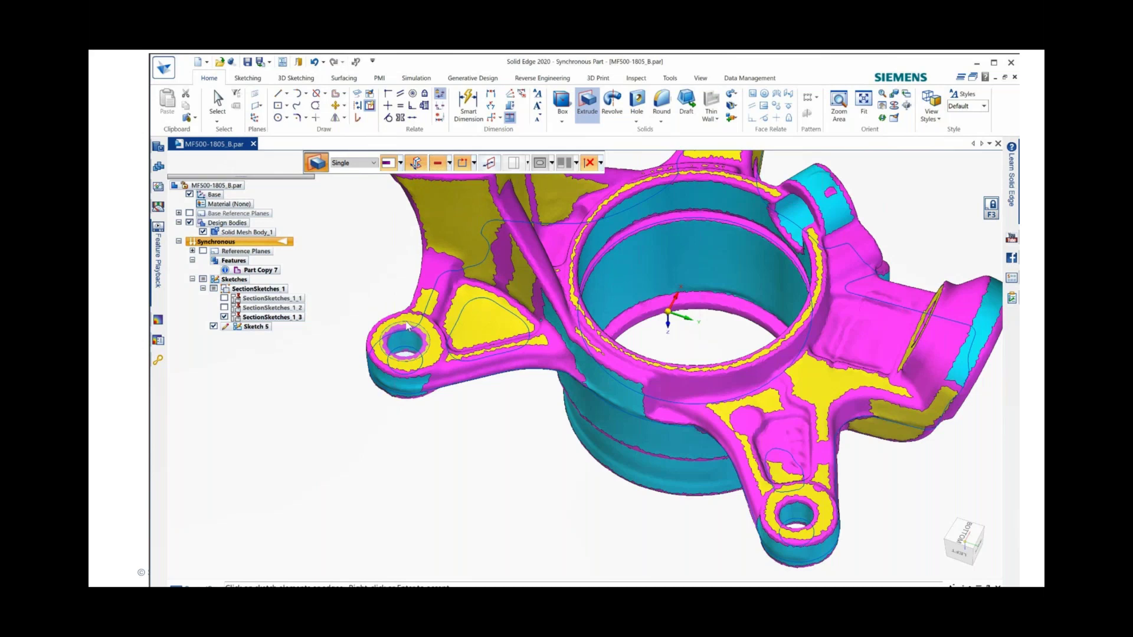
{"action": "right_click", "coordinate": [372, 295]}
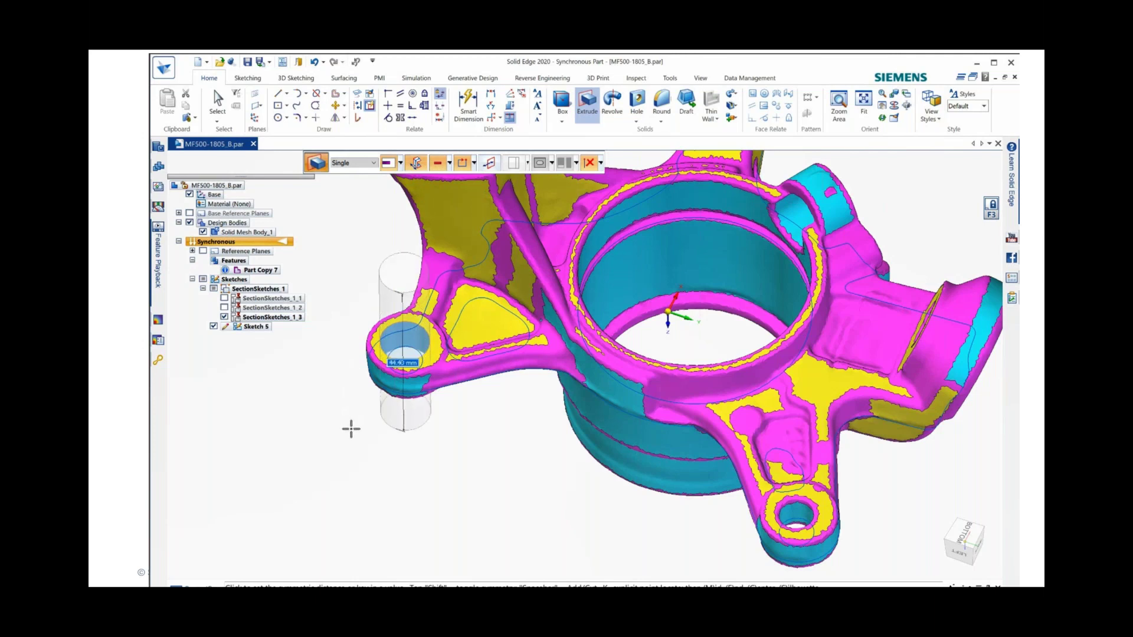
{"action": "left_click", "coordinate": [351, 405]}
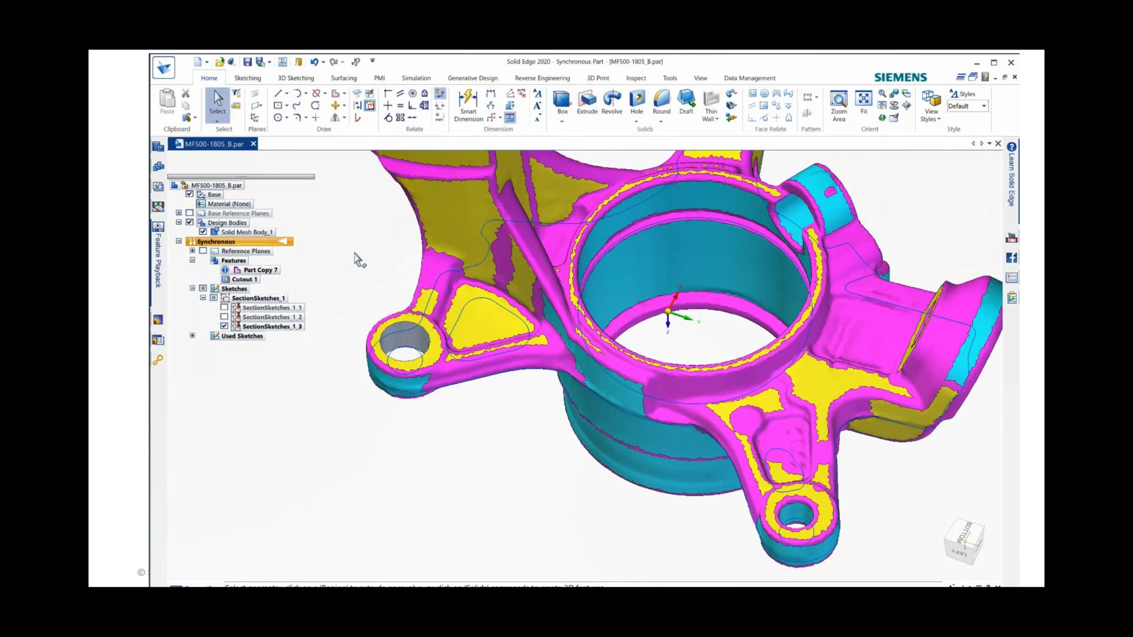
{"action": "mouse_move", "coordinate": [354, 249]}
{"action": "middle_mouse_down"}
{"action": "mouse_move", "coordinate": [378, 228]}
{"action": "mouse_move", "coordinate": [397, 235]}
{"action": "mouse_move", "coordinate": [370, 238]}
{"action": "mouse_move", "coordinate": [361, 255]}
{"action": "middle_mouse_up"}
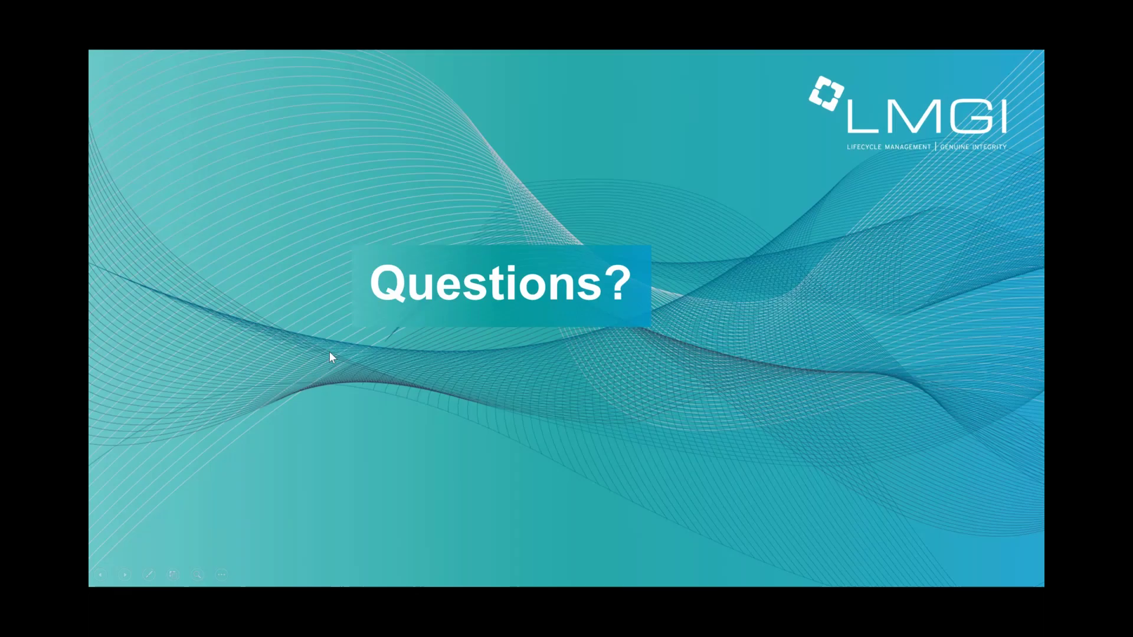
- Switch back to Solid Edge and cycle documents until MF500-1805A.par is active
{"action": "key", "text": "Left"}
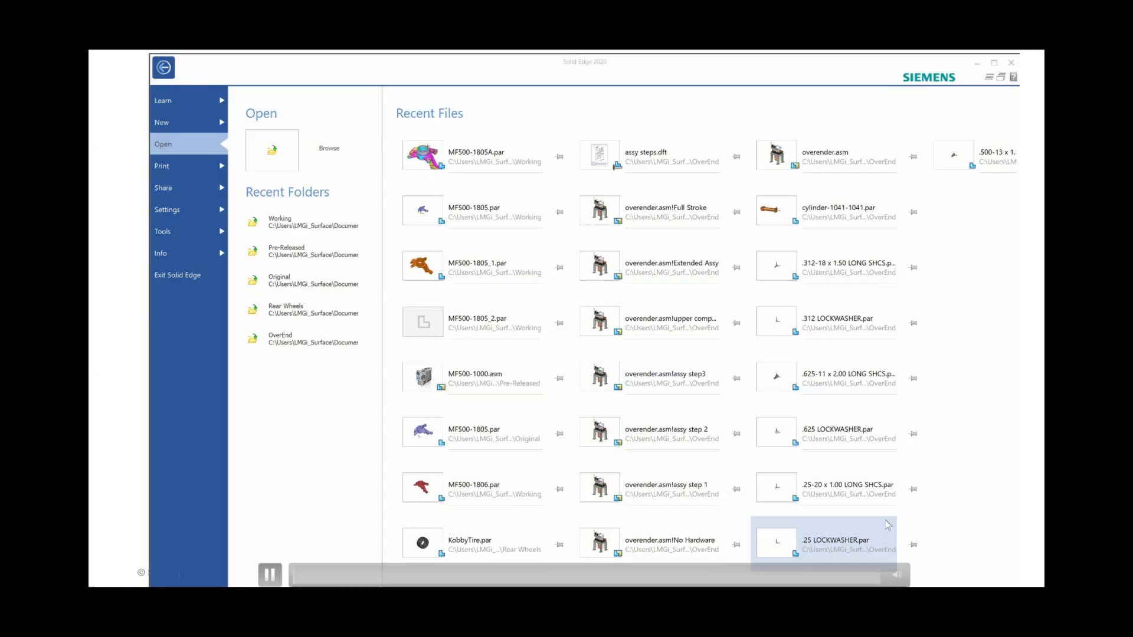
{"action": "key", "text": "alt+Tab"}
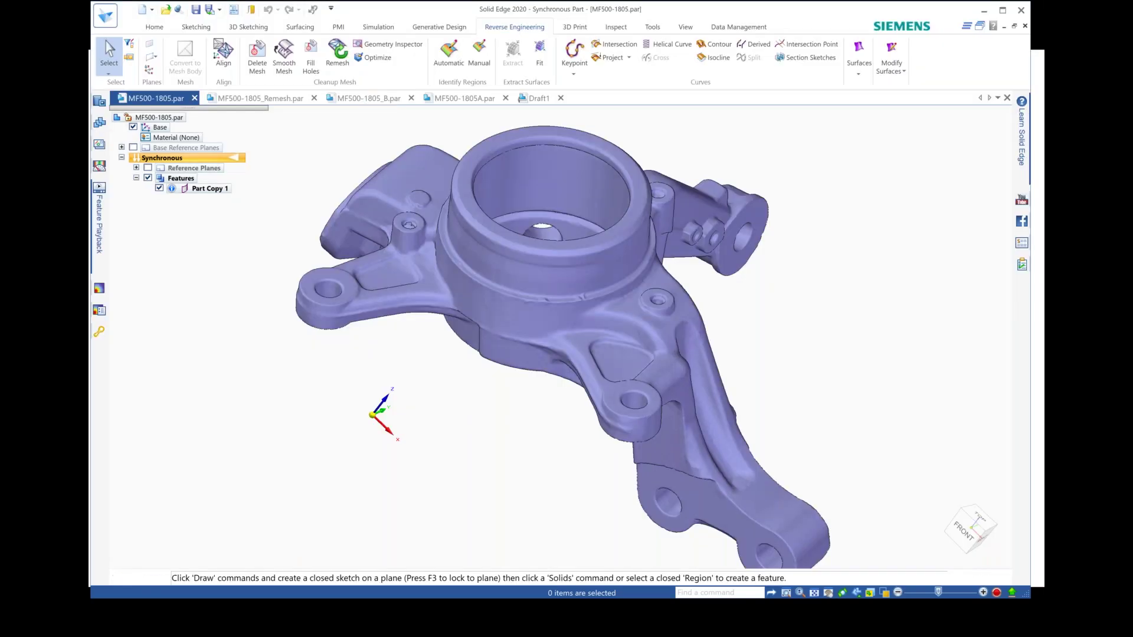
{"action": "key", "text": "ctrl+Tab"}
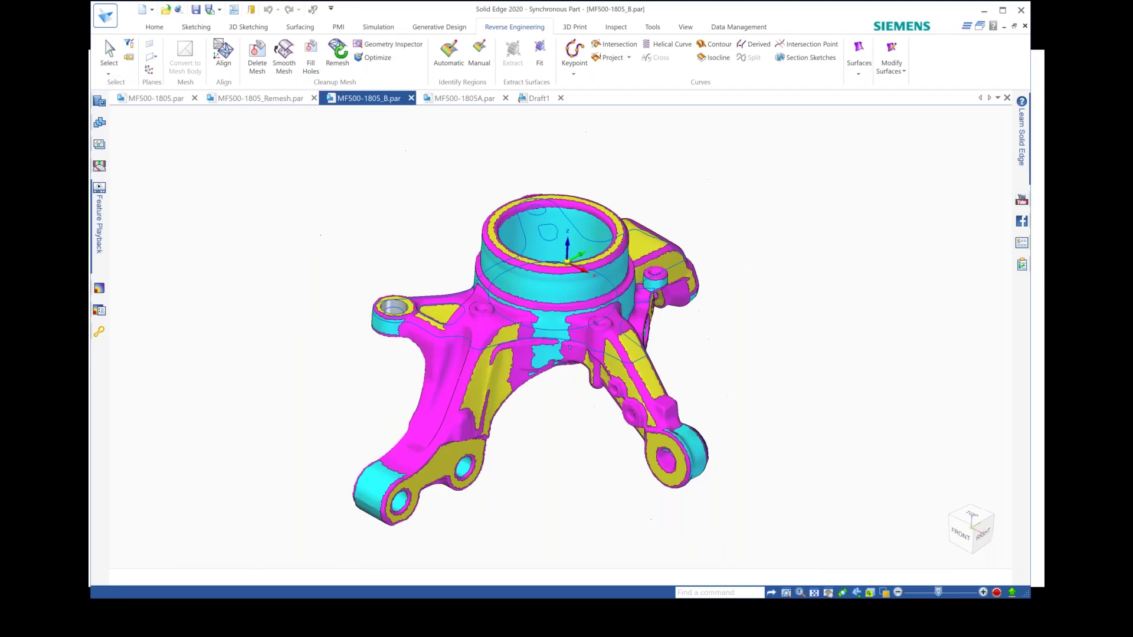
{"action": "key", "text": "ctrl+Tab"}
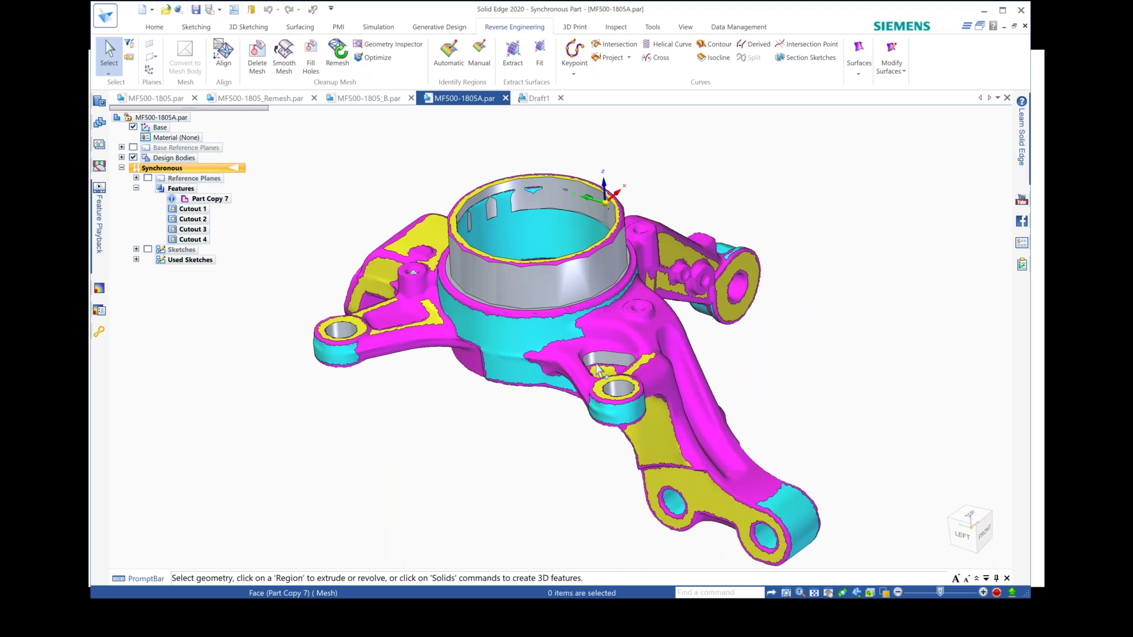
{"action": "middle_click_drag", "start_coordinate": [583, 362], "coordinate": [478, 268]}
{"action": "scroll", "coordinate": [473, 300], "scroll_direction": "up", "scroll_amount": 3}
{"action": "scroll", "coordinate": [480, 265], "scroll_direction": "up", "scroll_amount": 3}
{"action": "scroll", "coordinate": [478, 261], "scroll_direction": "up", "scroll_amount": 2}
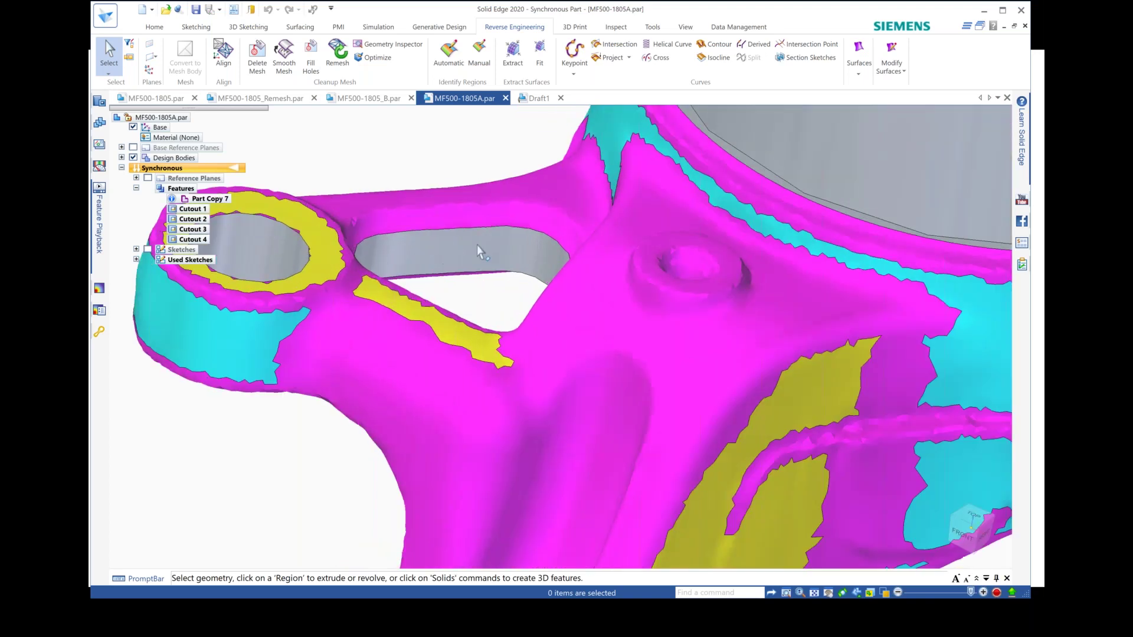
{"action": "scroll", "coordinate": [474, 266], "scroll_direction": "down", "scroll_amount": 5}
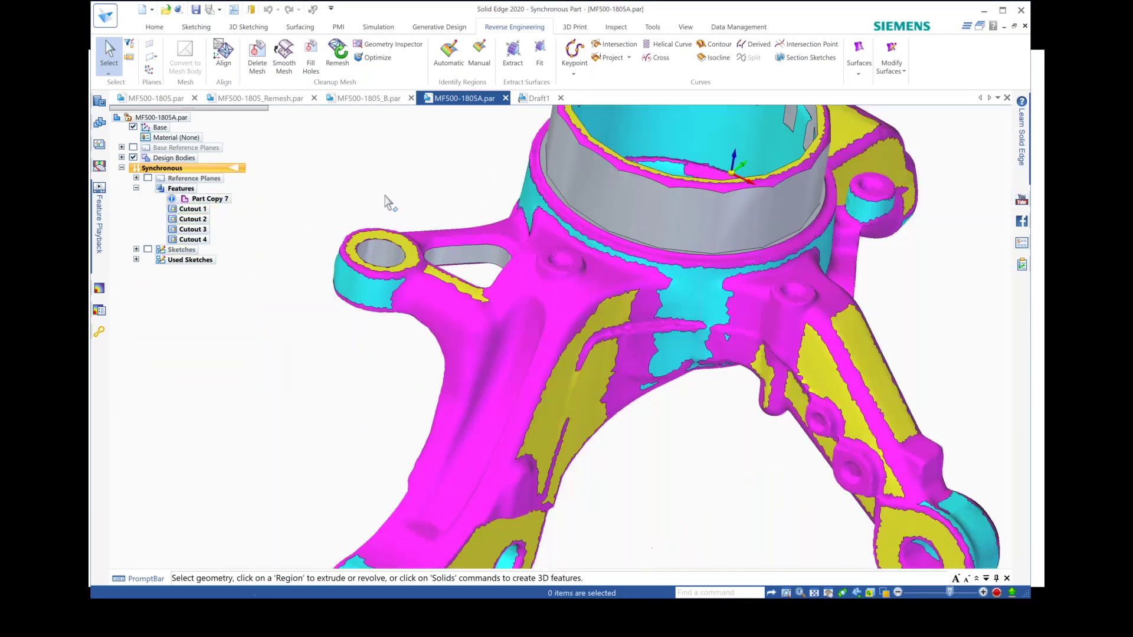
{"action": "scroll", "coordinate": [435, 207], "scroll_direction": "down", "scroll_amount": 3}
{"action": "middle_click_drag", "start_coordinate": [465, 203], "coordinate": [292, 341]}
{"action": "scroll", "coordinate": [509, 211], "scroll_direction": "up", "scroll_amount": 3}
{"action": "scroll", "coordinate": [509, 236], "scroll_direction": "down", "scroll_amount": 2}
{"action": "scroll", "coordinate": [294, 342], "scroll_direction": "up", "scroll_amount": 3}
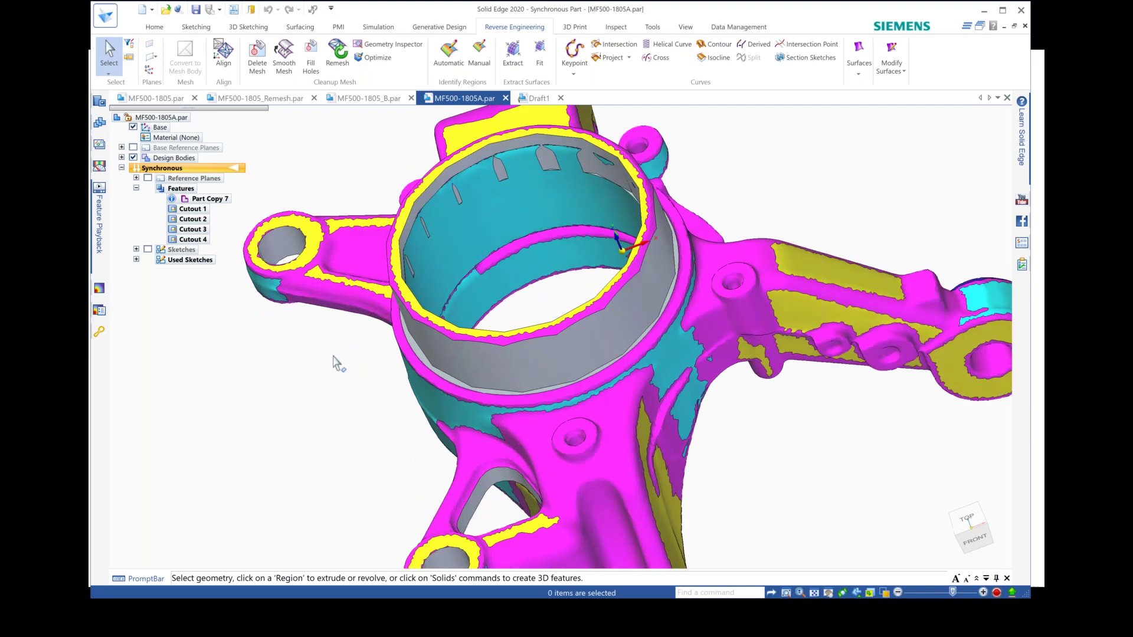
{"action": "mouse_move", "coordinate": [382, 359]}
{"action": "middle_mouse_down"}
{"action": "mouse_move", "coordinate": [362, 380]}
{"action": "mouse_move", "coordinate": [385, 359]}
{"action": "mouse_move", "coordinate": [378, 349]}
{"action": "middle_mouse_up"}
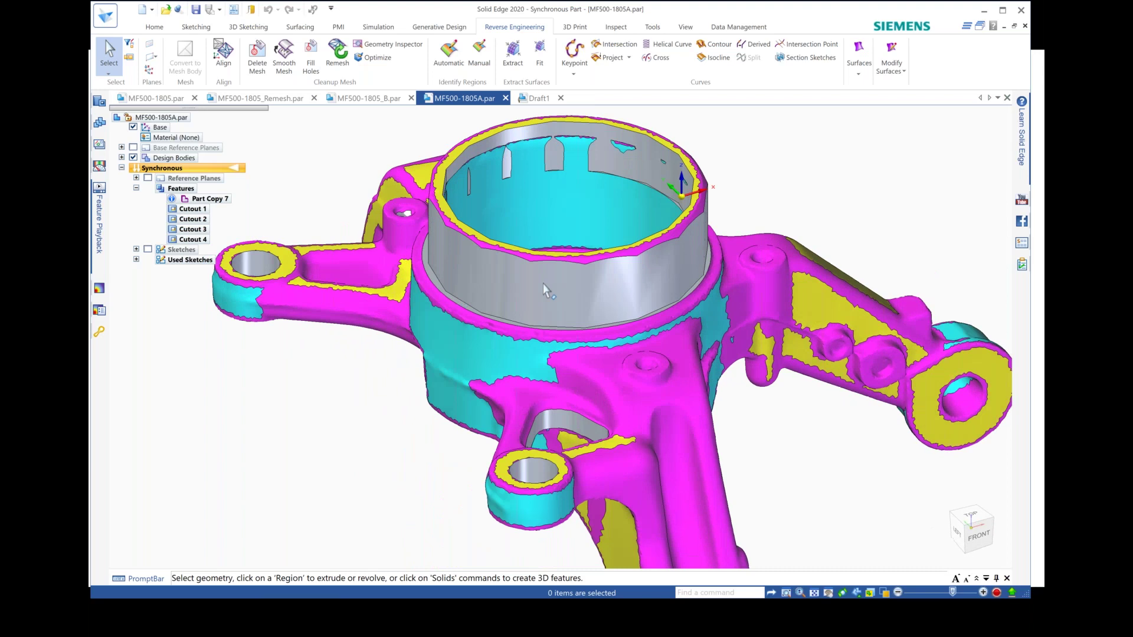
{"action": "scroll", "coordinate": [387, 375], "scroll_direction": "down", "scroll_amount": 2}
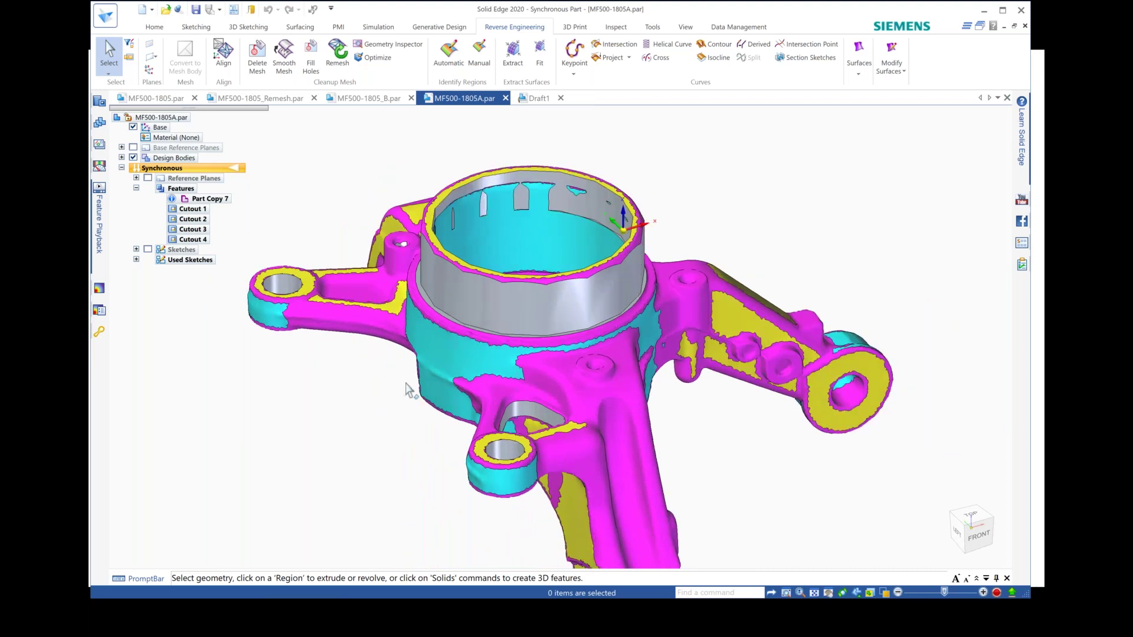
{"action": "scroll", "coordinate": [419, 383], "scroll_direction": "down", "scroll_amount": 2}
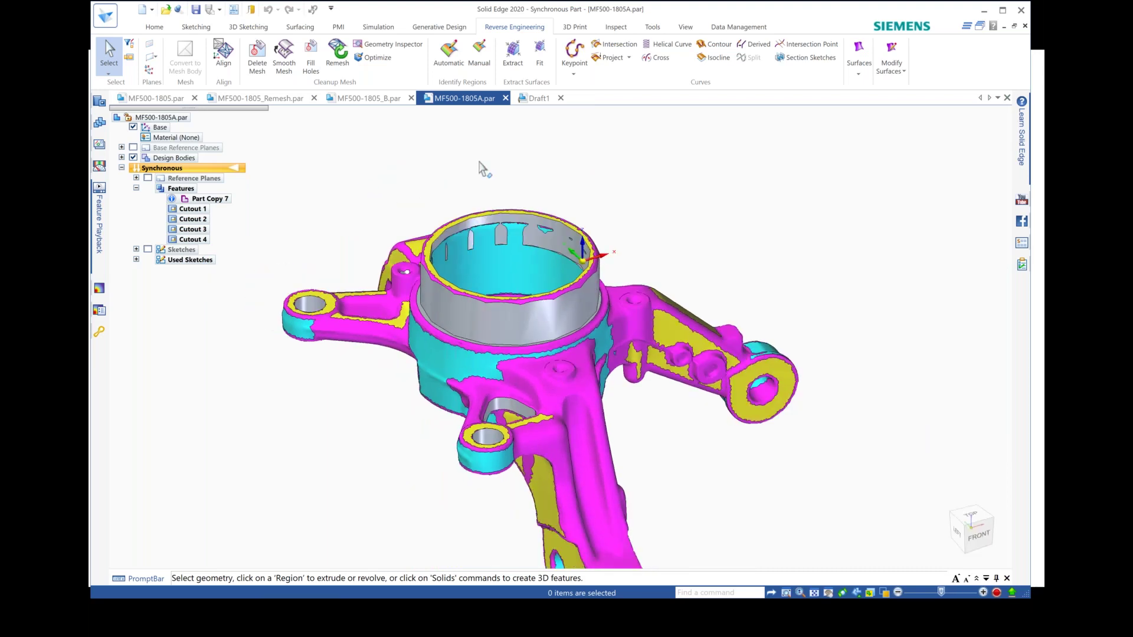
- Paint the whole knuckle body Orange with Part Painter set to replace existing styles
{"action": "left_click", "coordinate": [685, 27]}
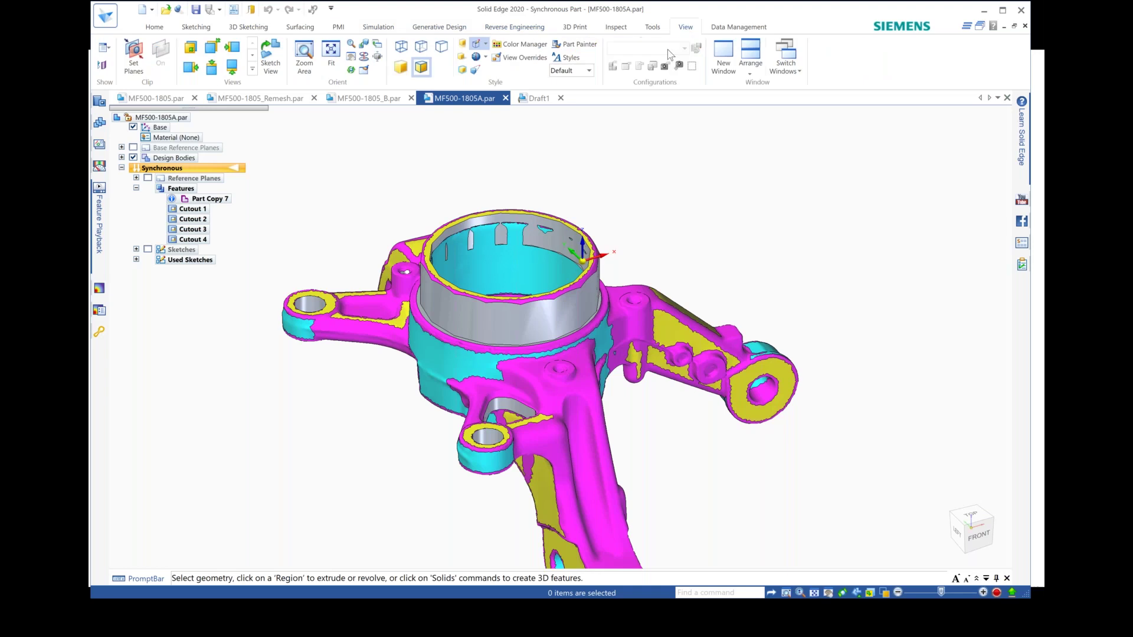
{"action": "left_click", "coordinate": [575, 45]}
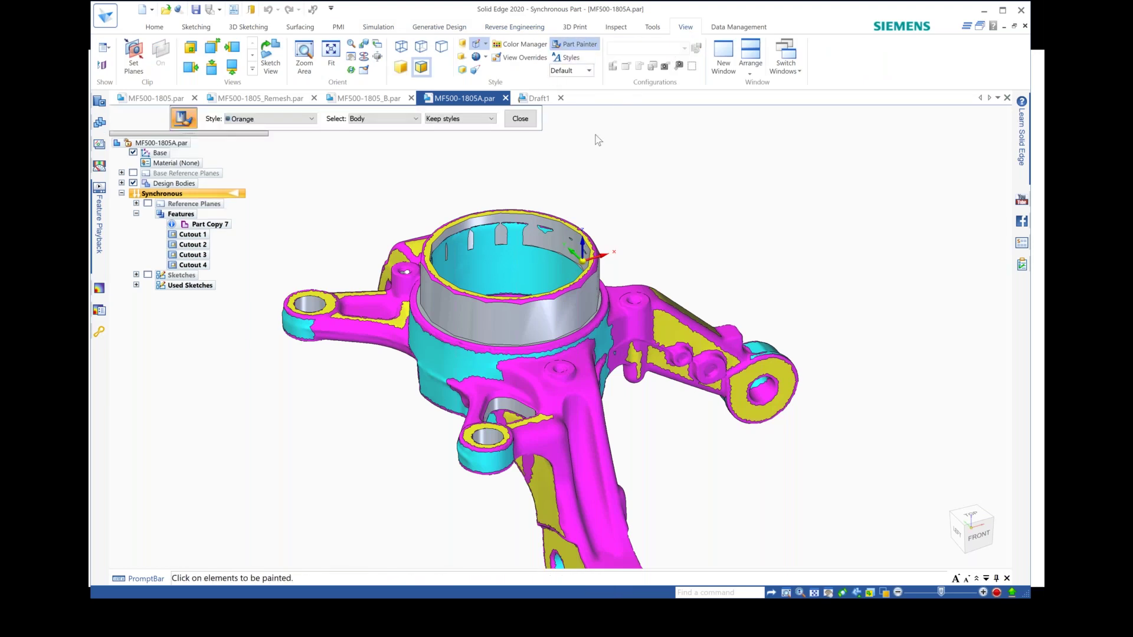
{"action": "left_click", "coordinate": [467, 120]}
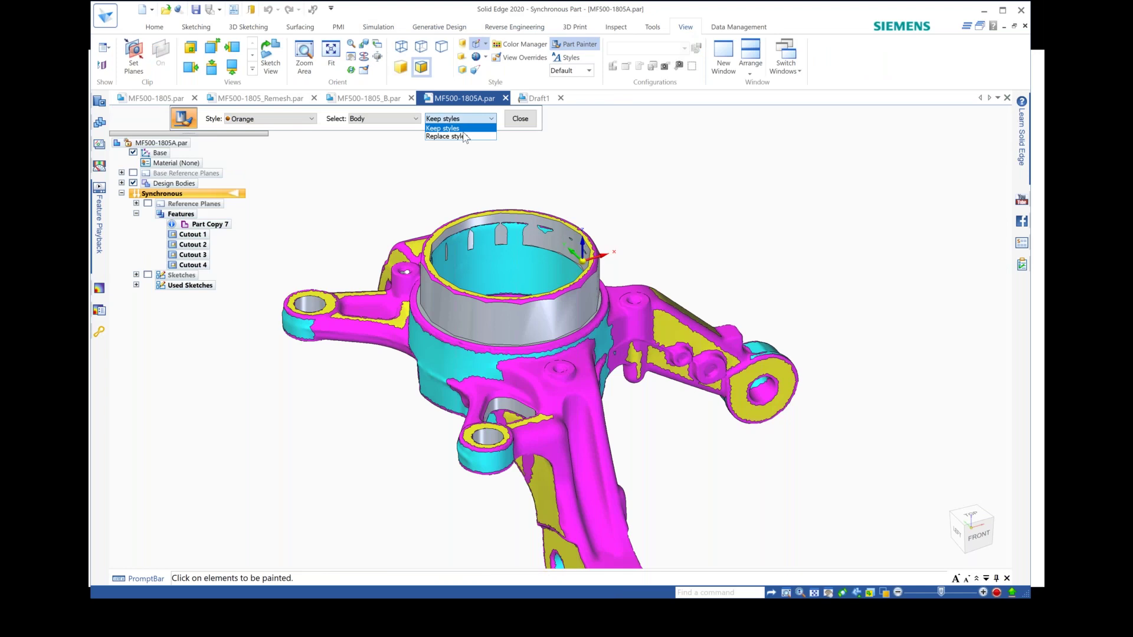
{"action": "left_click", "coordinate": [465, 137]}
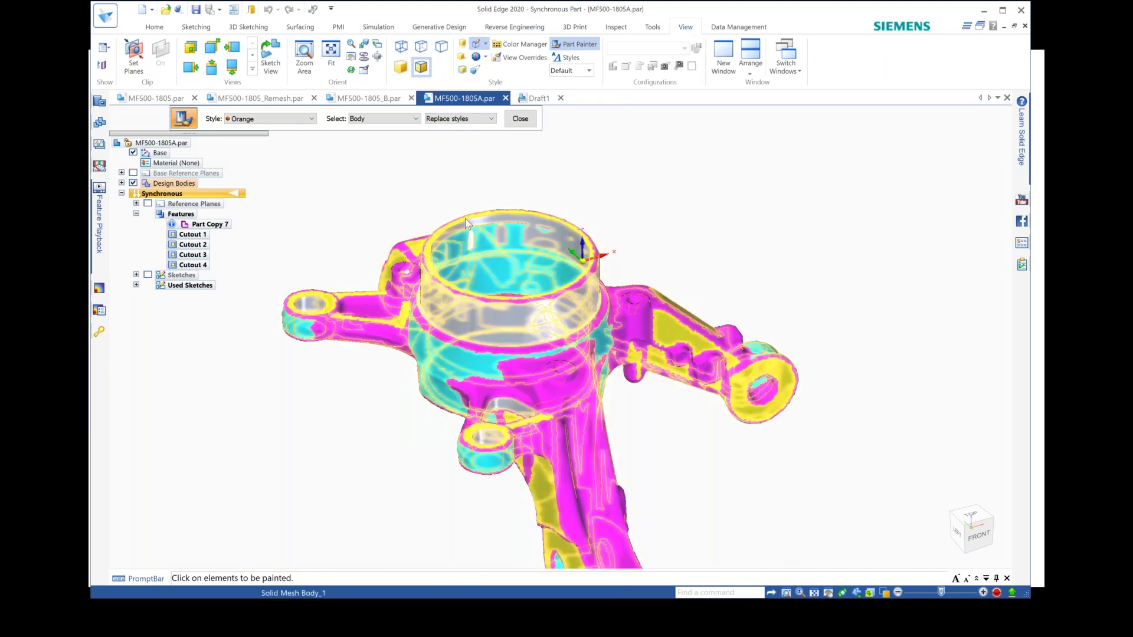
{"action": "left_click", "coordinate": [466, 223]}
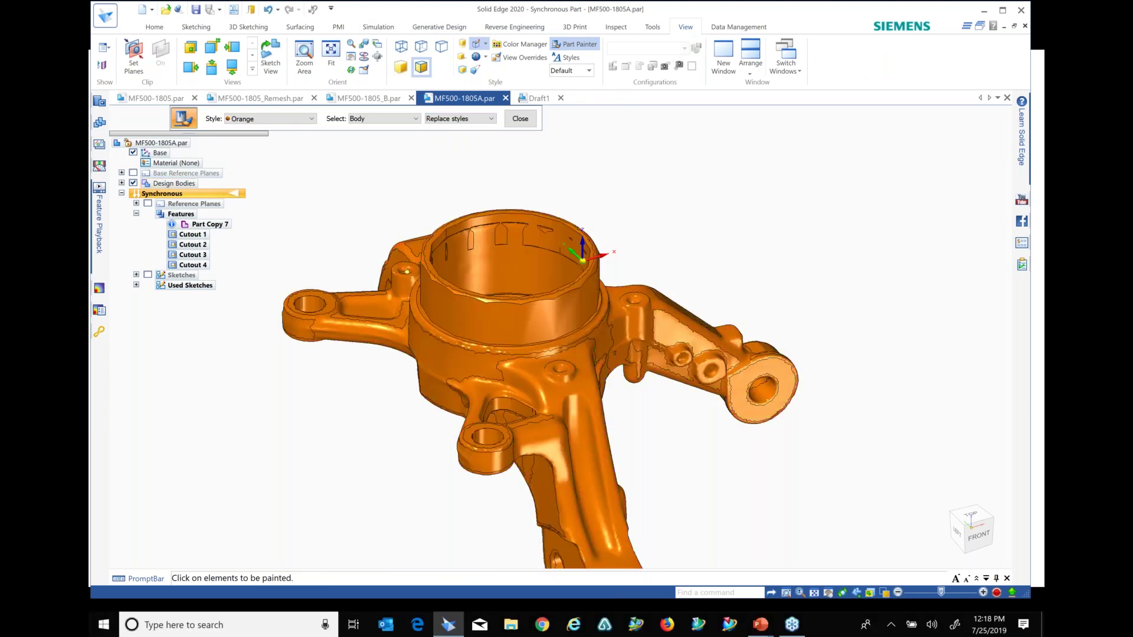
- Switch painting to Face selection and paint the outer bore face Silver
{"action": "left_click", "coordinate": [387, 119]}
{"action": "left_click", "coordinate": [382, 135]}
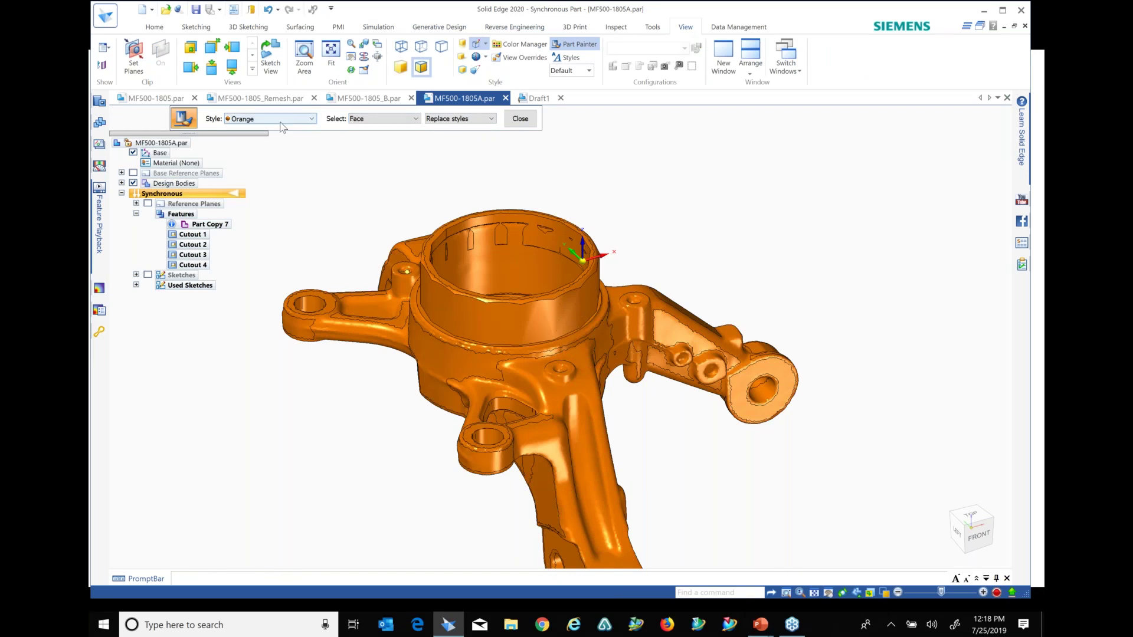
{"action": "left_click", "coordinate": [282, 118]}
{"action": "left_click", "coordinate": [267, 219]}
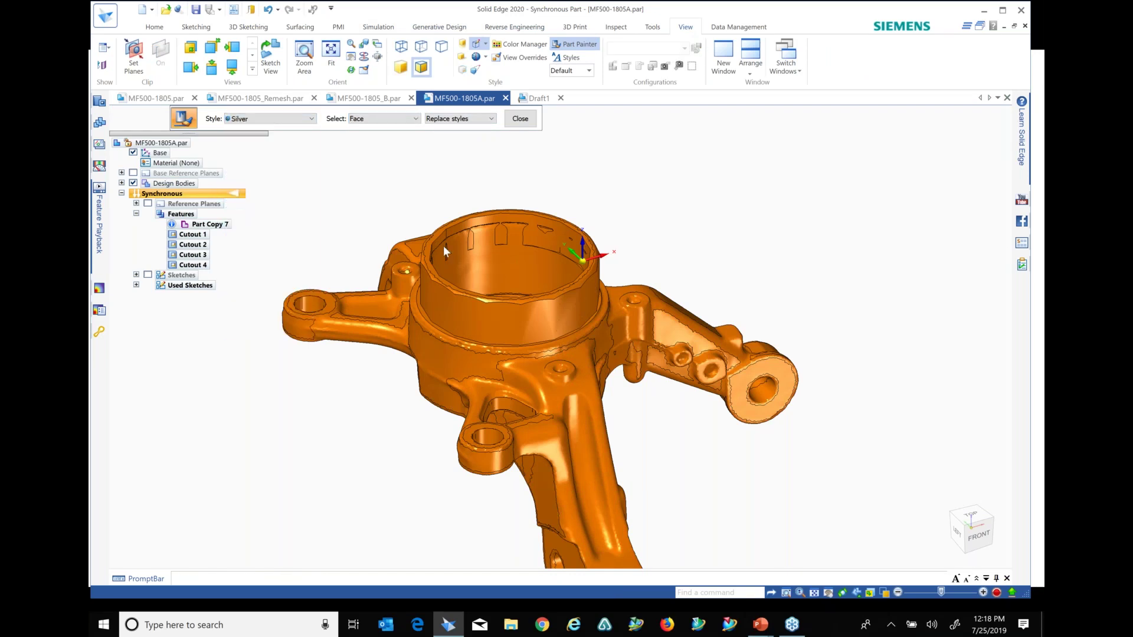
{"action": "left_click", "coordinate": [451, 316]}
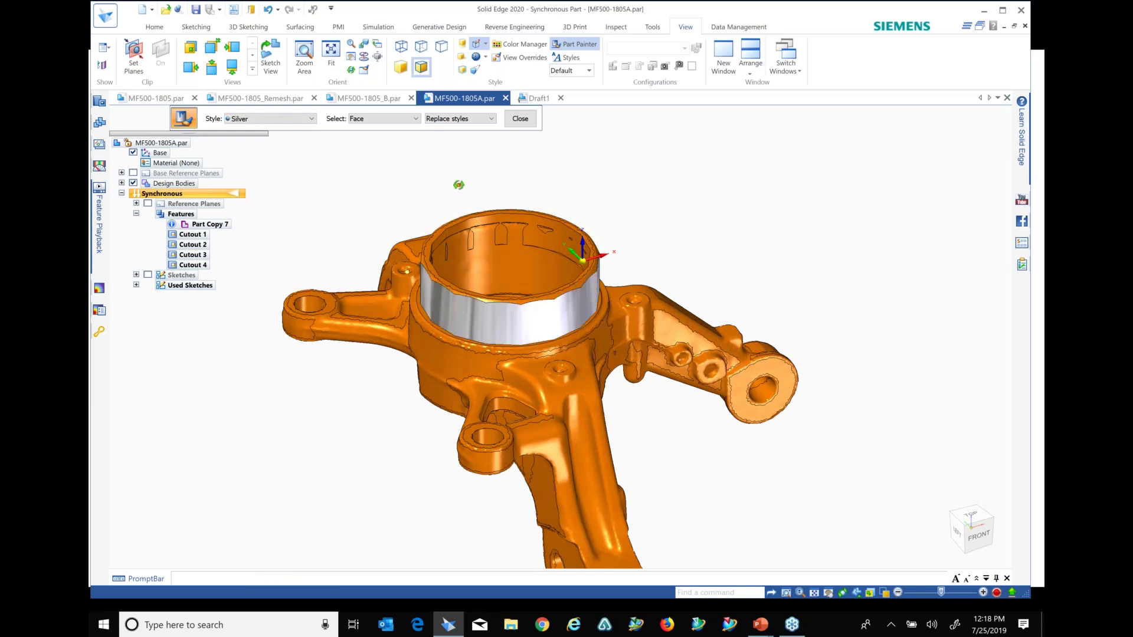
{"action": "mouse_move", "coordinate": [458, 182]}
{"action": "middle_mouse_down"}
{"action": "mouse_move", "coordinate": [500, 182]}
{"action": "mouse_move", "coordinate": [436, 227]}
{"action": "middle_mouse_up"}
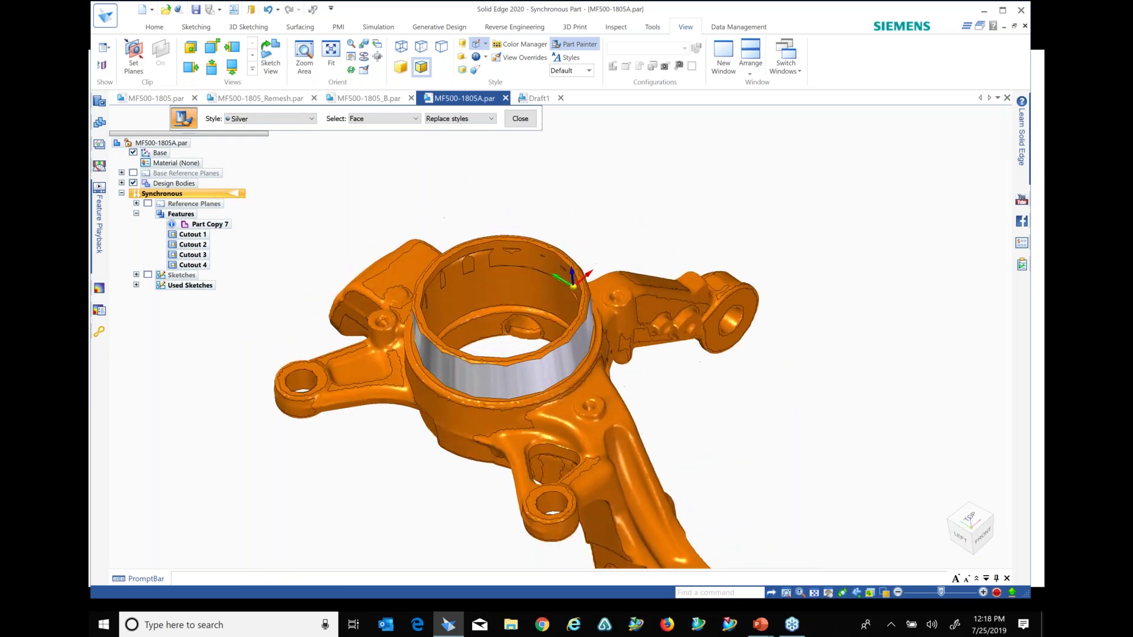
{"action": "left_click", "coordinate": [537, 98]}
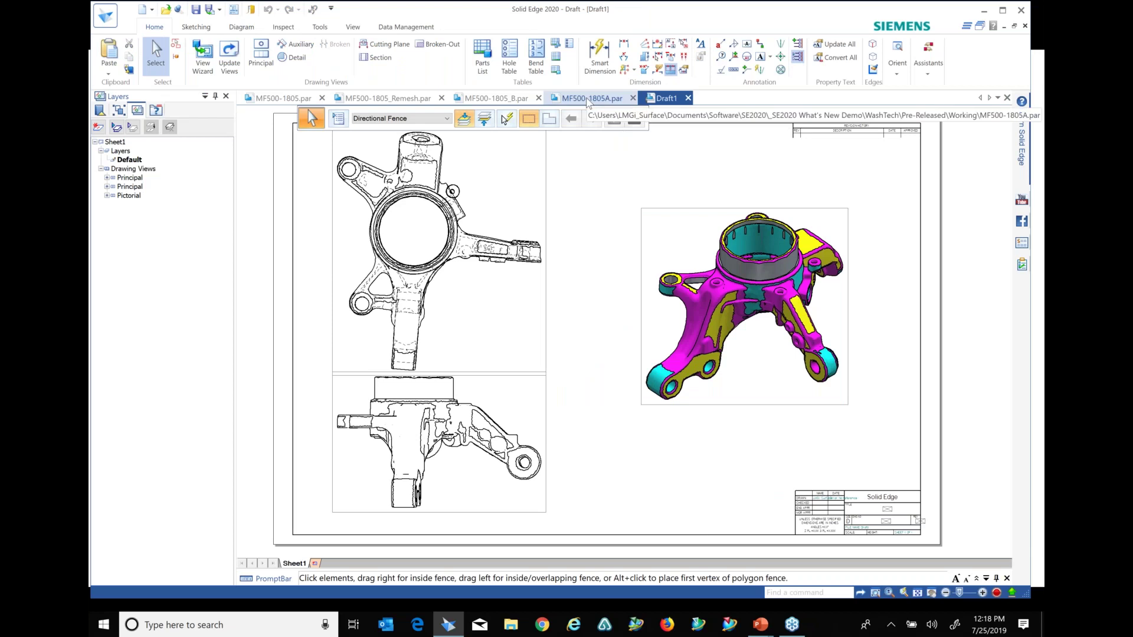
- Return from Draft1 to the painted MF500-1805A.par knuckle part
{"action": "left_click", "coordinate": [588, 99]}
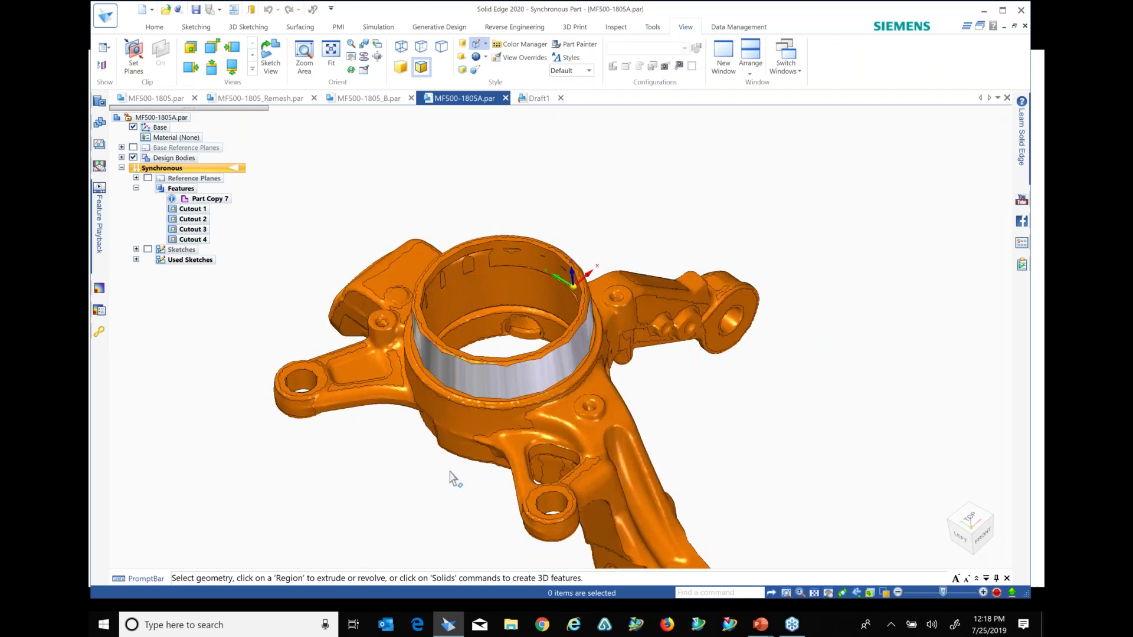
{"action": "scroll", "coordinate": [455, 479], "scroll_direction": "down", "scroll_amount": 2}
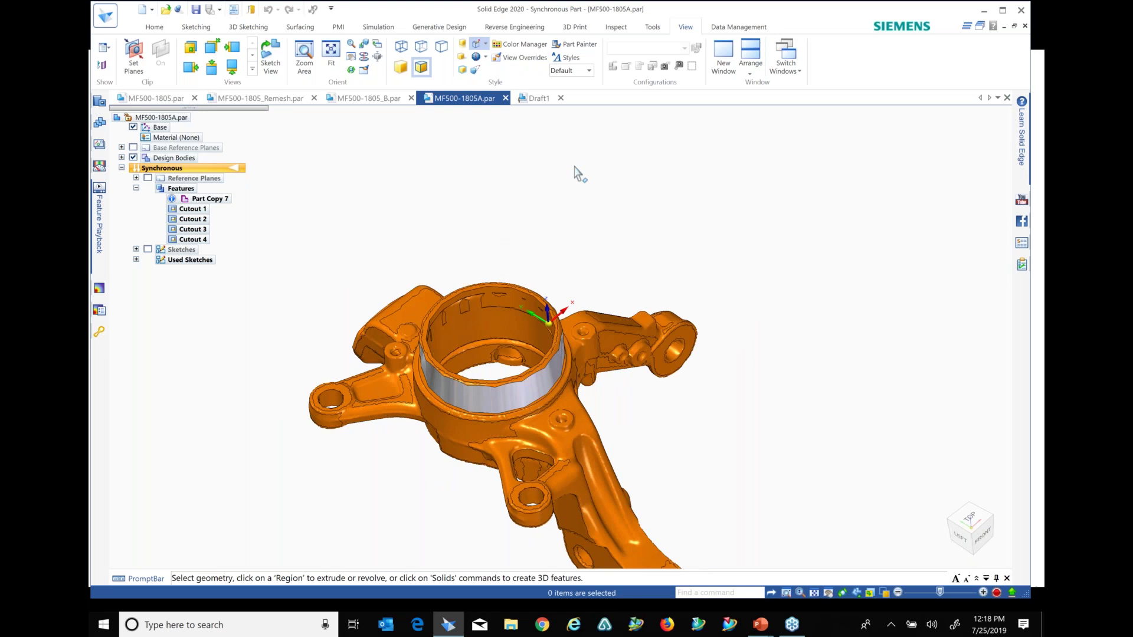
{"action": "middle_click_drag", "start_coordinate": [595, 173], "coordinate": [460, 531]}
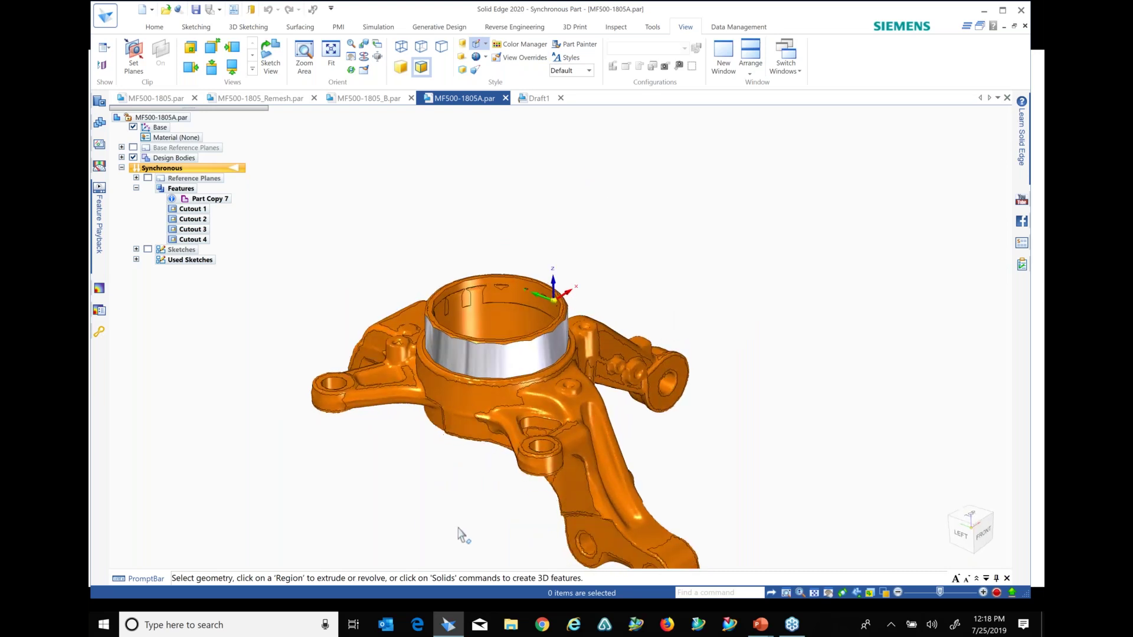
{"action": "scroll", "coordinate": [458, 502], "scroll_direction": "up", "scroll_amount": 3}
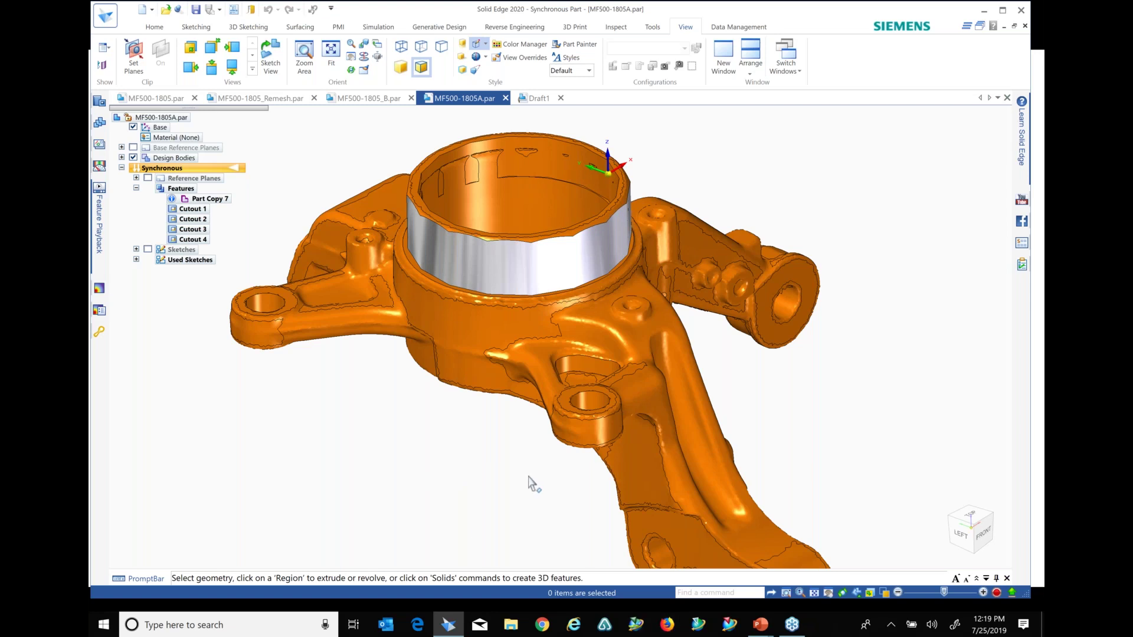
{"action": "key", "text": "alt+Tab"}
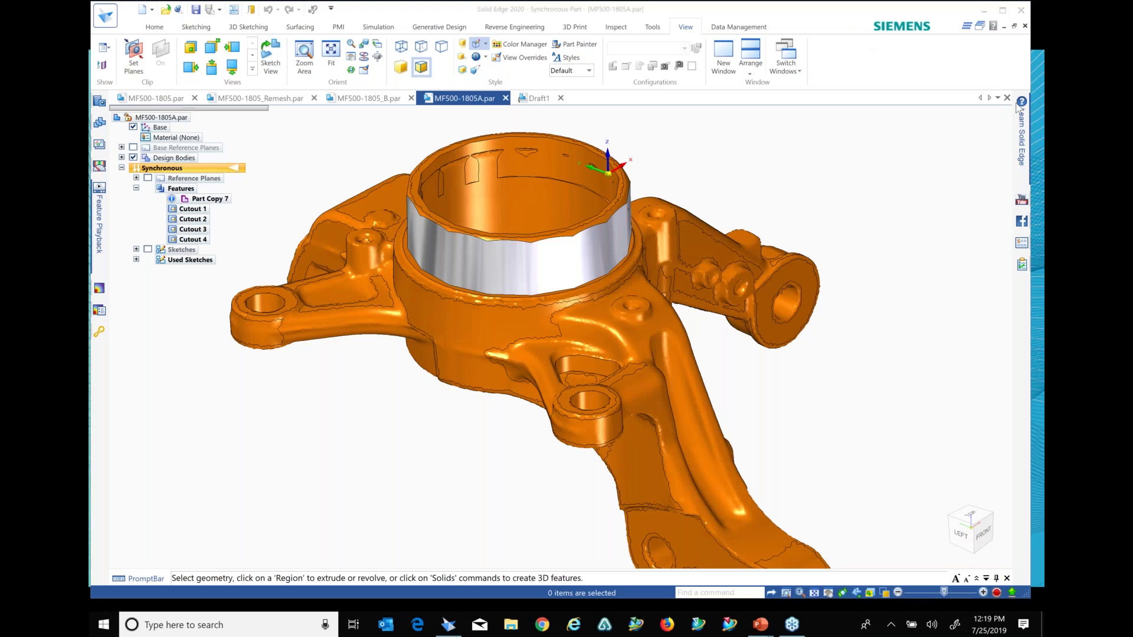
{"action": "key", "text": "F1"}
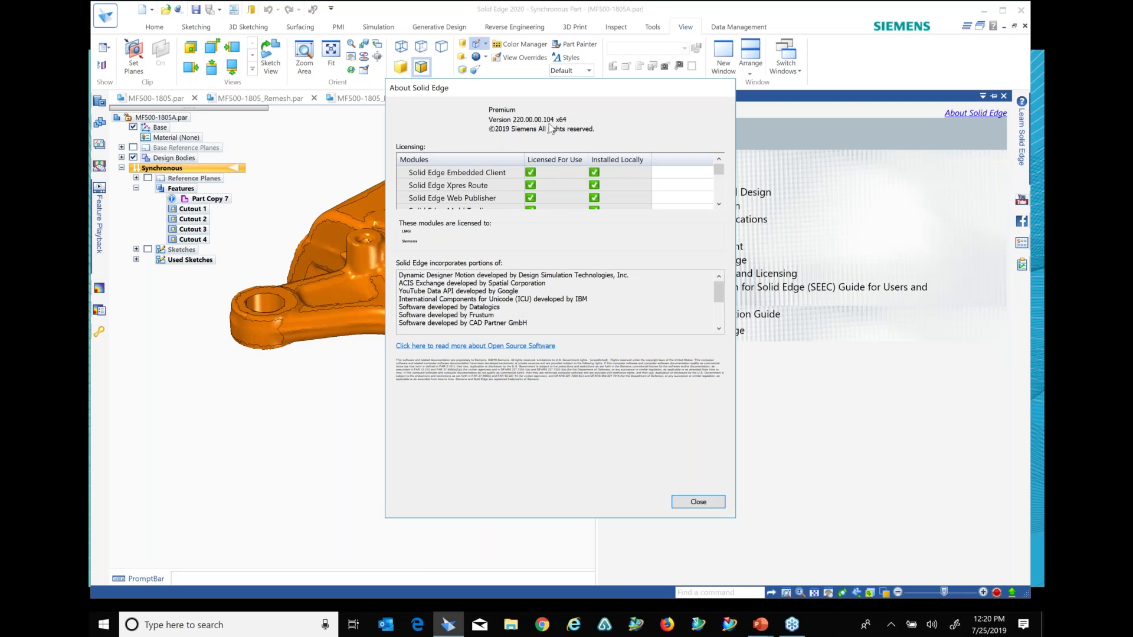
{"action": "left_click", "coordinate": [703, 503]}
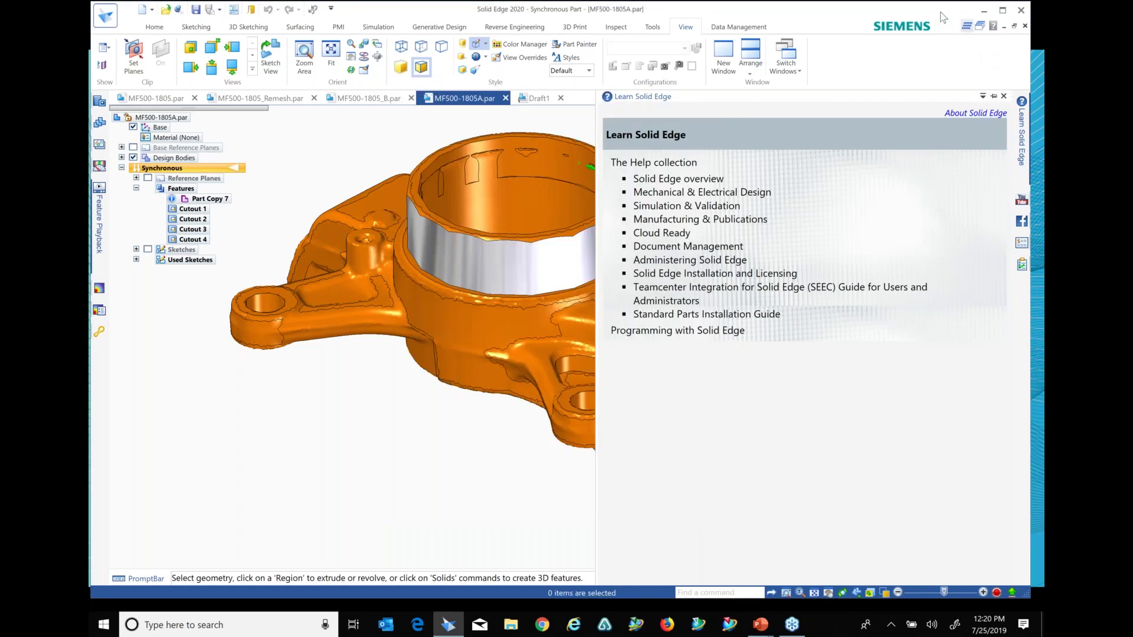